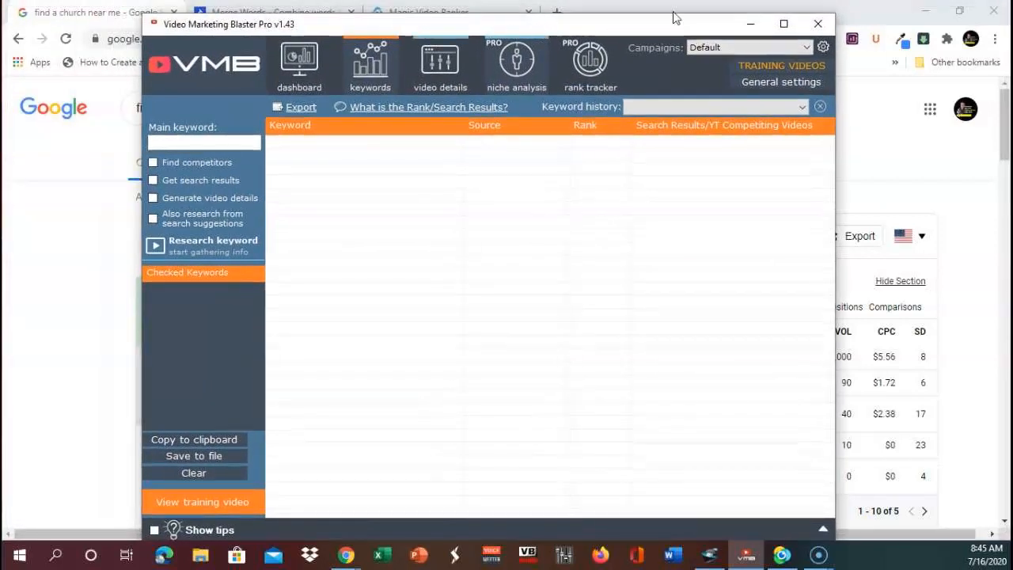
# Switch to the Google results in Chrome and examine the search suggestions and Keyword Surfer ideas for "find a church near me".
pyautogui.click(752, 30)
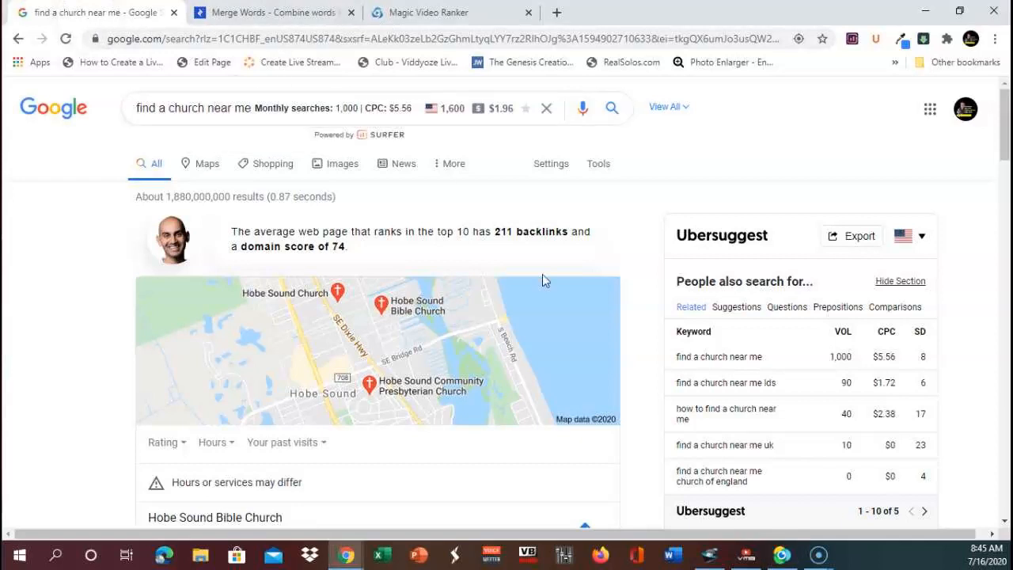
pyautogui.click(212, 109)
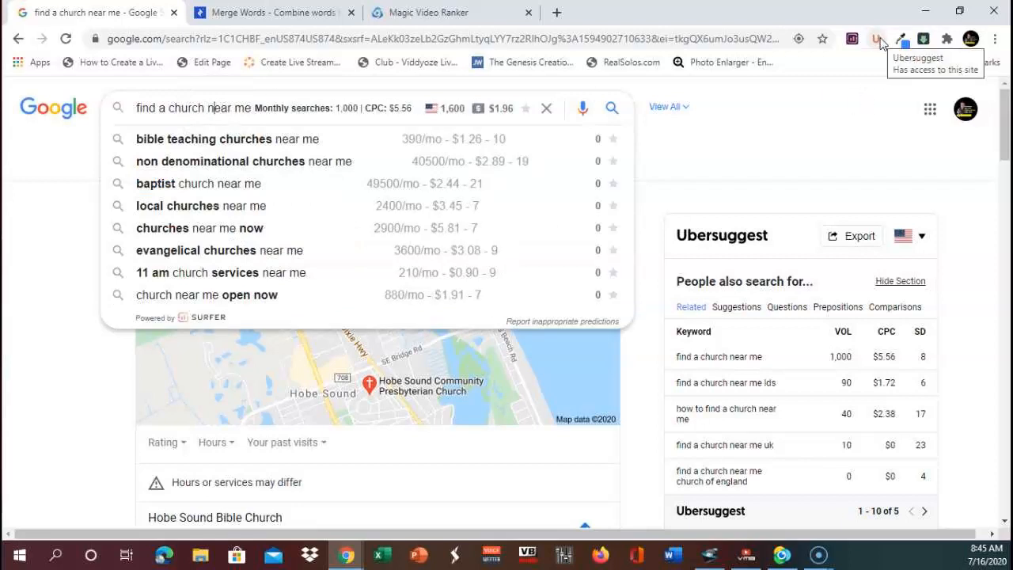
pyautogui.click(765, 155)
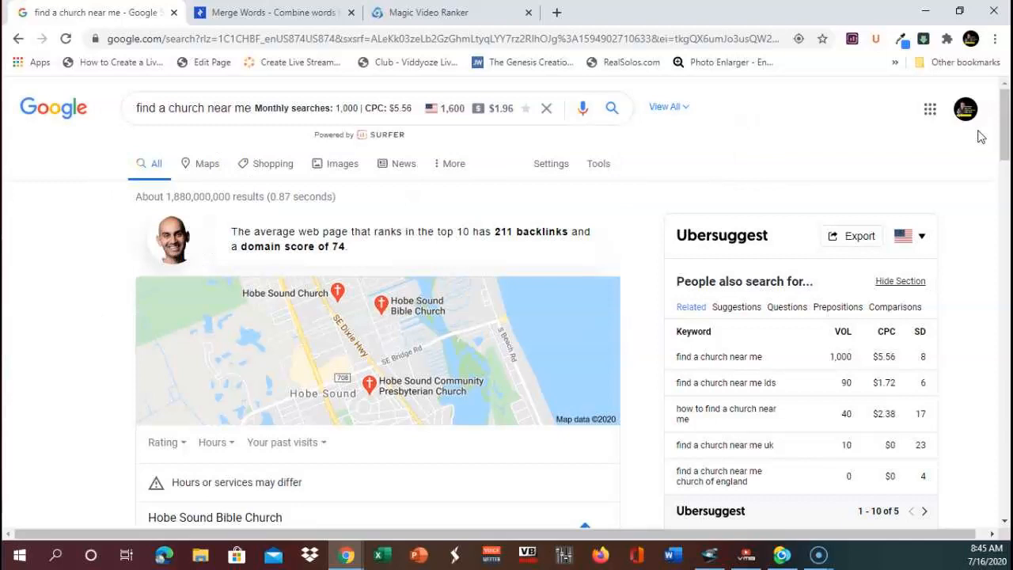
pyautogui.moveTo(1006, 122); pyautogui.dragTo(1003, 206)
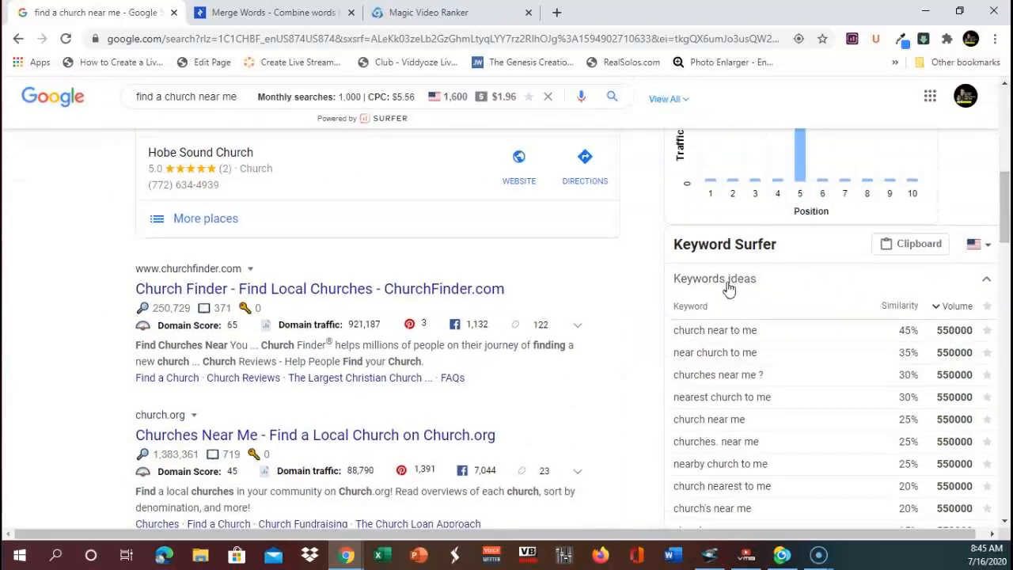
pyautogui.moveTo(1004, 208); pyautogui.dragTo(1003, 115)
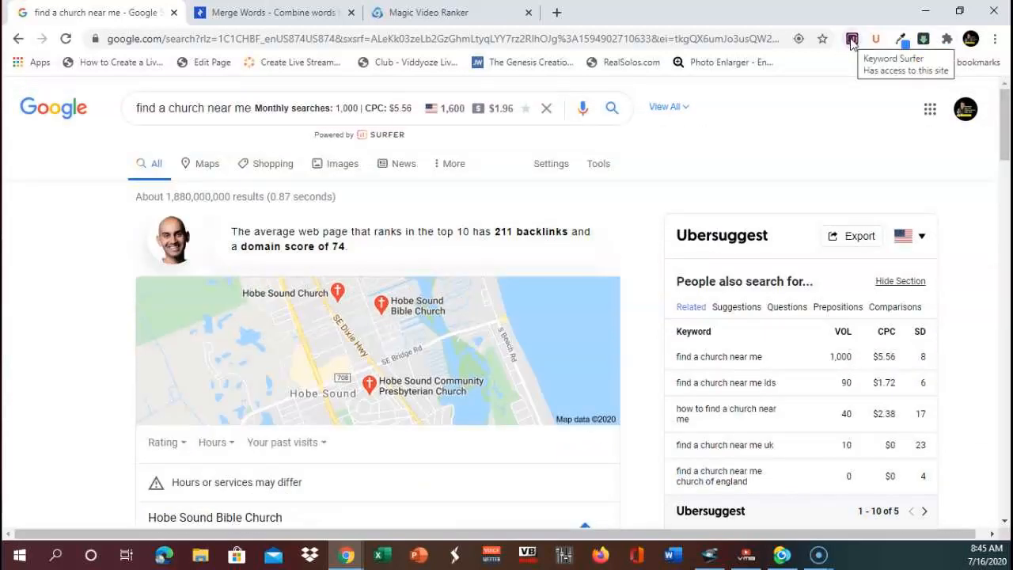
pyautogui.moveTo(1003, 106); pyautogui.dragTo(1004, 126)
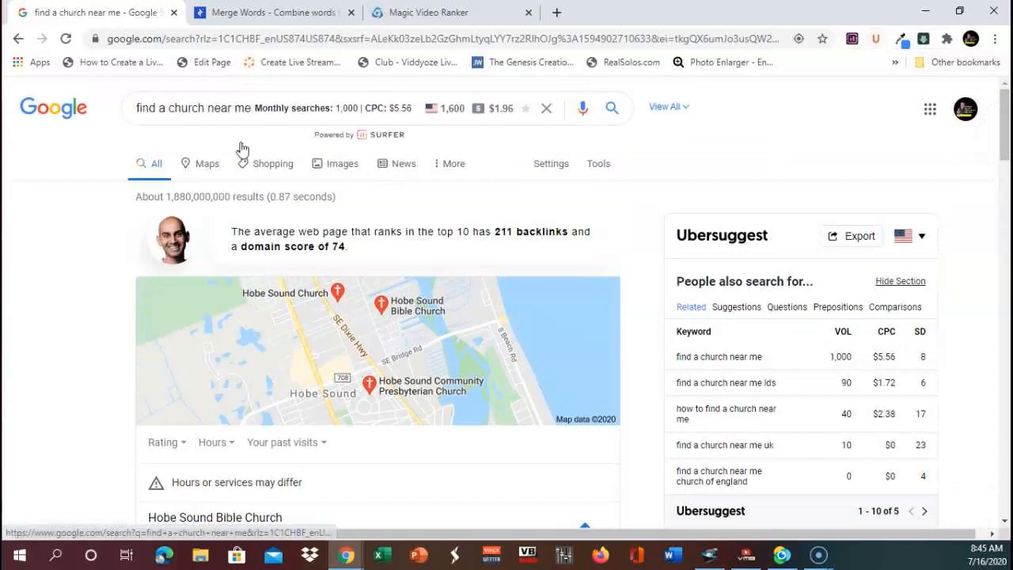
# Rerun the Google search for "find a church near me" and review the Ubersuggest and Keyword Surfer keyword tables.
pyautogui.click(190, 108)
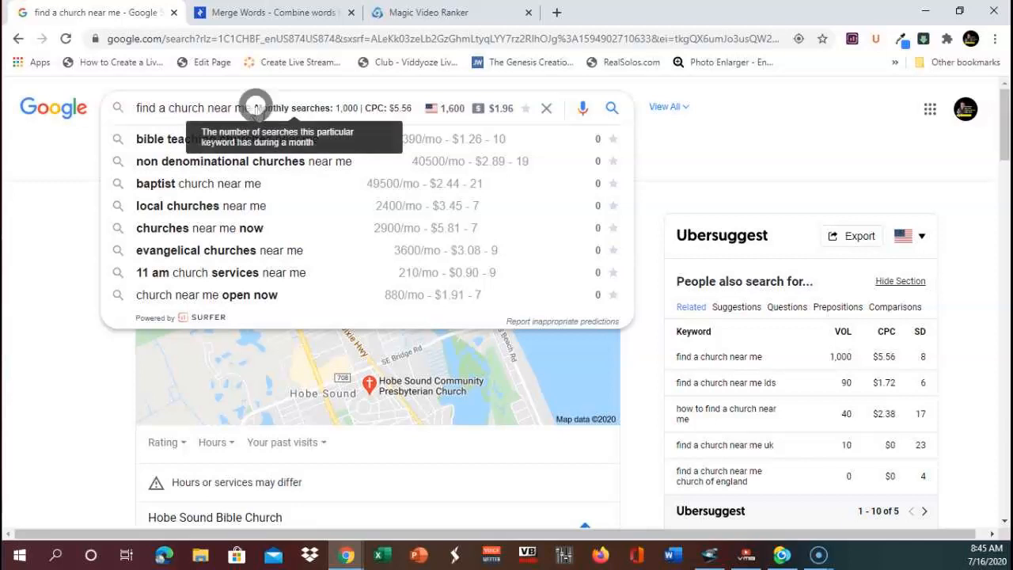
pyautogui.click(611, 107)
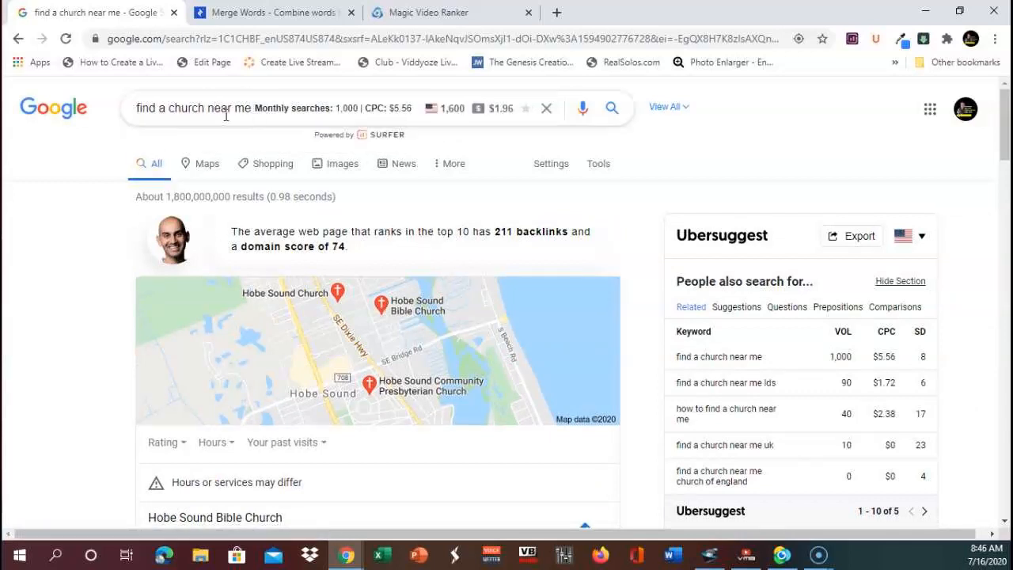
pyautogui.scroll(-1, 739, 143)
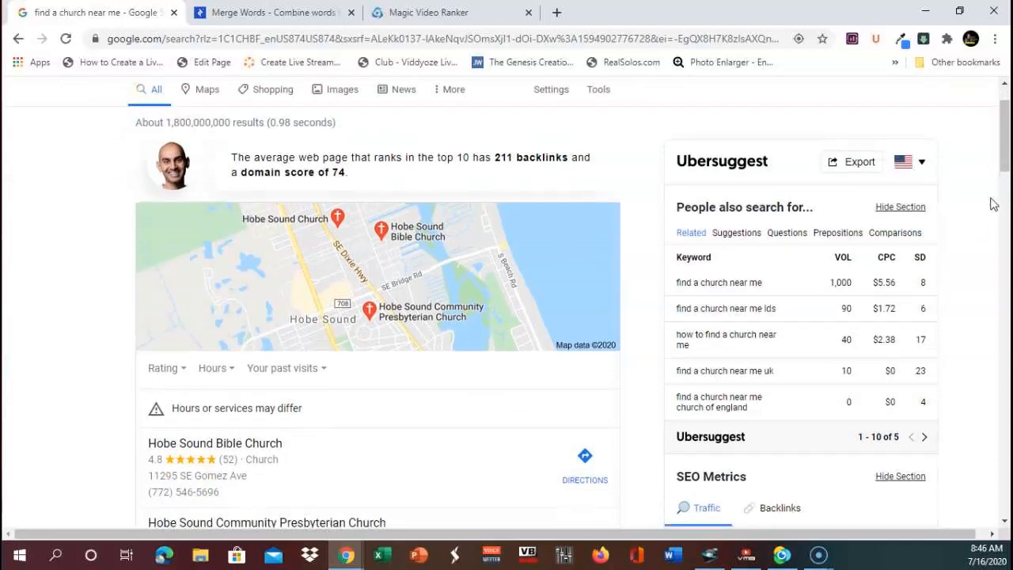
pyautogui.scroll(1, 993, 204)
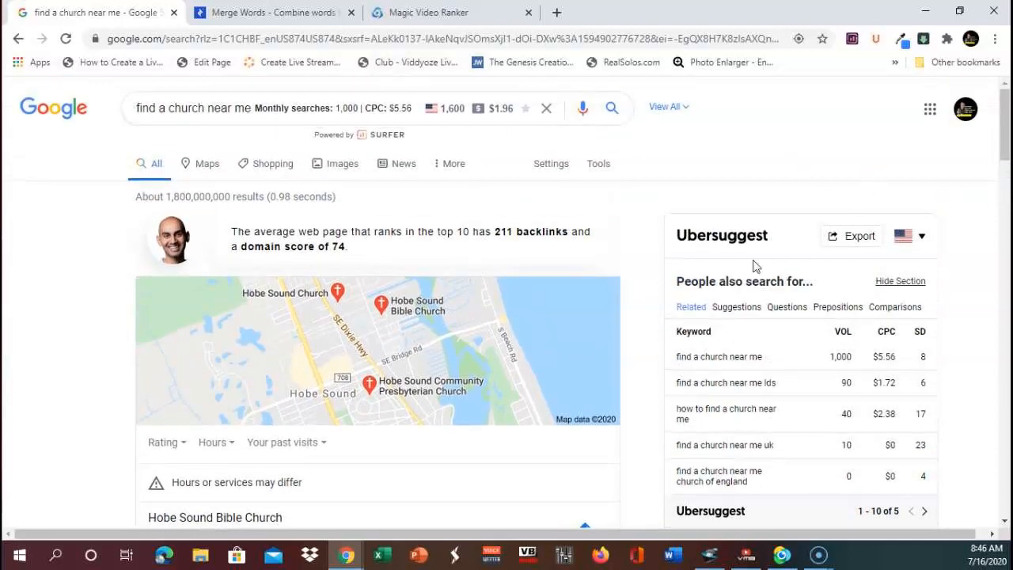
pyautogui.scroll(-2, 988, 309)
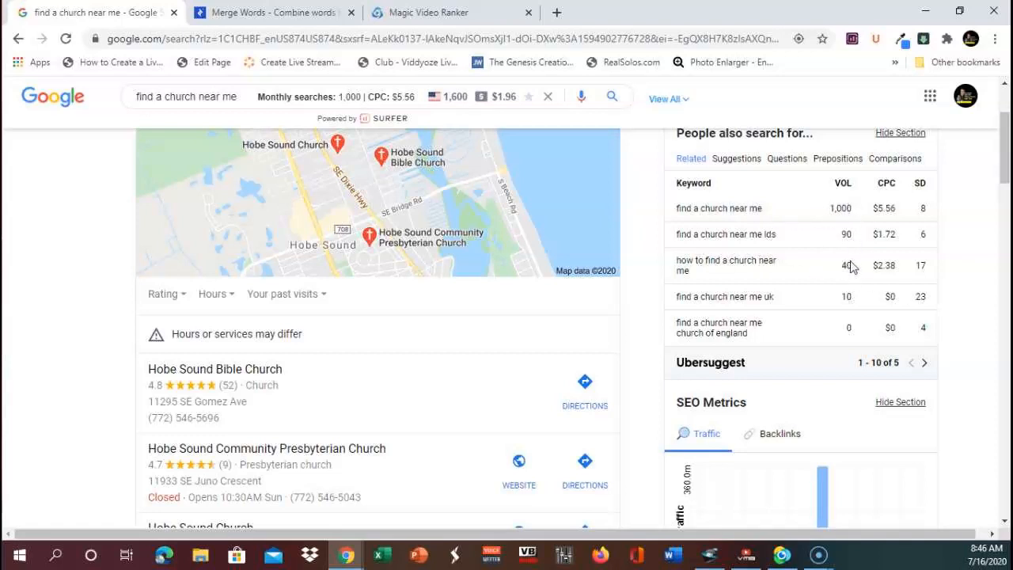
pyautogui.moveTo(1001, 156); pyautogui.dragTo(1005, 226)
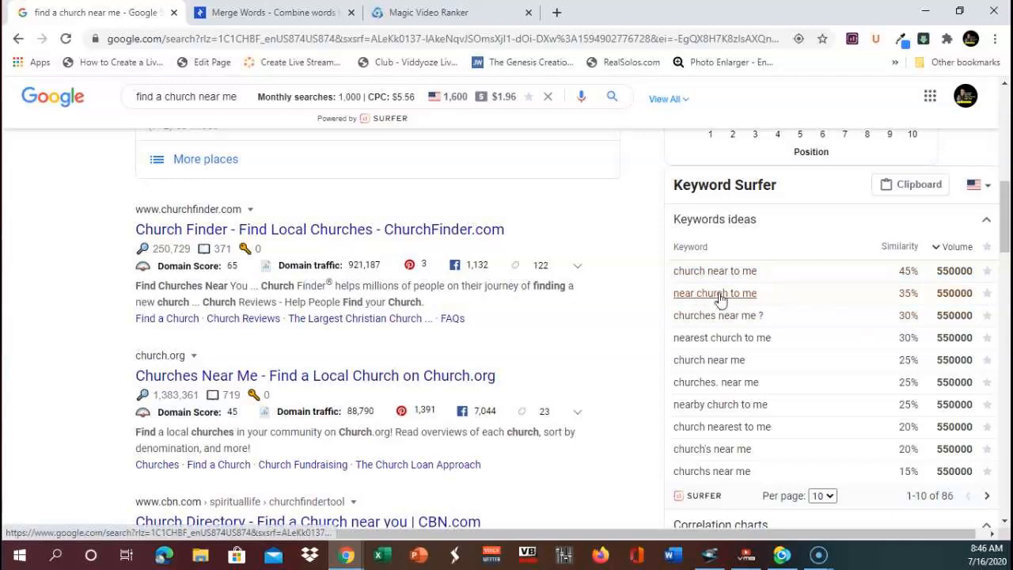
pyautogui.moveTo(1006, 235); pyautogui.dragTo(1005, 111)
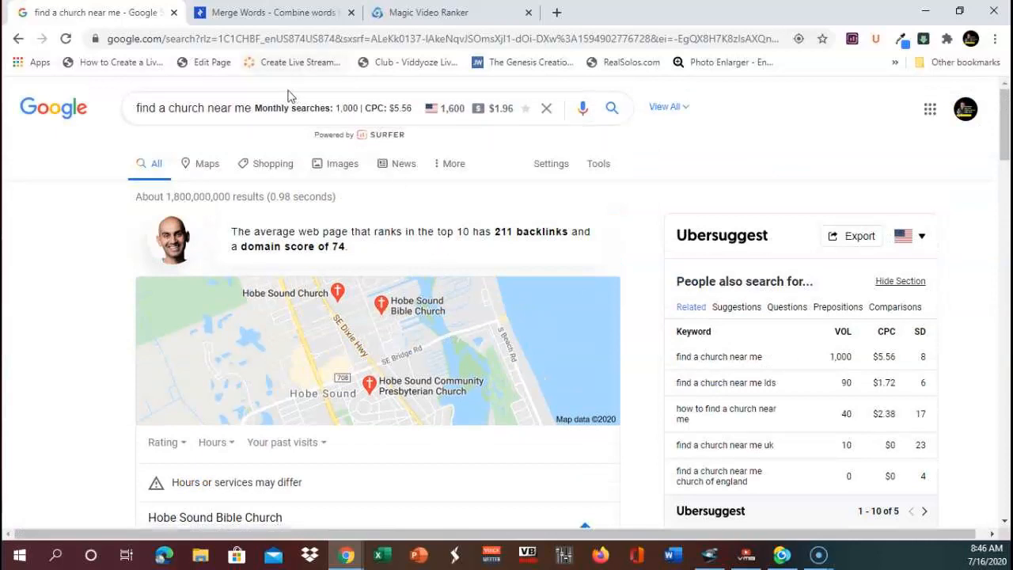
# Copy the search phrase "find a church near me" from Google into the middle words box of mergewords.
pyautogui.click(244, 112)
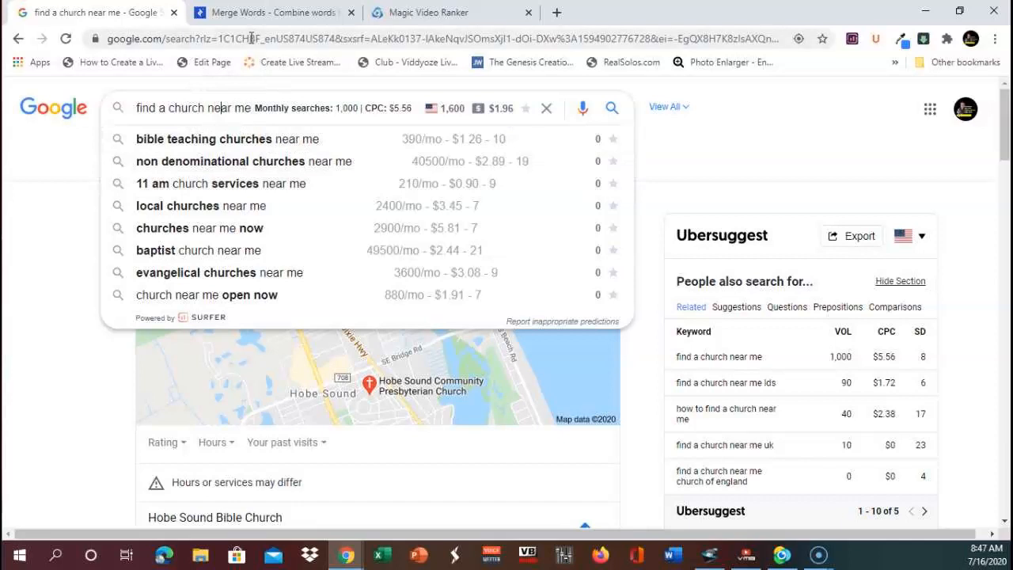
pyautogui.click(776, 153)
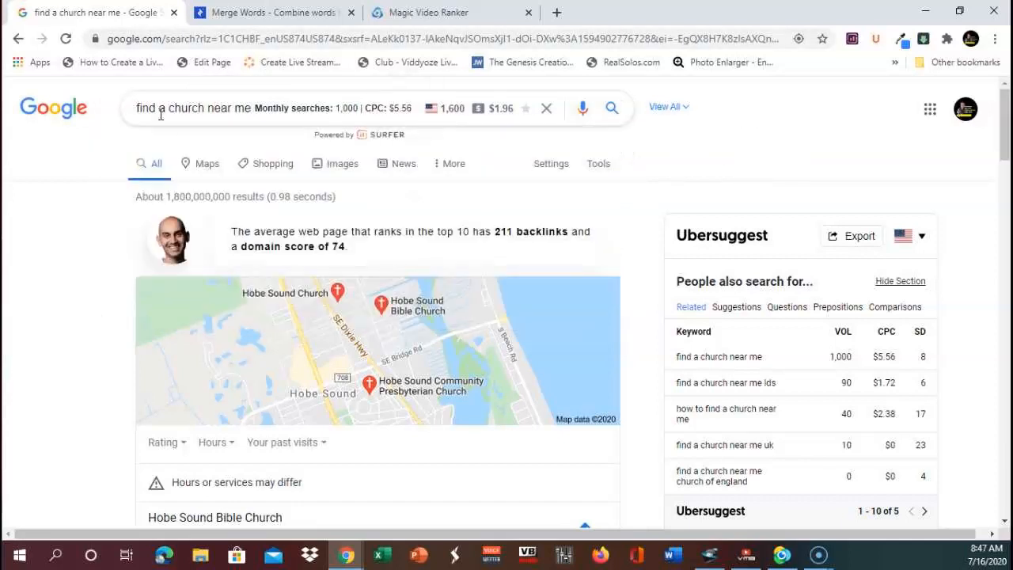
pyautogui.moveTo(136, 107); pyautogui.dragTo(253, 108)
pyautogui.hotkey('ctrl', 'c')
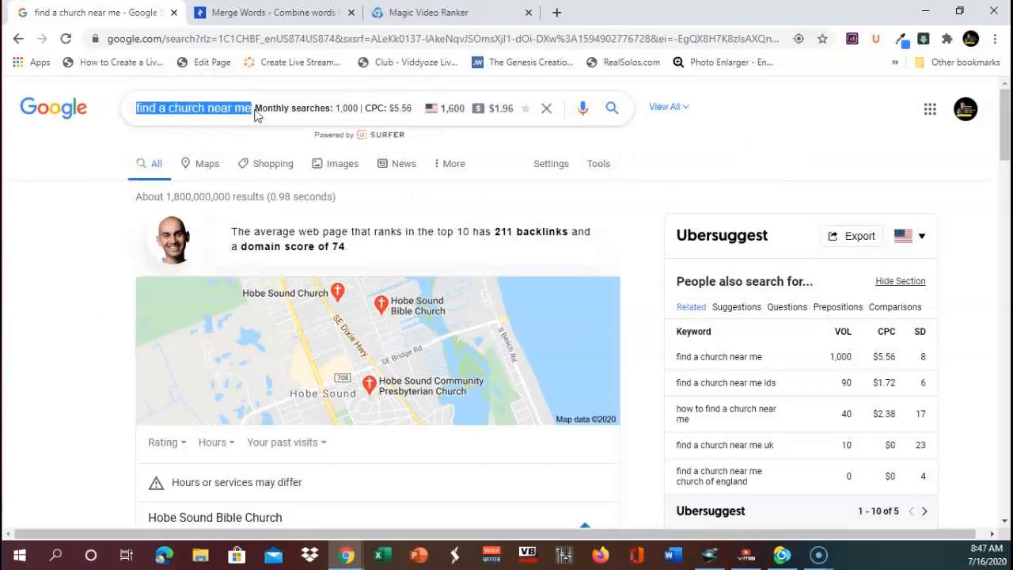
pyautogui.rightClick(235, 106)
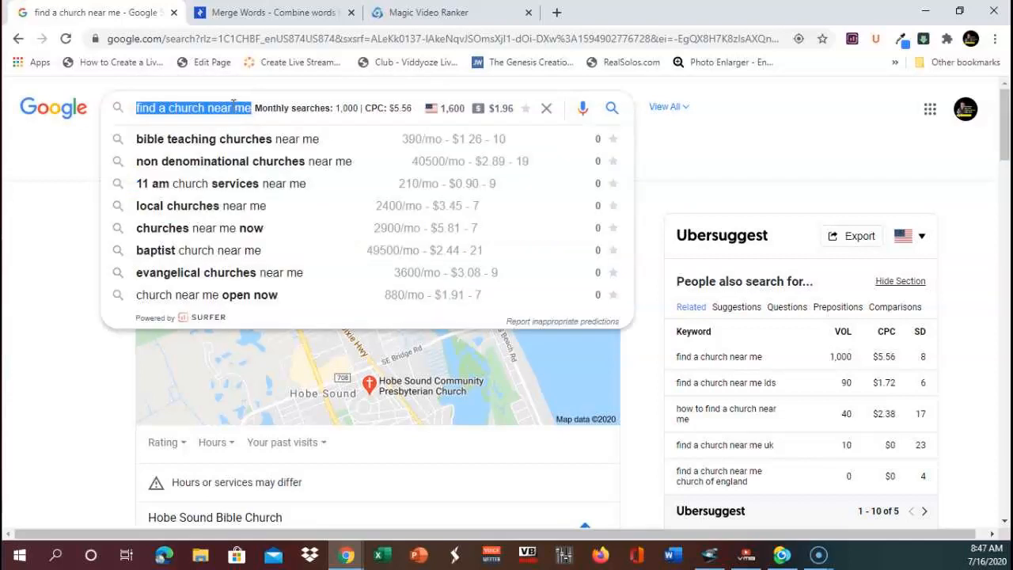
pyautogui.click(274, 12)
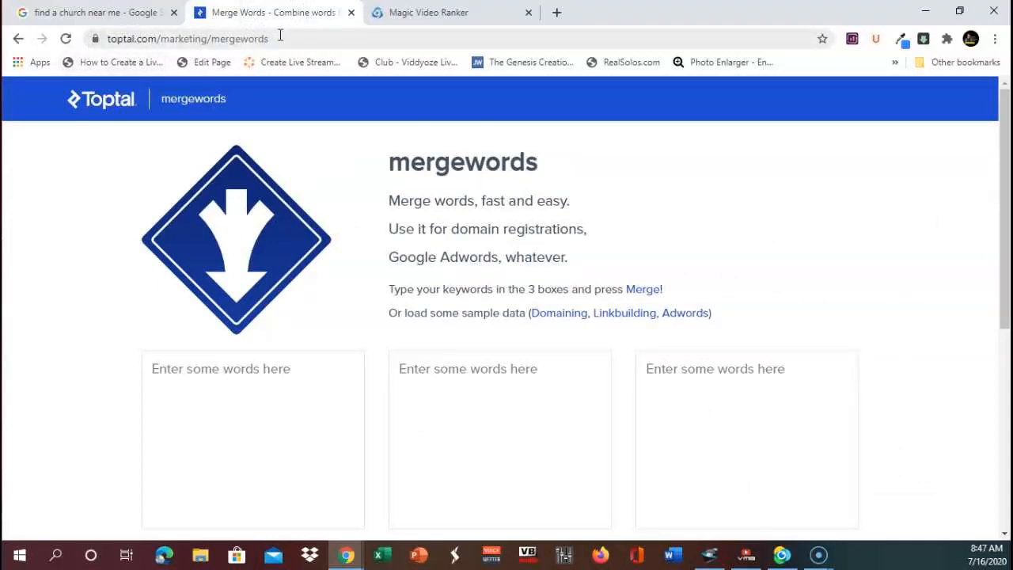
pyautogui.scroll(-2, 501, 204)
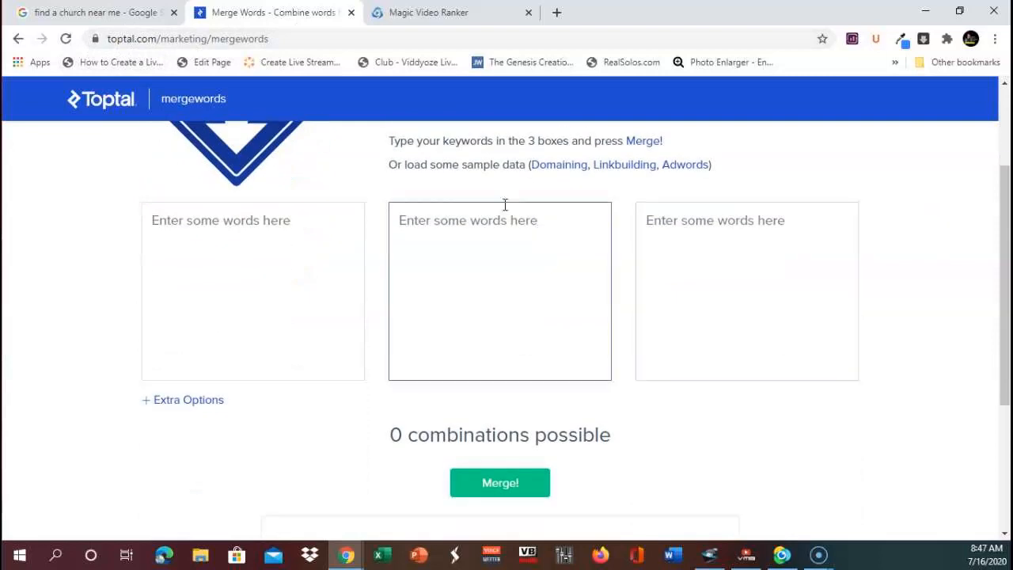
pyautogui.click(430, 222)
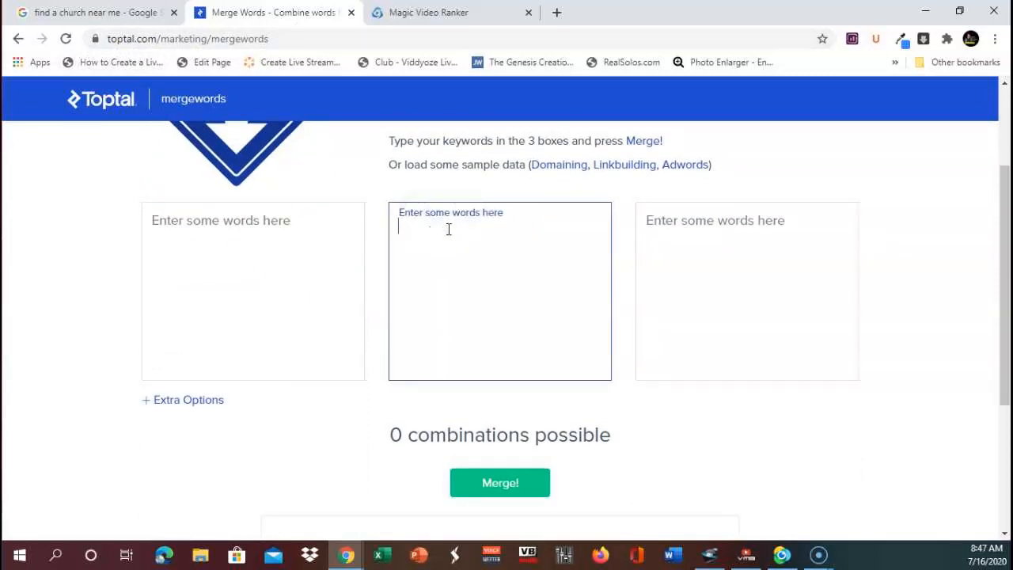
pyautogui.hotkey('ctrl', 'v')
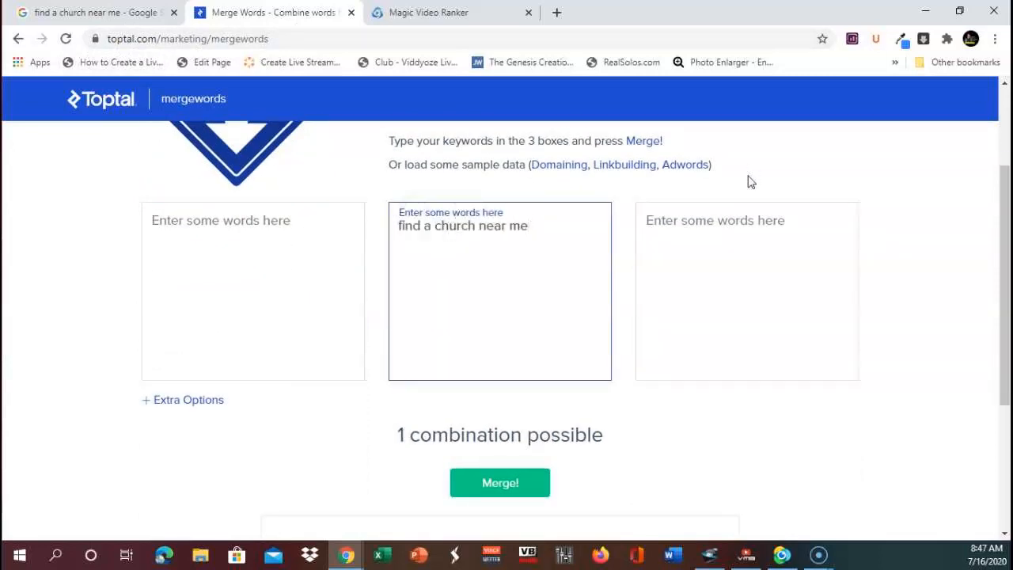
# Enter "How to" in the first words box and "Tampa Florida" in the third words box.
pyautogui.click(278, 224)
pyautogui.write('How to')
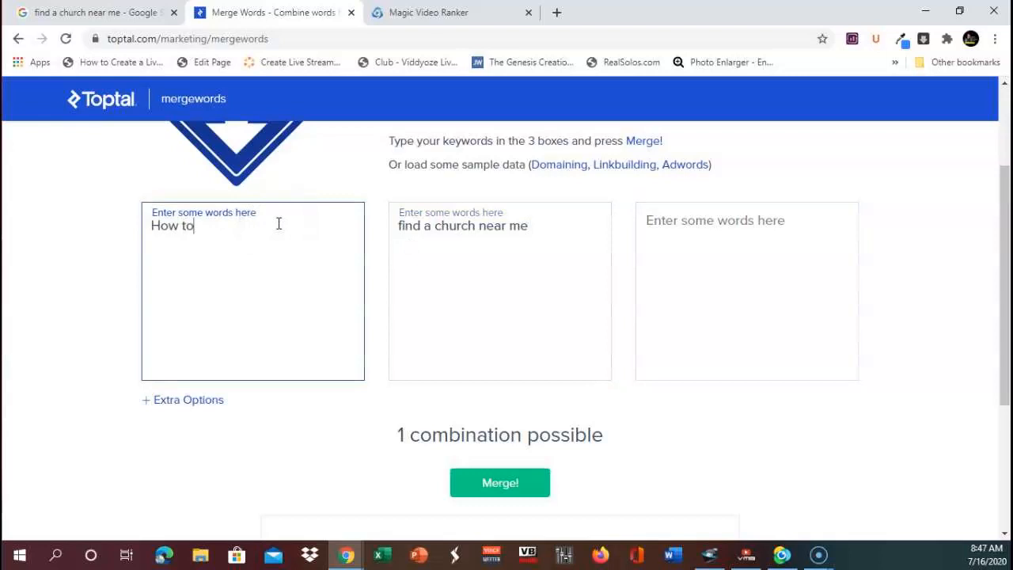
pyautogui.click(803, 221)
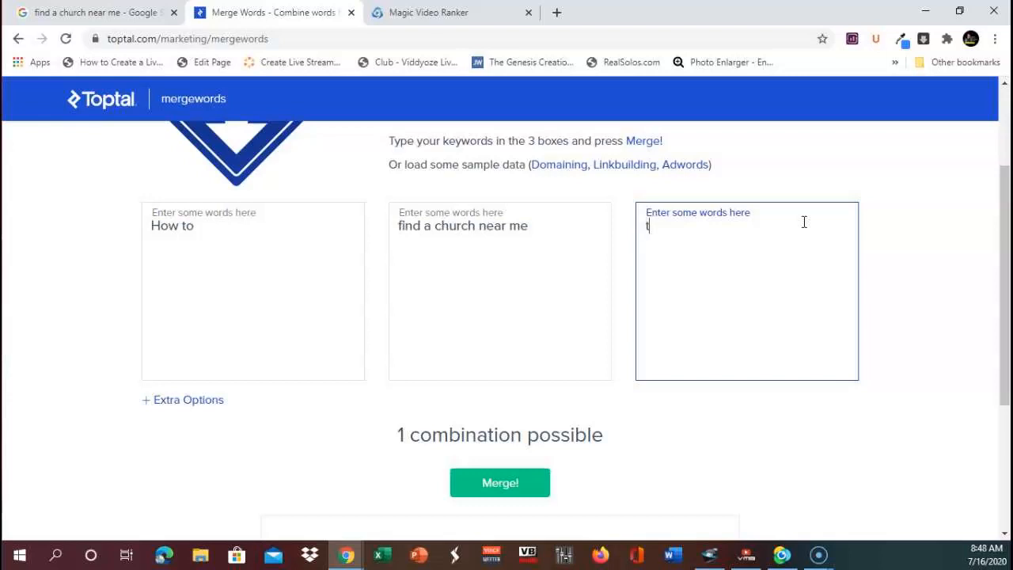
pyautogui.write('am')
pyautogui.press('BackSpace')
pyautogui.press('BackSpace')
pyautogui.press('BackSpace')
pyautogui.write('Tampa Florida')
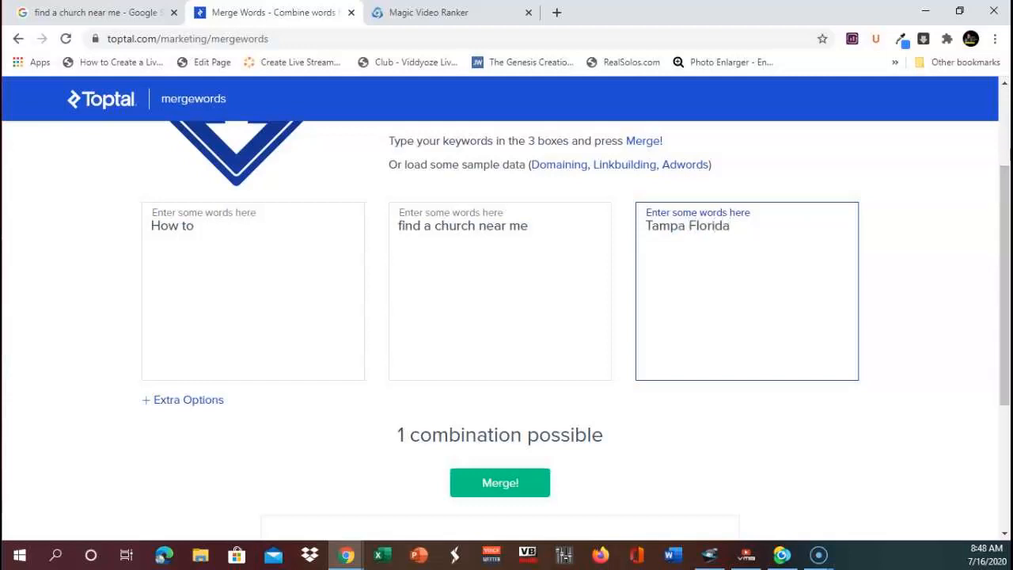
pyautogui.click(943, 174)
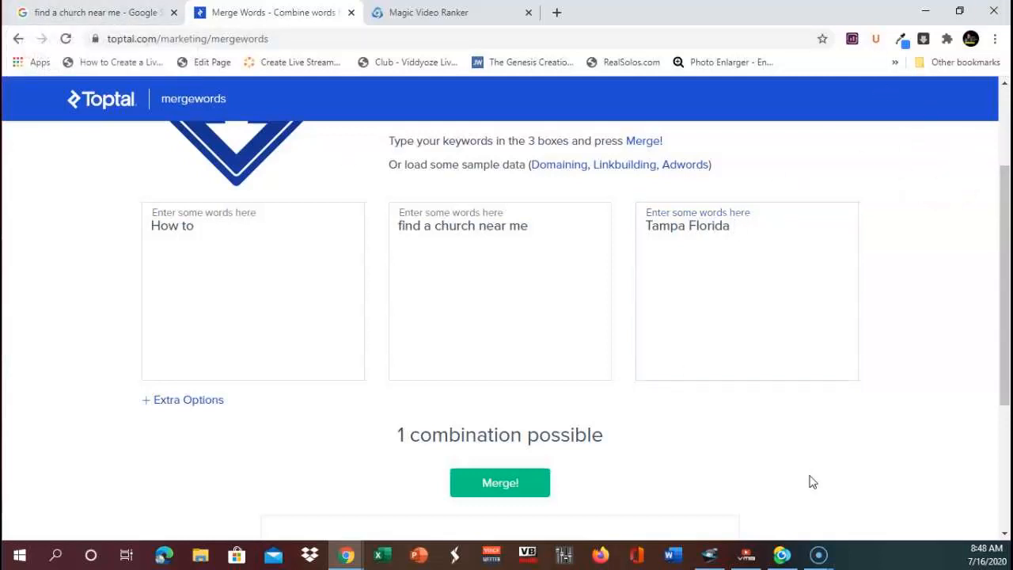
# Merge the words from the three boxes and review the combined phrase.
pyautogui.scroll(-1, 599, 428)
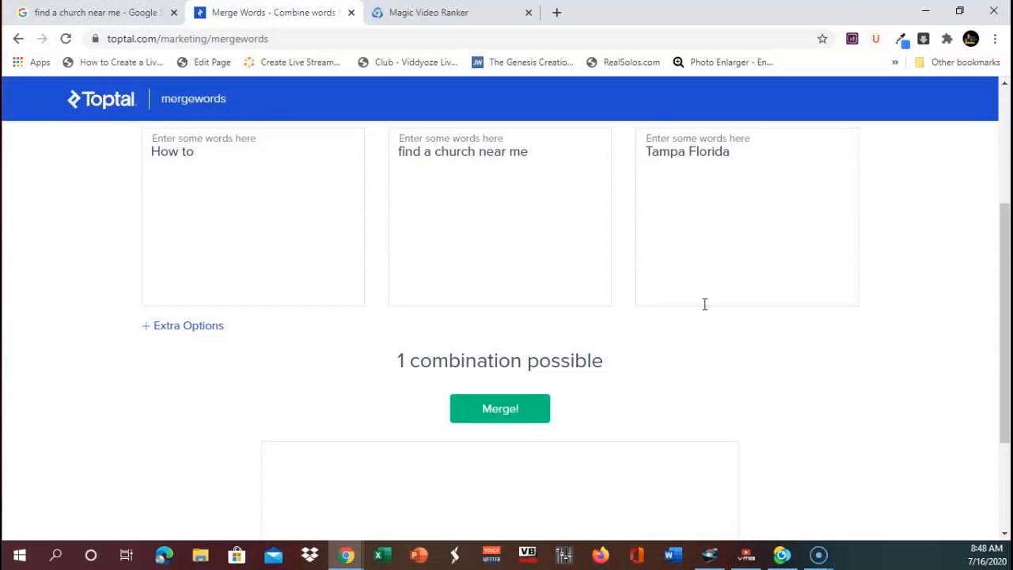
pyautogui.click(501, 415)
pyautogui.scroll(1, 827, 374)
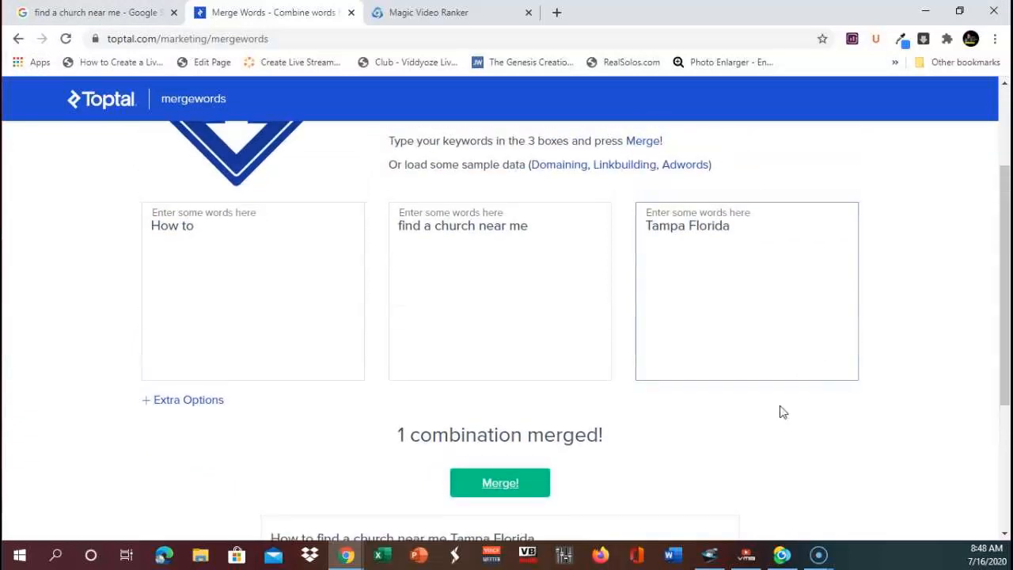
pyautogui.scroll(-2, 780, 411)
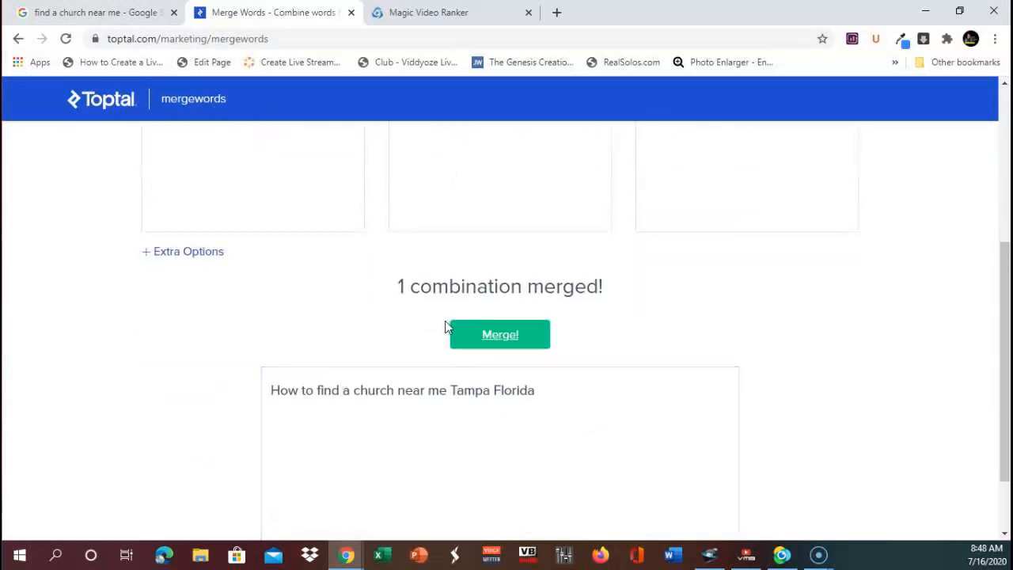
pyautogui.scroll(4, 448, 324)
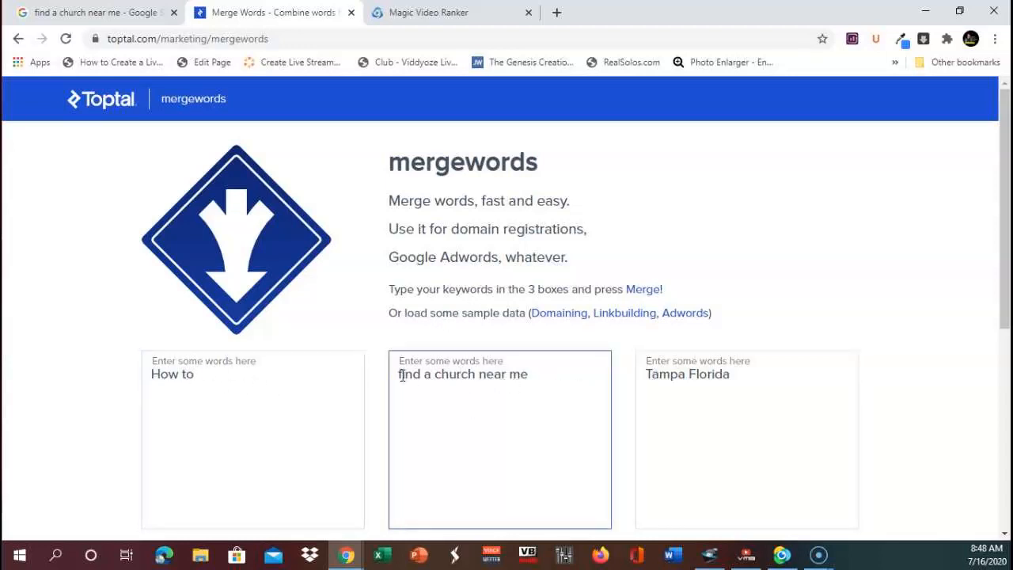
# Search Google's suggestion "bible teaching churches near me" and add that phrase on a new line in the middle words box of mergewords.
pyautogui.click(106, 14)
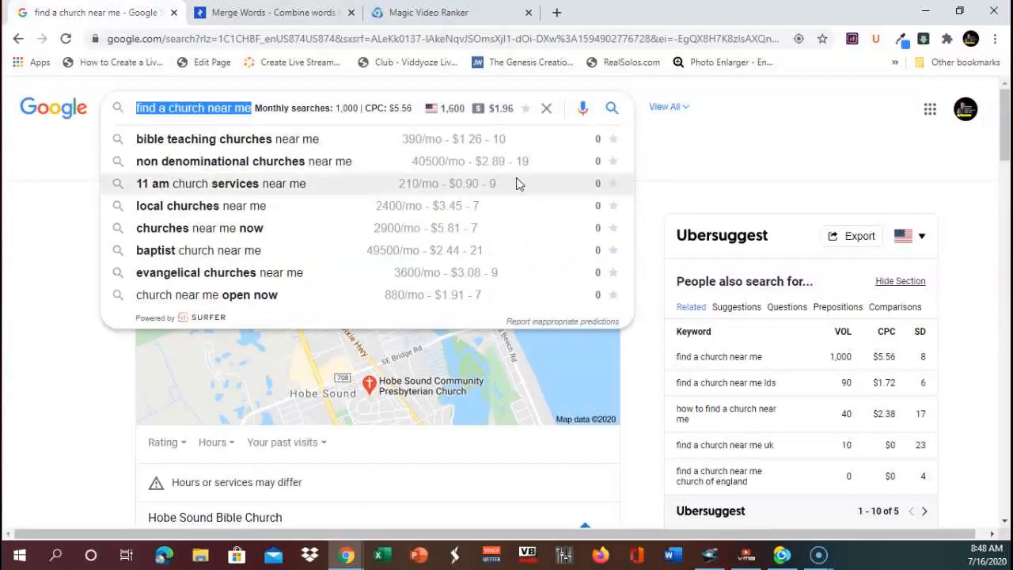
pyautogui.click(161, 139)
pyautogui.moveTo(141, 109); pyautogui.dragTo(420, 108)
pyautogui.hotkey('ctrl', 'c')
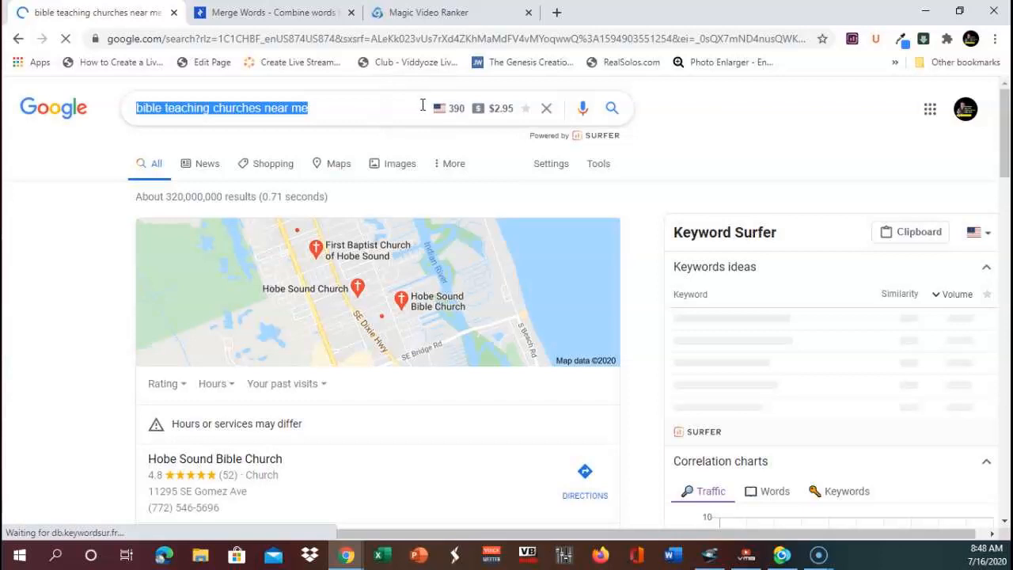
pyautogui.click(230, 12)
pyautogui.click(505, 422)
pyautogui.click(557, 370)
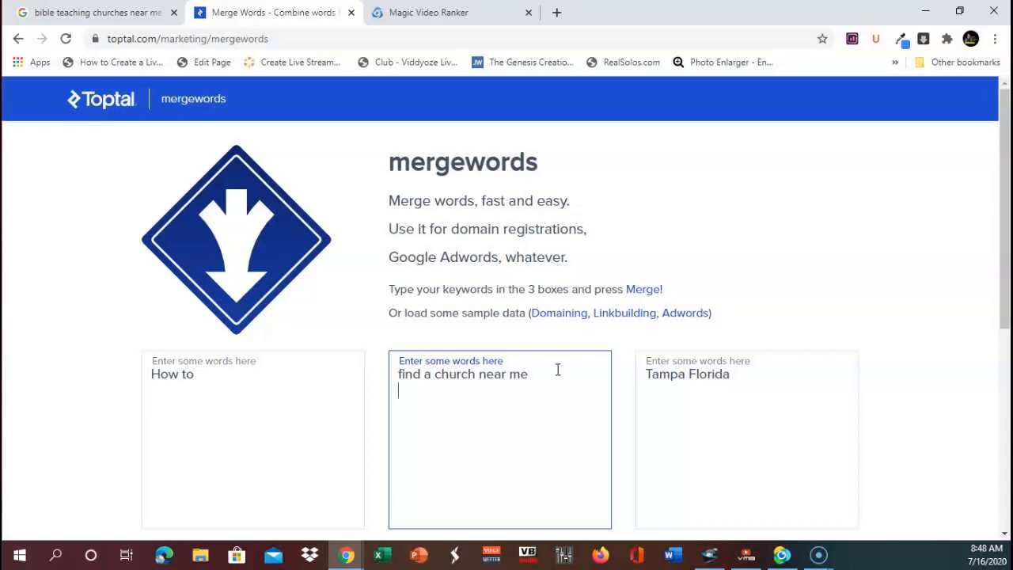
pyautogui.hotkey('ctrl', 'v')
# Merge the words from the three boxes to generate the two combined phrases.
pyautogui.scroll(-3, 598, 316)
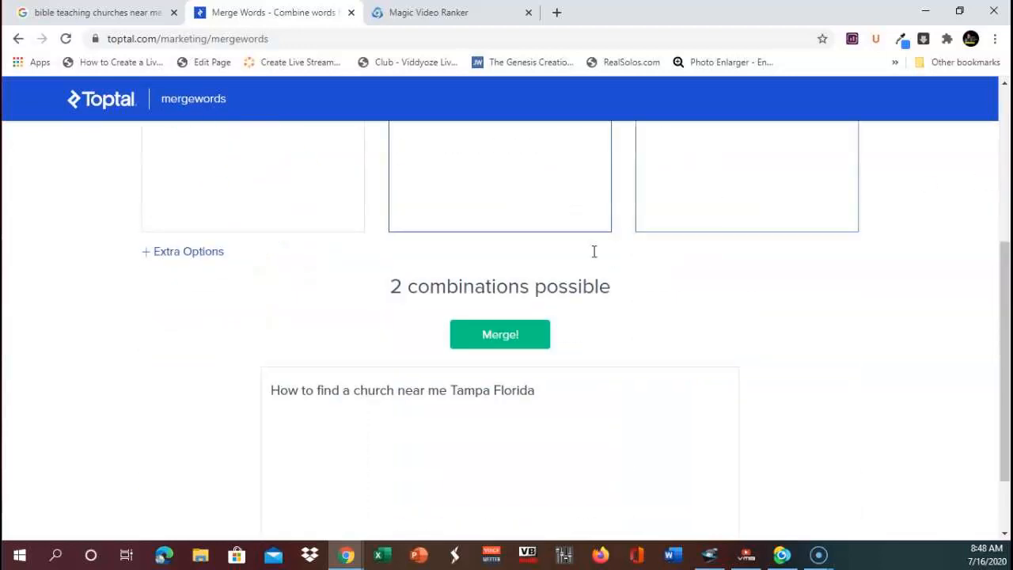
pyautogui.click(520, 340)
pyautogui.click(360, 391)
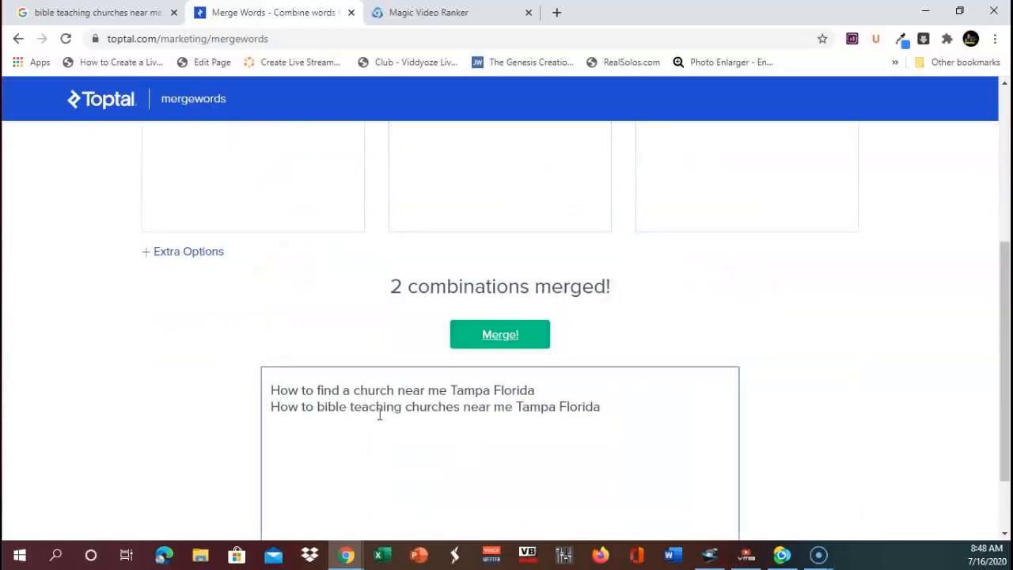
# Copy "How to find a church near me Tampa Florida" into Video Marketing Blaster Pro as the main keyword and research it.
pyautogui.moveTo(537, 390); pyautogui.dragTo(259, 392)
pyautogui.rightClick(322, 388)
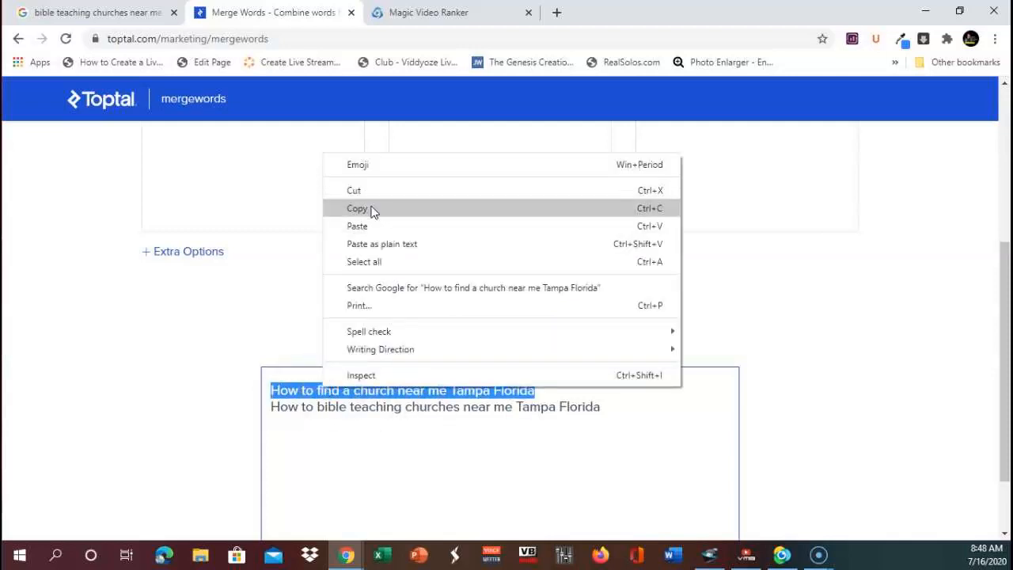
pyautogui.click(371, 207)
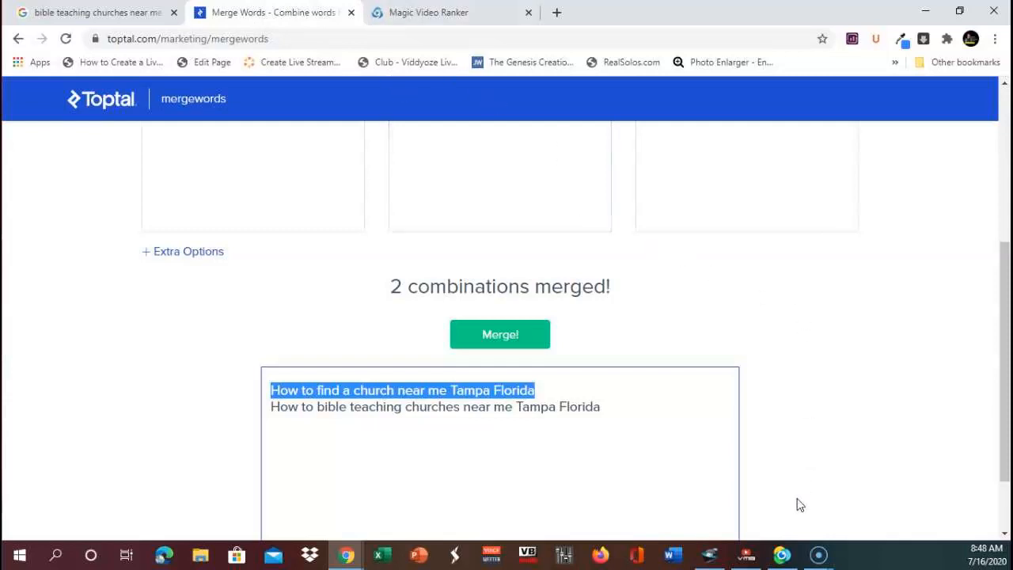
pyautogui.click(746, 557)
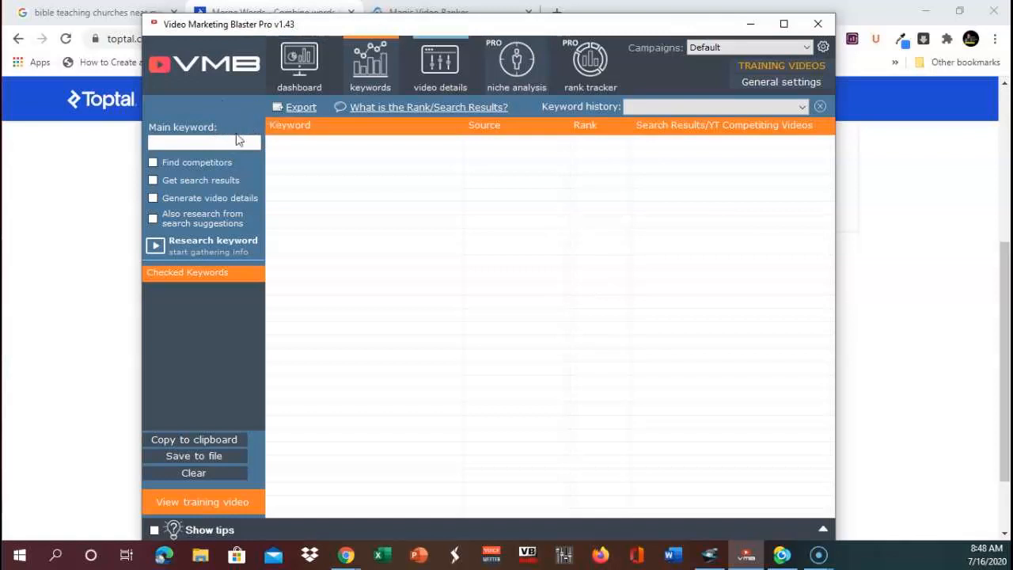
pyautogui.hotkey('ctrl', 'v')
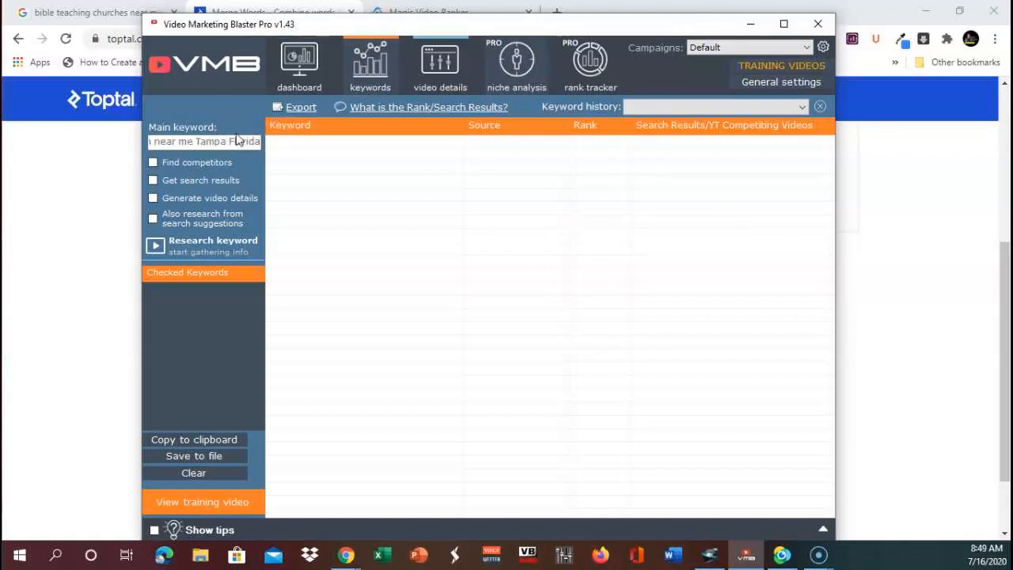
pyautogui.click(231, 245)
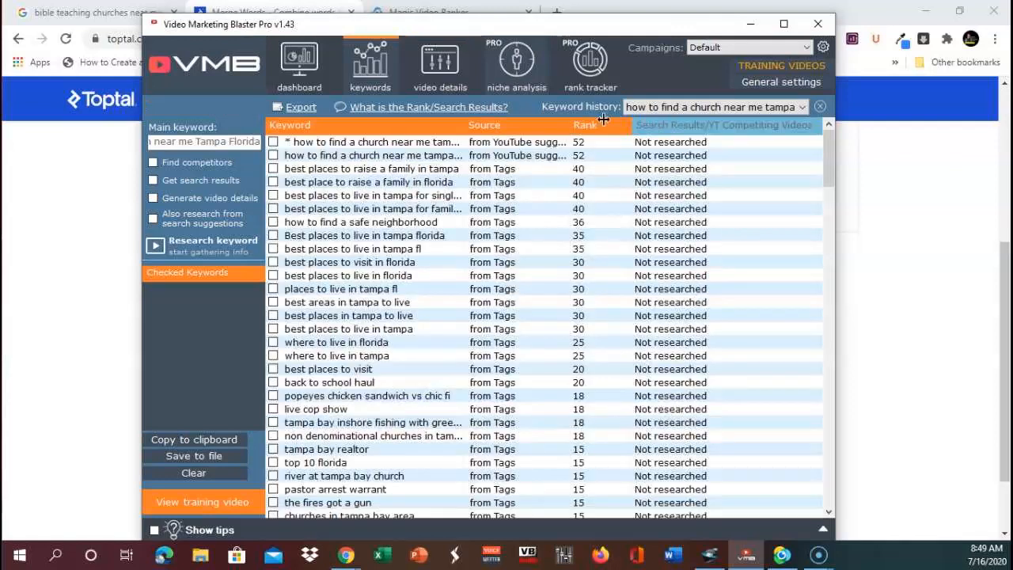
# Widen the Keyword column and select the Tampa church-related keywords throughout the results list, including "tampa churches" and "non denominational churches in tampa fl".
pyautogui.moveTo(459, 125); pyautogui.dragTo(520, 129)
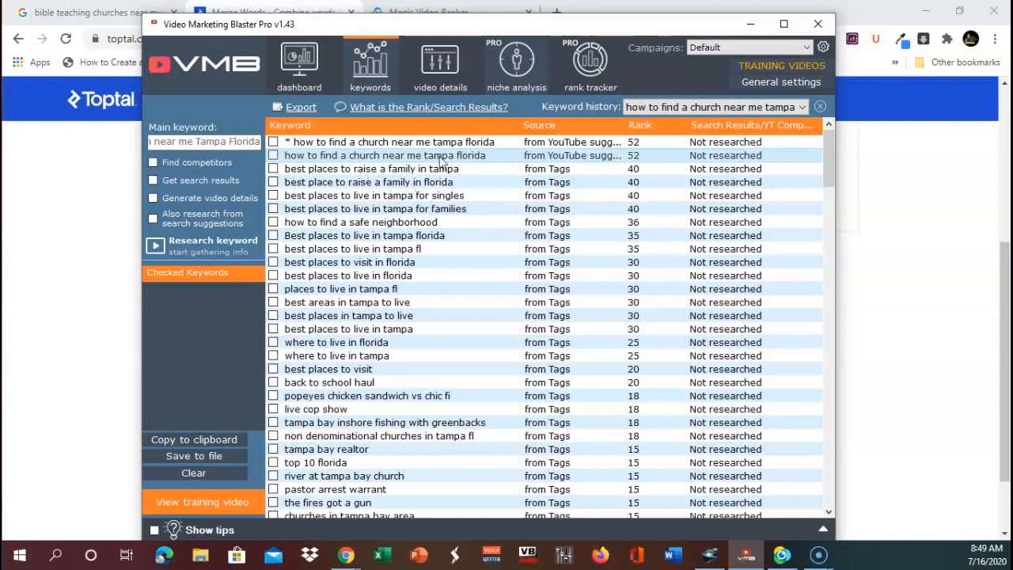
pyautogui.scroll(-1, 477, 166)
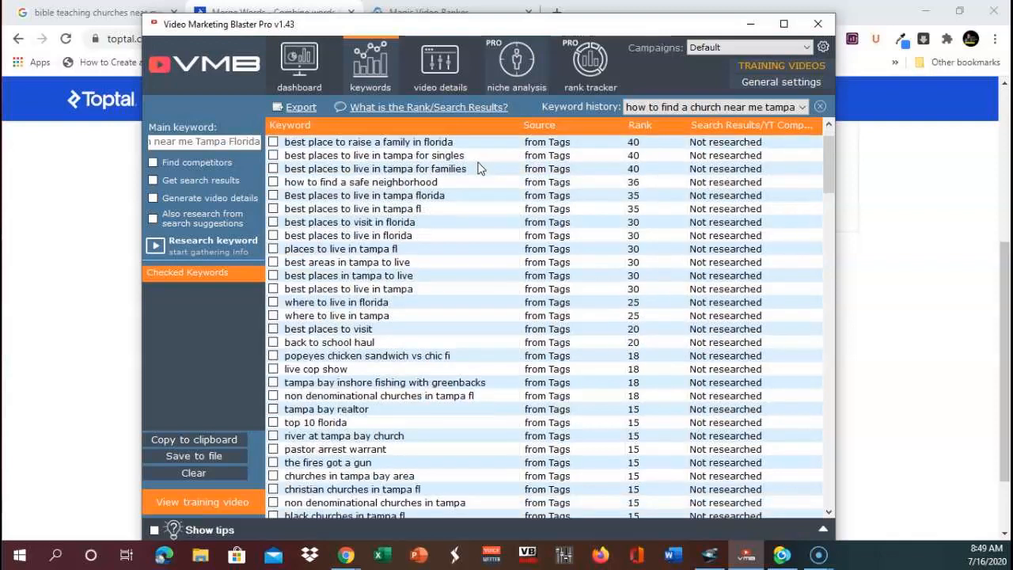
pyautogui.scroll(-4, 464, 190)
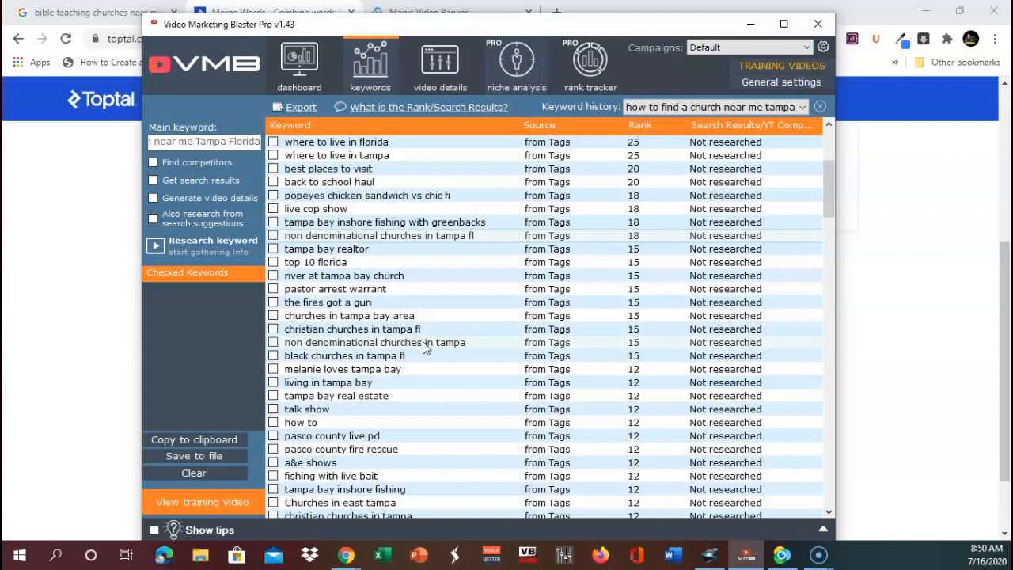
pyautogui.scroll(-3, 423, 348)
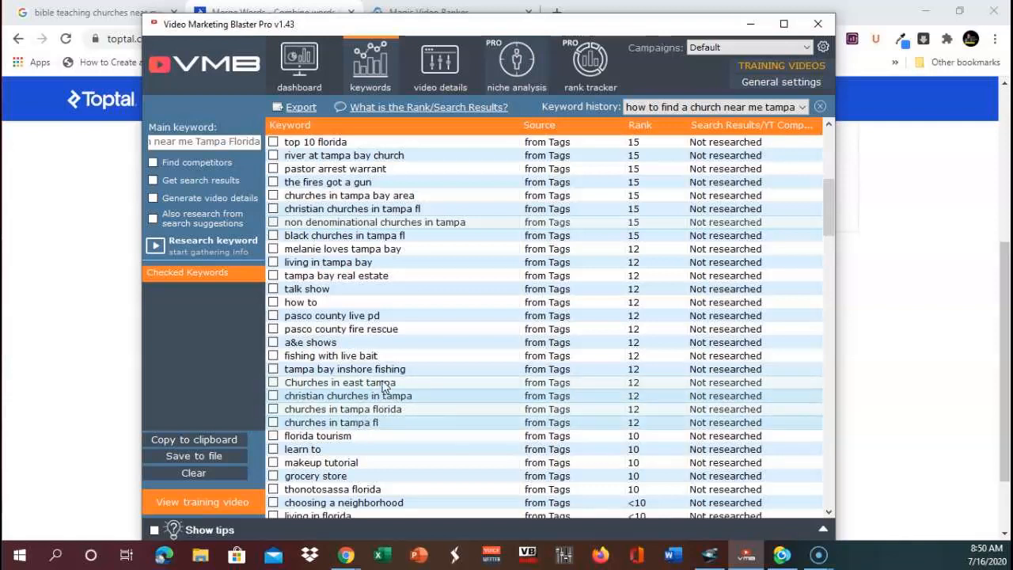
pyautogui.scroll(-2, 389, 380)
pyautogui.scroll(-10, 388, 381)
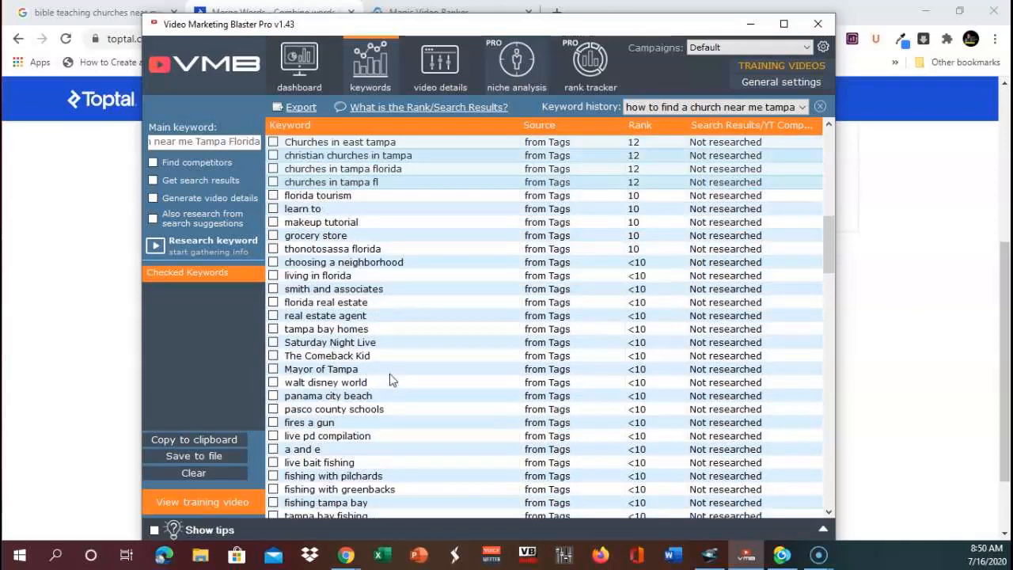
pyautogui.scroll(-17, 389, 377)
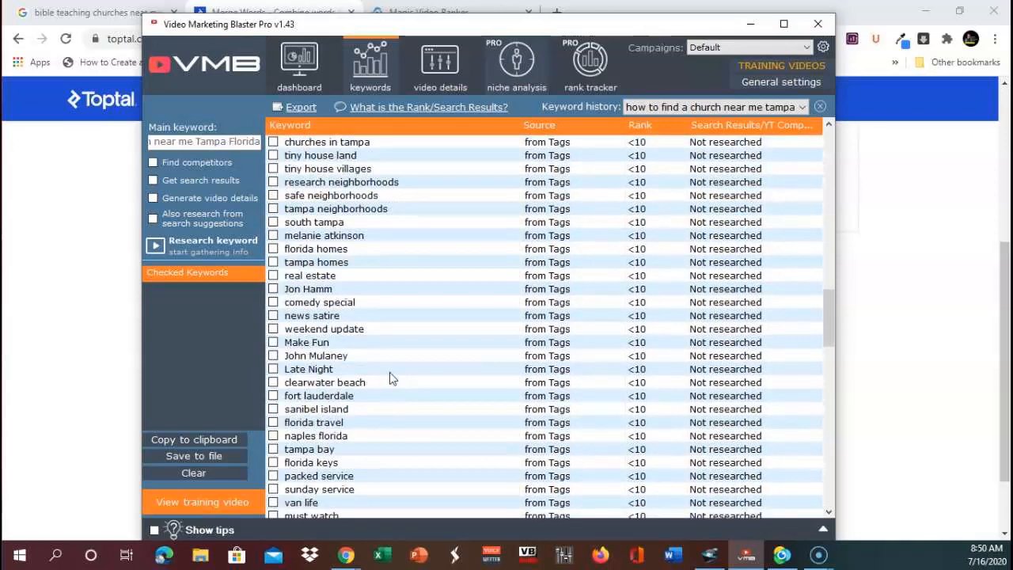
pyautogui.scroll(-9, 389, 379)
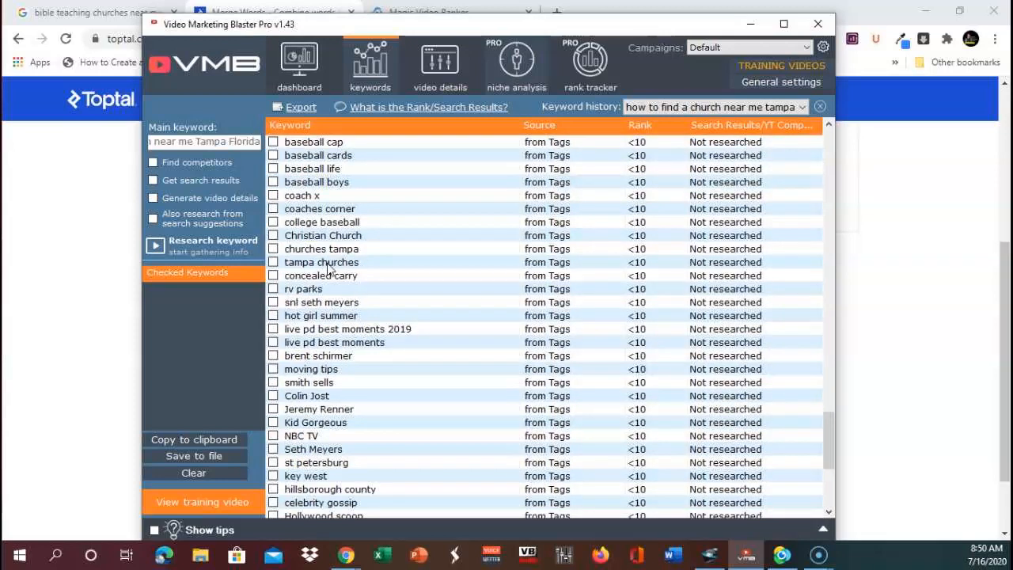
pyautogui.scroll(-6, 456, 379)
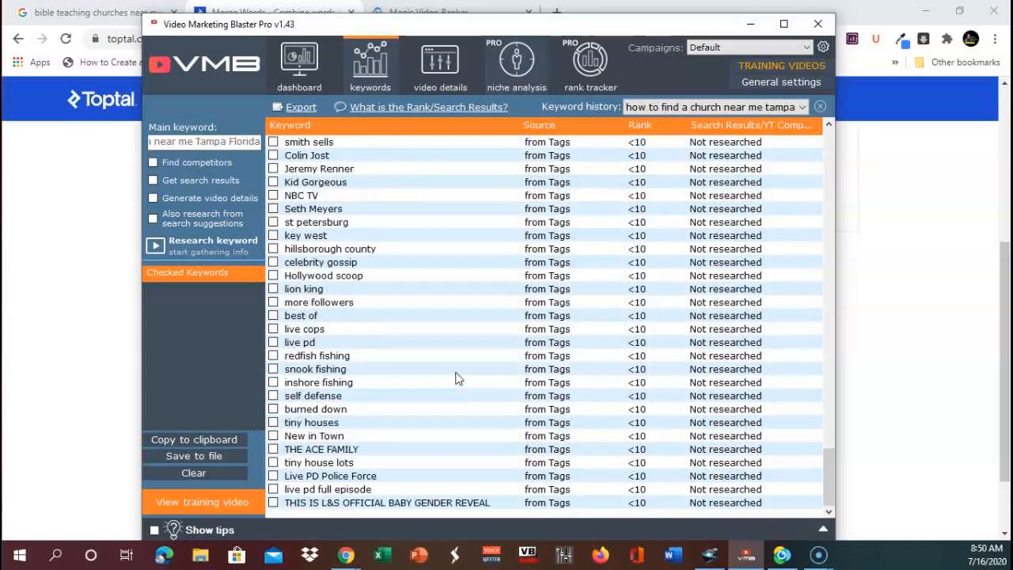
pyautogui.scroll(20, 467, 375)
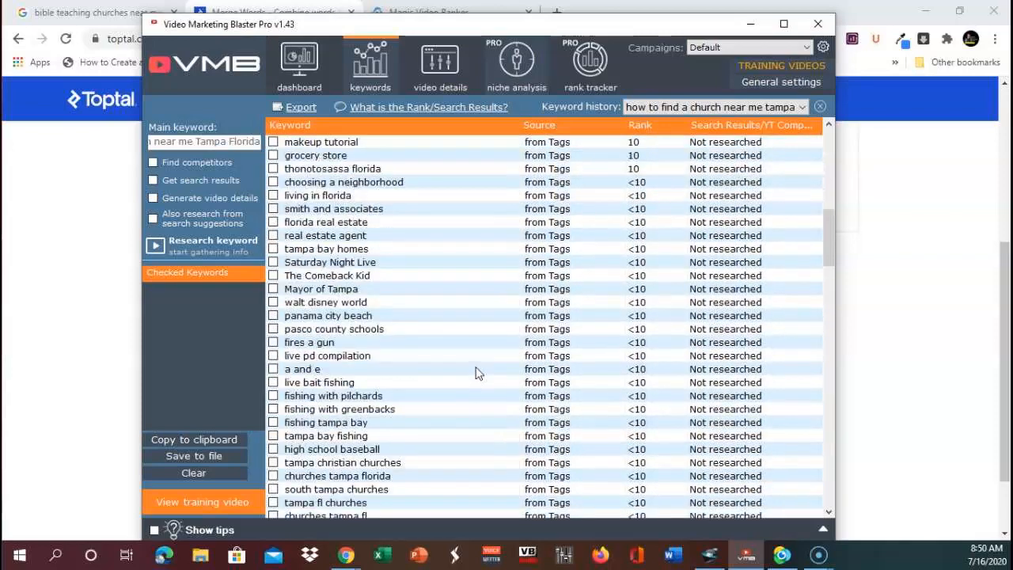
pyautogui.scroll(20, 475, 364)
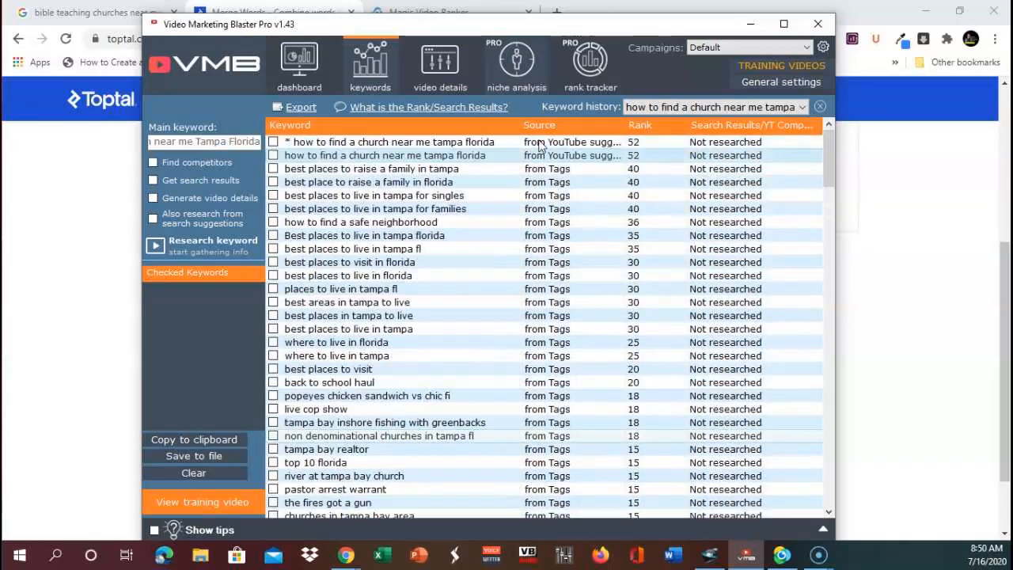
# Get search results for the selected keywords and sort the list by search results in descending order.
pyautogui.rightClick(595, 158)
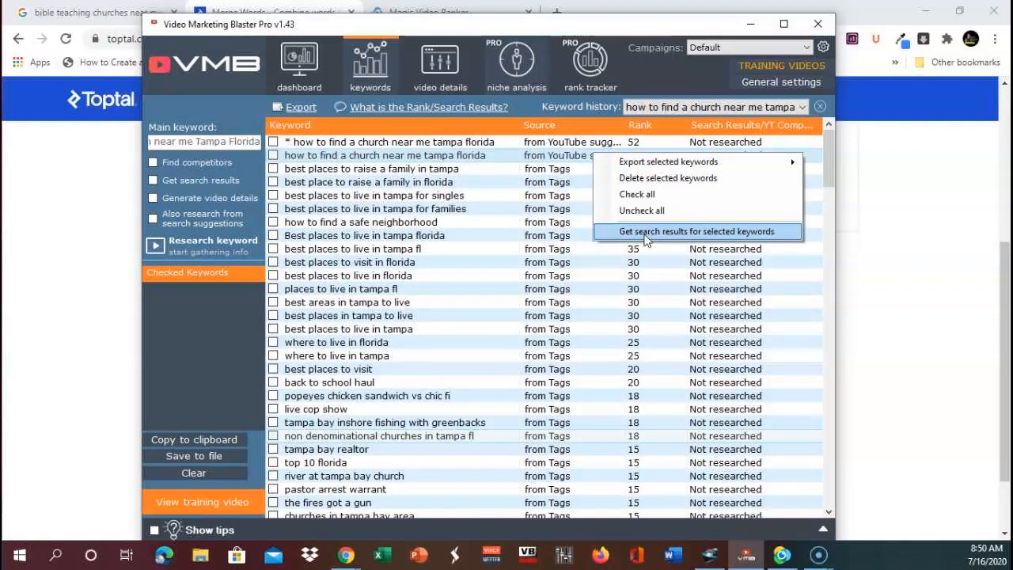
pyautogui.click(645, 231)
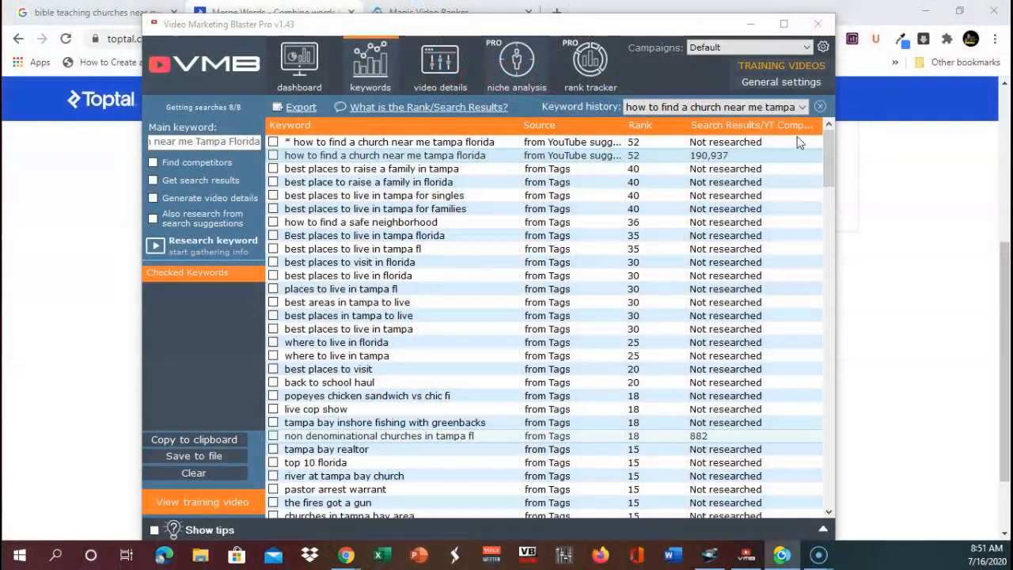
pyautogui.click(749, 126)
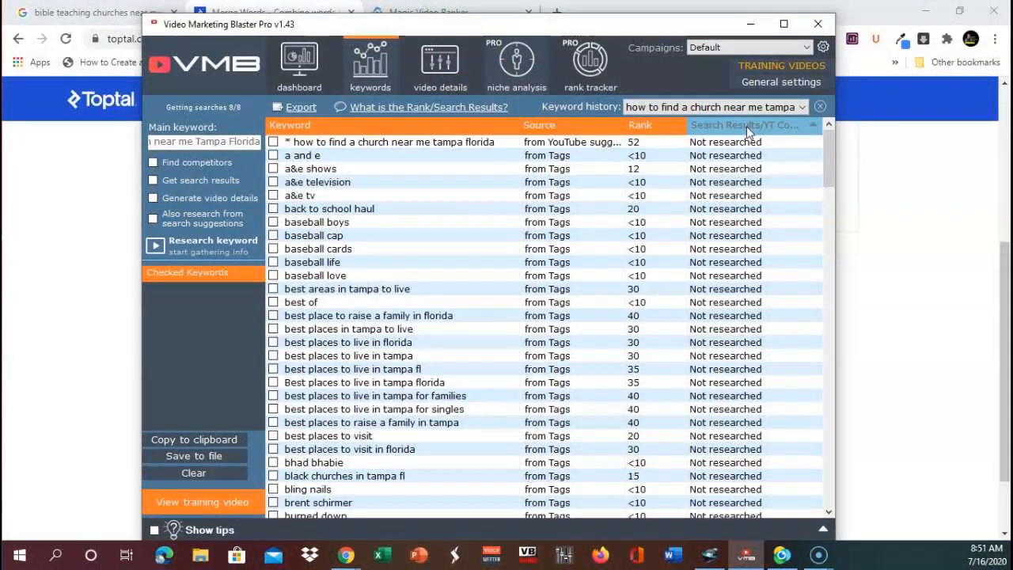
pyautogui.click(747, 125)
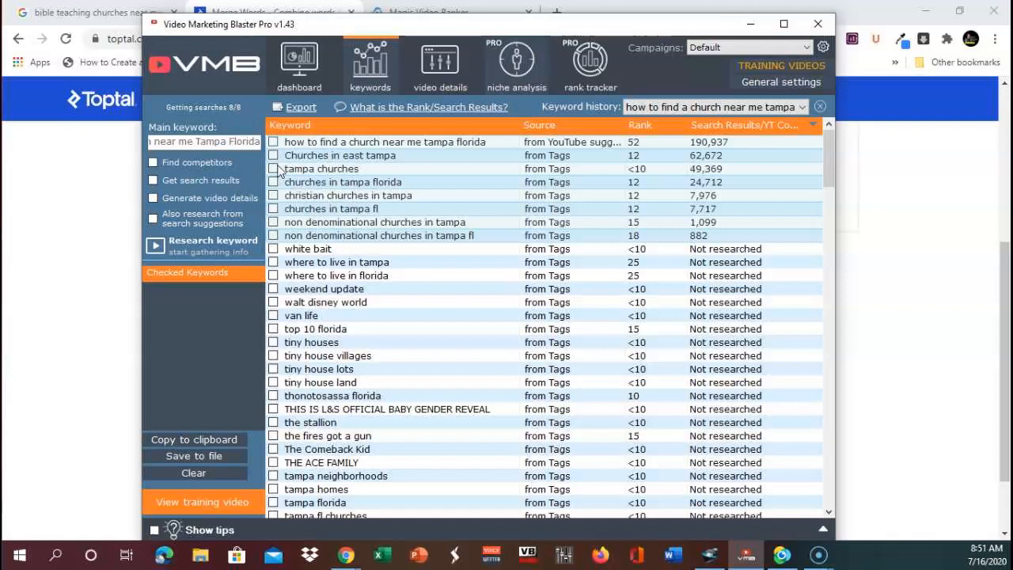
# Check the eight researched church keywords and copy them into the keyword box of Magic Video Ranker.
pyautogui.moveTo(274, 144); pyautogui.dragTo(273, 235)
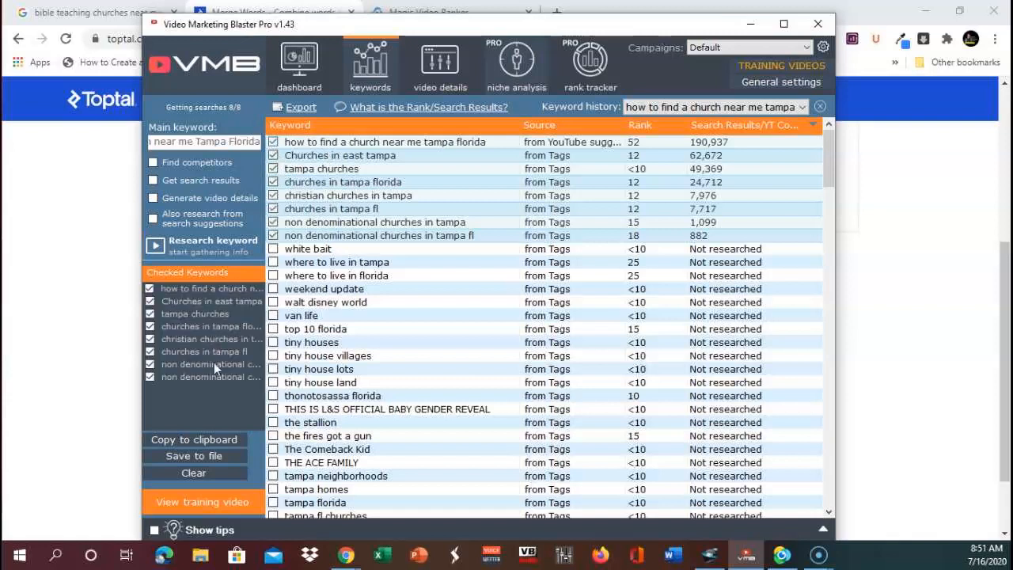
pyautogui.click(199, 440)
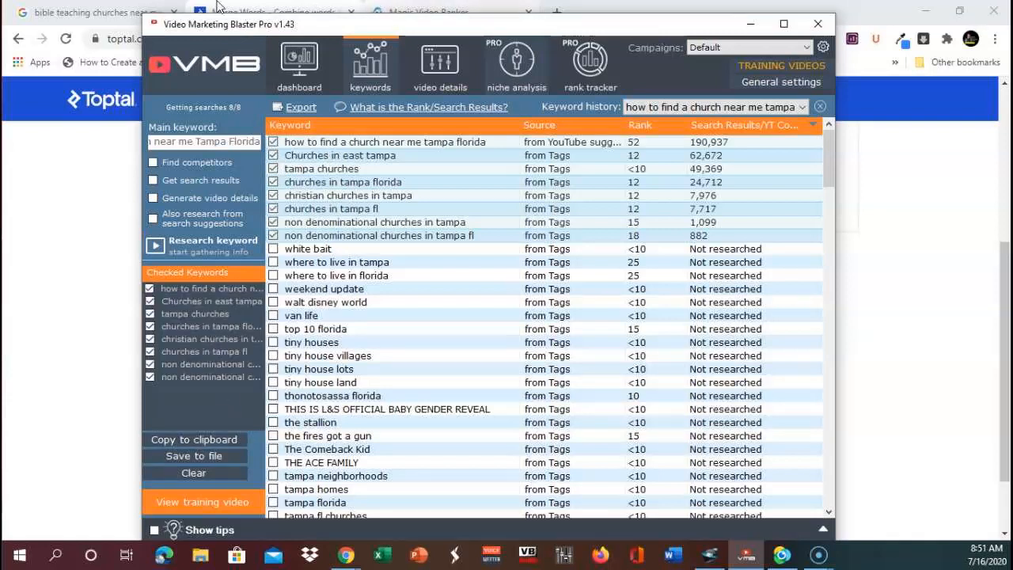
pyautogui.click(289, 8)
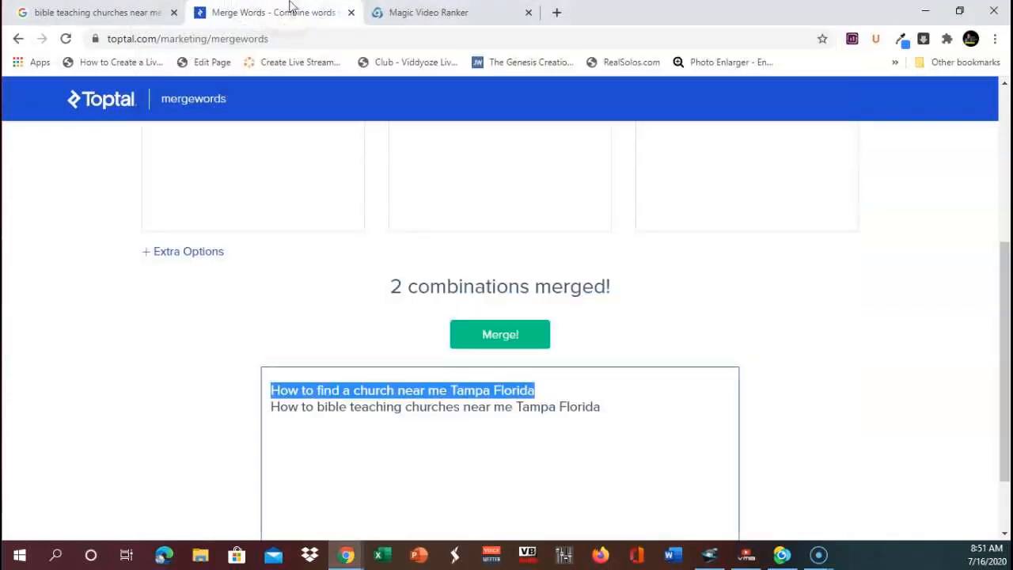
pyautogui.click(470, 14)
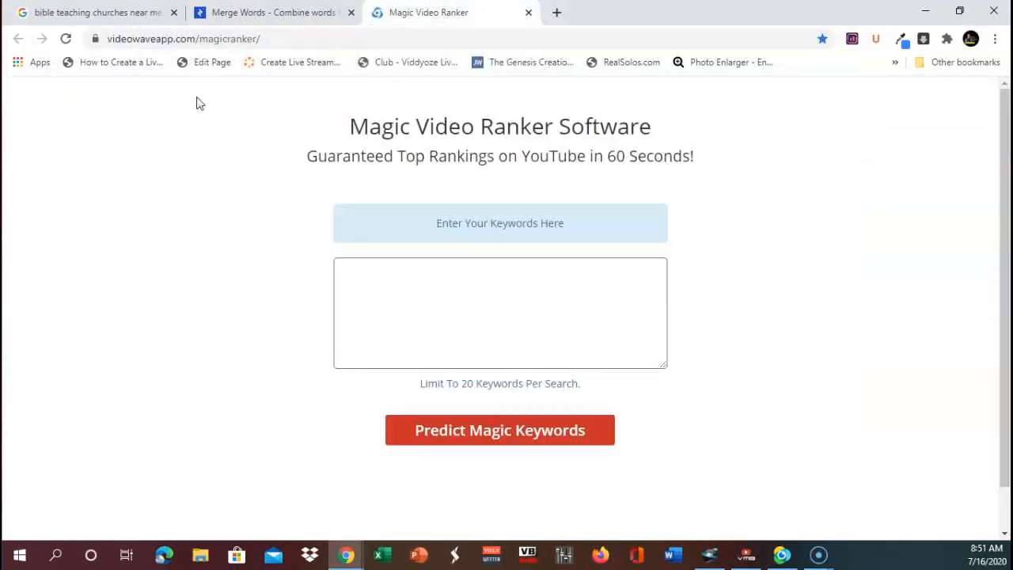
pyautogui.scroll(-1, 998, 153)
pyautogui.scroll(1, 998, 153)
pyautogui.click(491, 290)
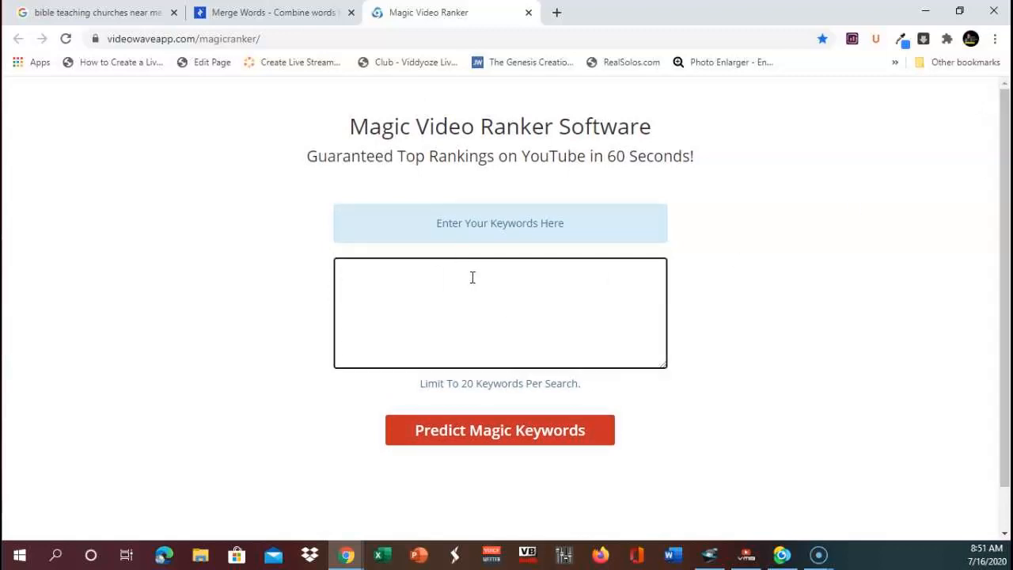
pyautogui.hotkey('ctrl', 'v')
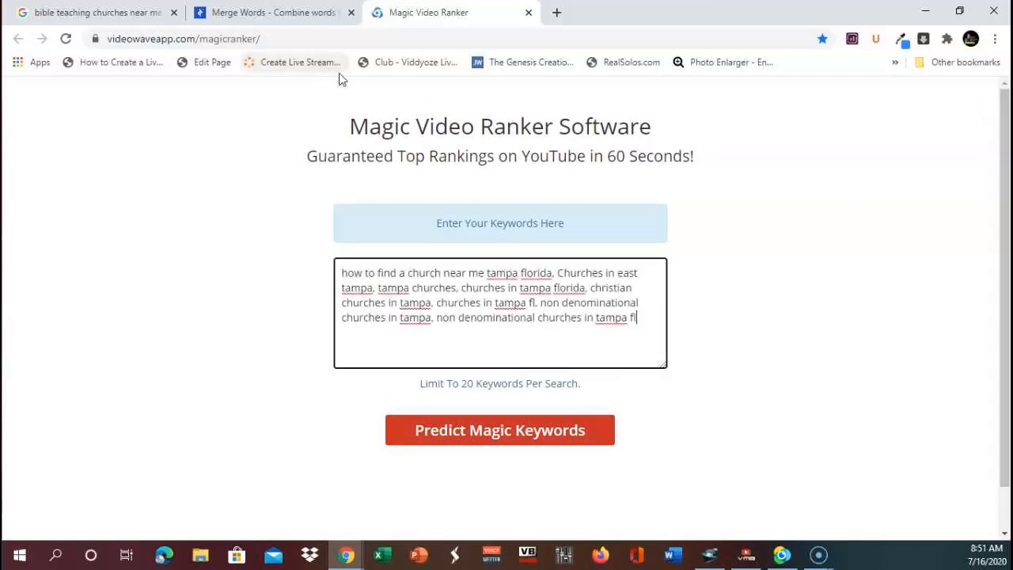
# Break the keyword list onto separate lines after the commas, keeping "Churches in east tampa, tampa churches" together on one line.
pyautogui.click(561, 271)
pyautogui.press('Return')
pyautogui.click(544, 287)
pyautogui.press('Return')
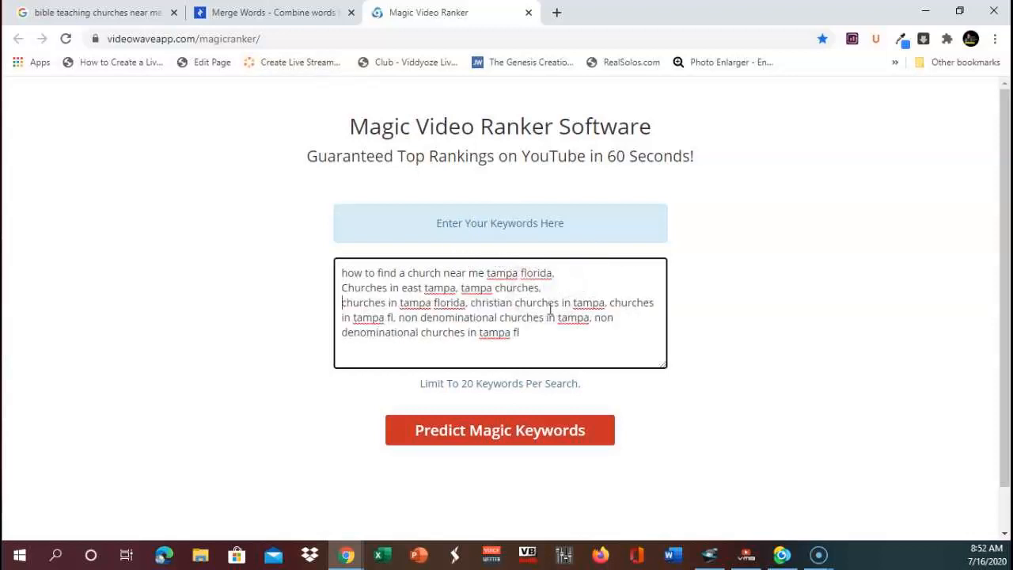
pyautogui.click(472, 303)
pyautogui.press('Return')
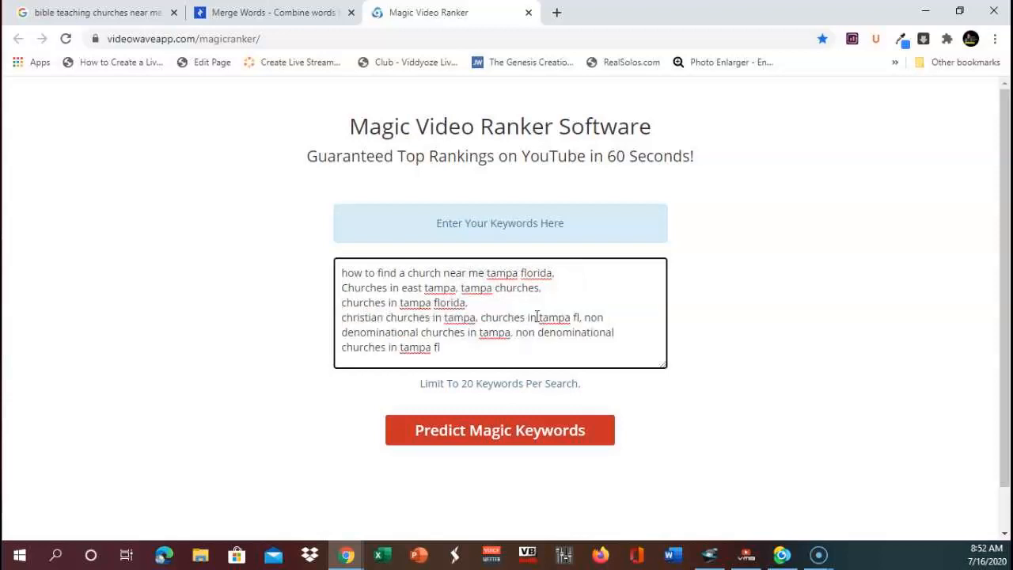
pyautogui.click(481, 317)
pyautogui.press('Return')
pyautogui.click(446, 333)
pyautogui.press('Return')
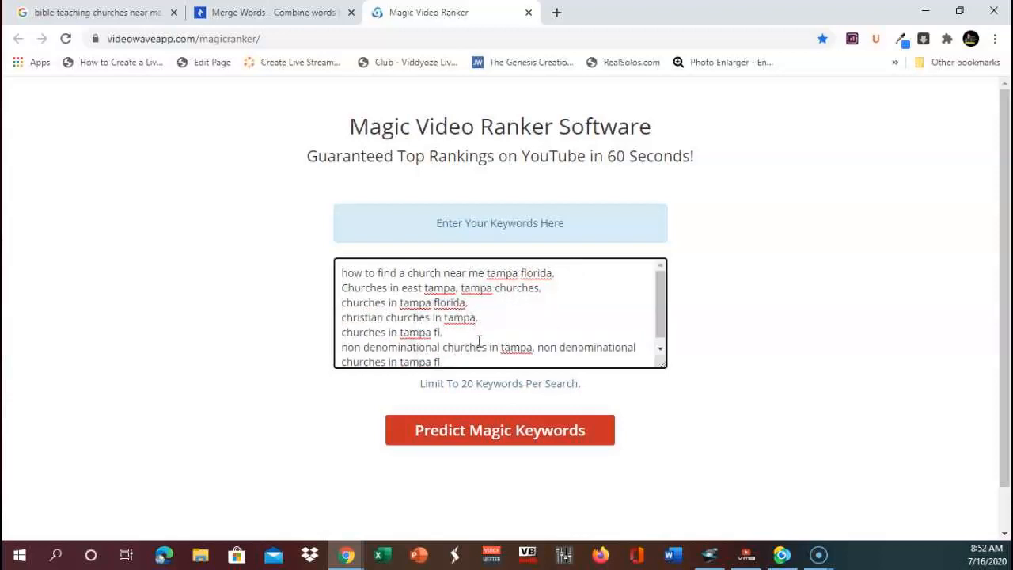
pyautogui.click(538, 346)
pyautogui.press('Return')
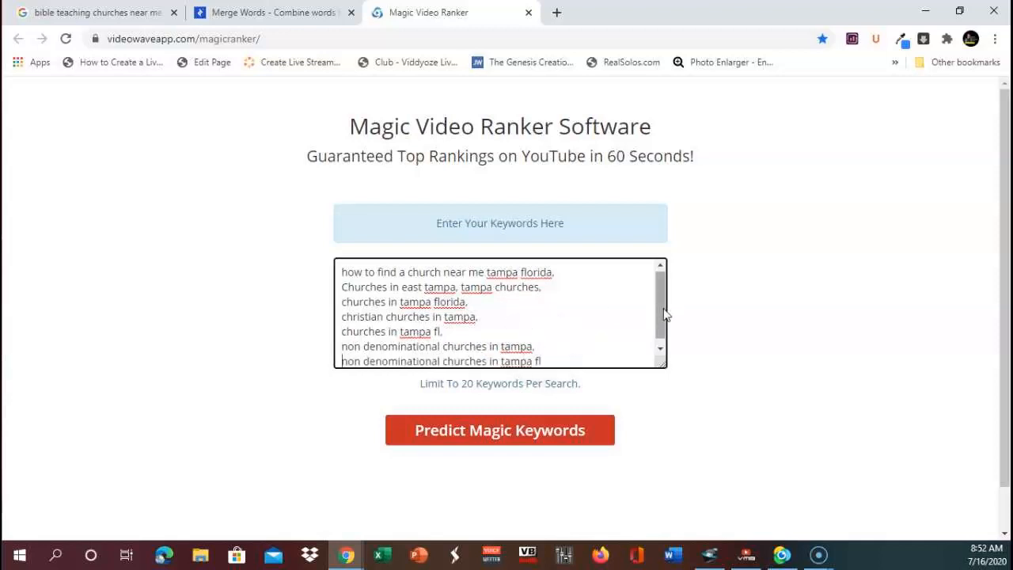
# Delete the trailing comma at the end of each keyword line, working from the last lines up to the first.
pyautogui.click(662, 352)
pyautogui.click(545, 353)
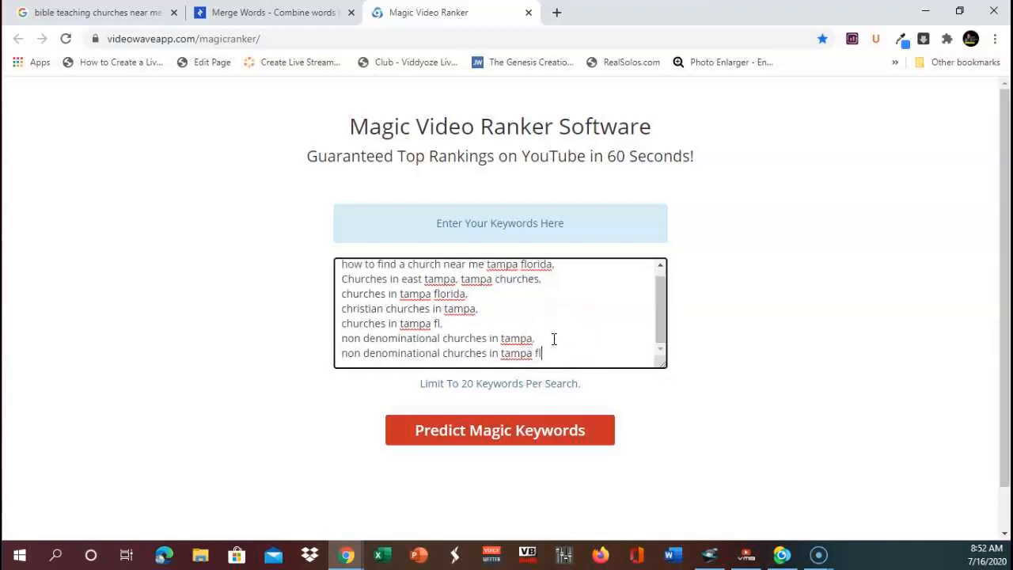
pyautogui.click(542, 337)
pyautogui.press('BackSpace')
pyautogui.click(466, 319)
pyautogui.press('BackSpace')
pyautogui.click(500, 307)
pyautogui.press('BackSpace')
pyautogui.click(480, 296)
pyautogui.press('BackSpace')
pyautogui.click(559, 277)
pyautogui.press('BackSpace')
pyautogui.click(566, 266)
pyautogui.press('BackSpace')
# Predict the magic keywords for the list and review the Keyword Ranking Quality Chart.
pyautogui.moveTo(660, 307)
pyautogui.mouseDown()
pyautogui.moveTo(660, 298)
pyautogui.moveTo(656, 313)
pyautogui.mouseUp()
pyautogui.click(515, 442)
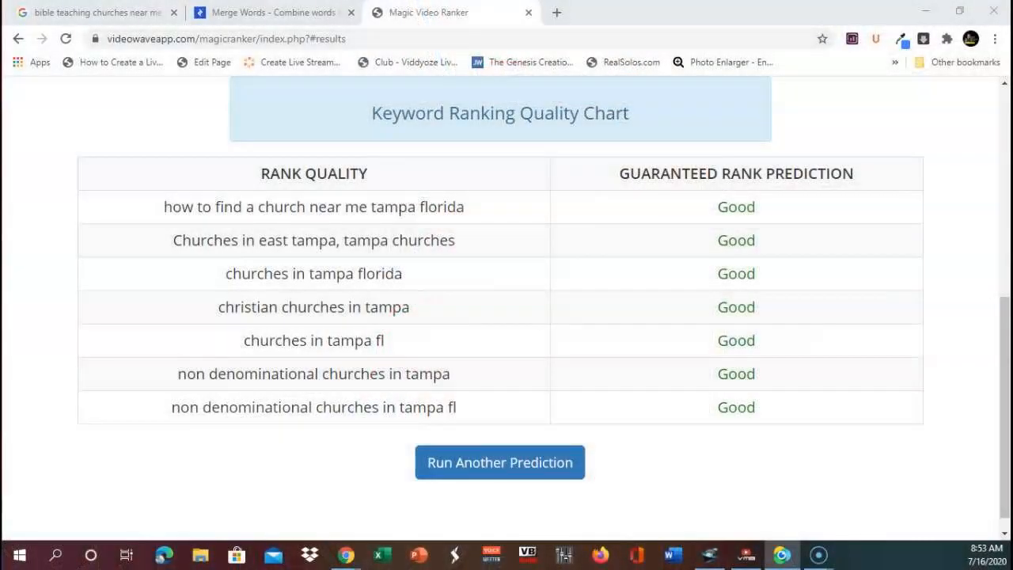
pyautogui.moveTo(1005, 338)
pyautogui.mouseDown()
pyautogui.moveTo(1004, 238)
pyautogui.moveTo(1005, 348)
pyautogui.mouseUp()
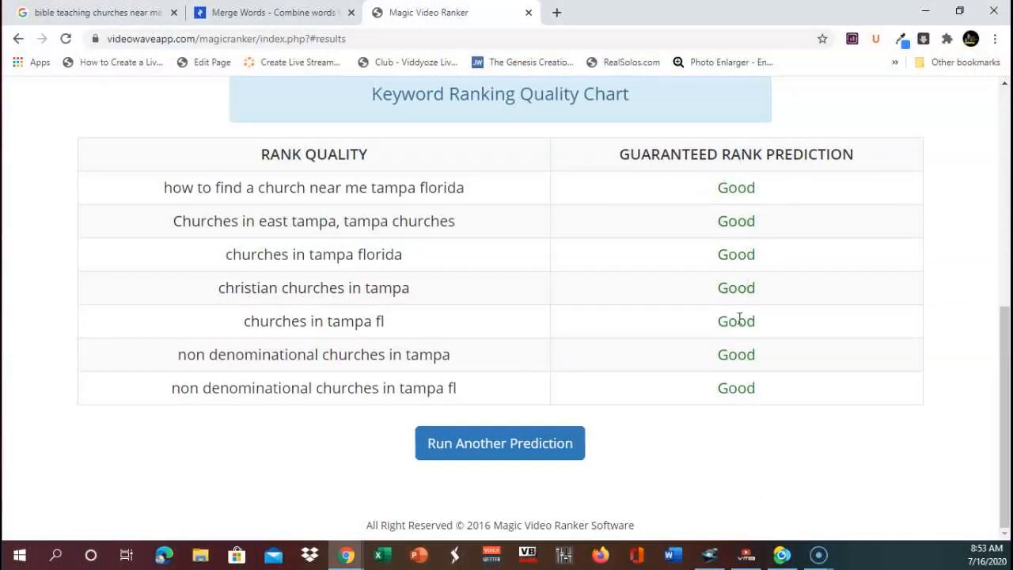
pyautogui.scroll(3, 736, 293)
pyautogui.scroll(-3, 721, 289)
# Review the Google suggestions for "bible teaching churches near me" and the merged keyword combinations in mergewords.
pyautogui.click(111, 13)
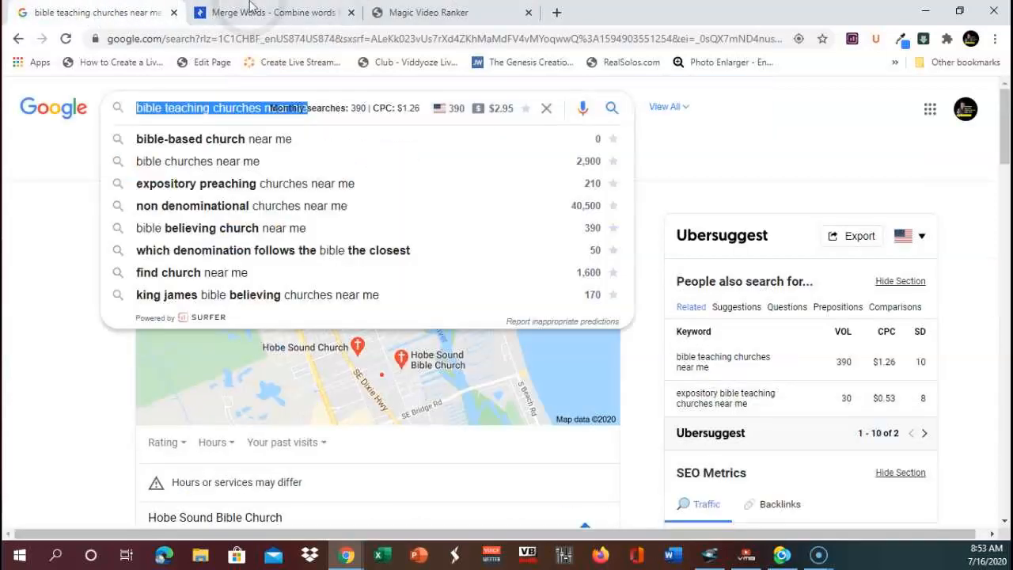
pyautogui.click(301, 11)
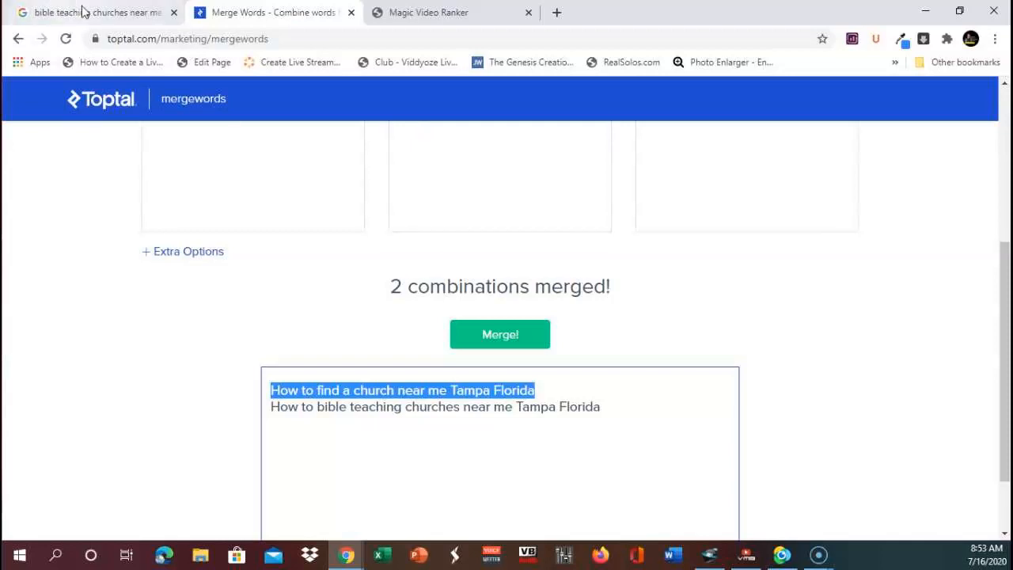
pyautogui.click(81, 13)
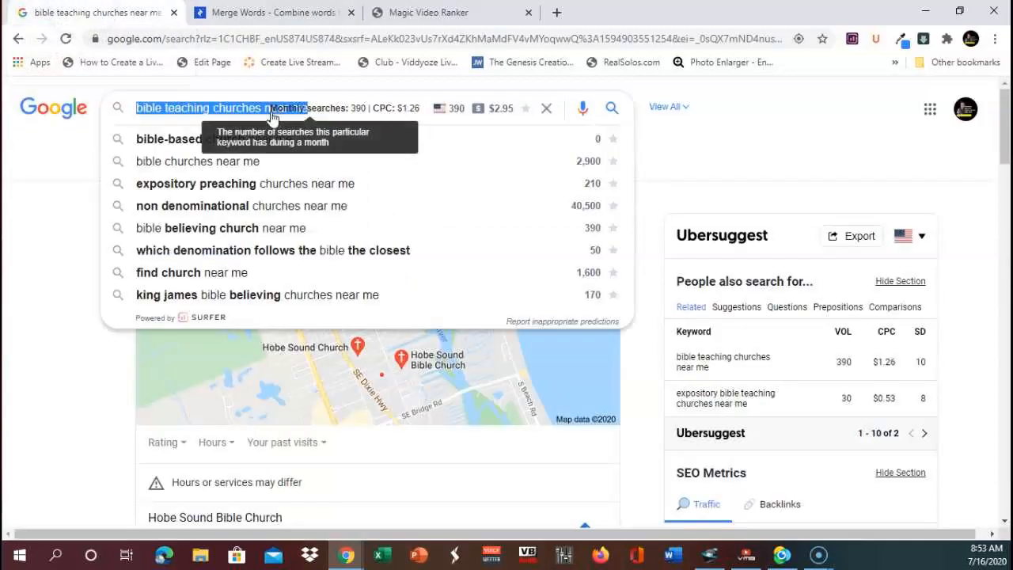
pyautogui.click(182, 107)
pyautogui.click(55, 229)
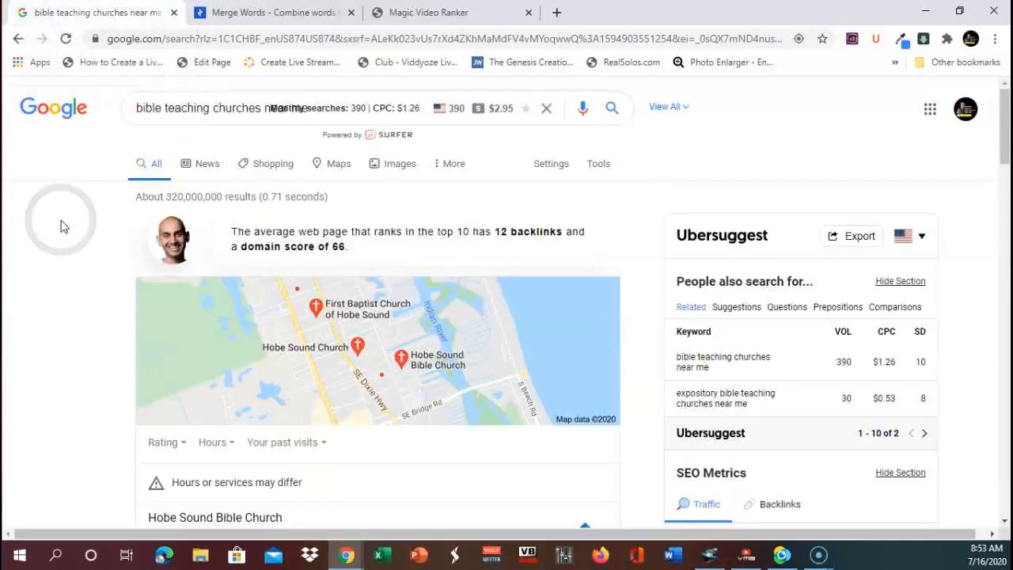
pyautogui.click(219, 112)
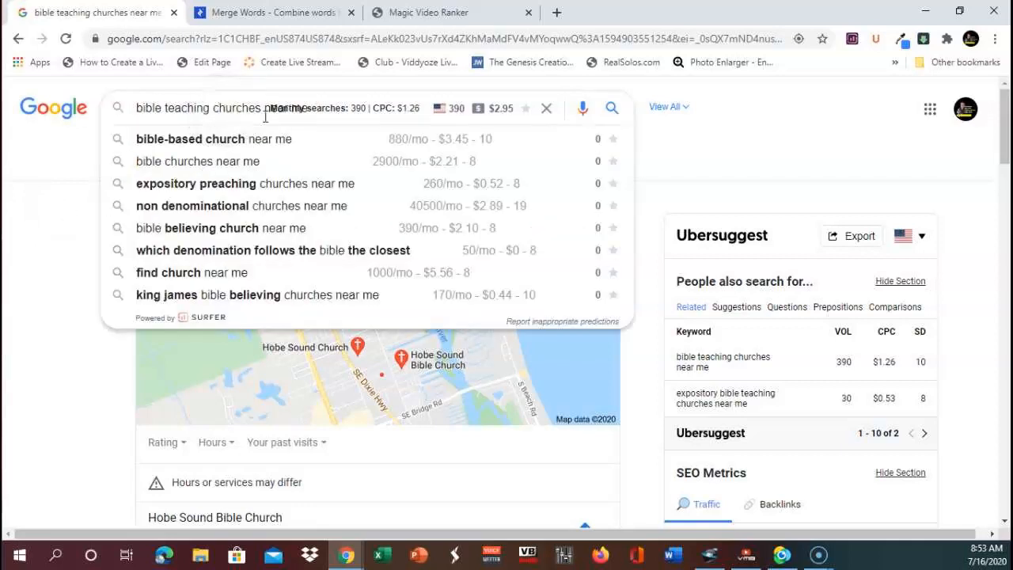
pyautogui.click(750, 127)
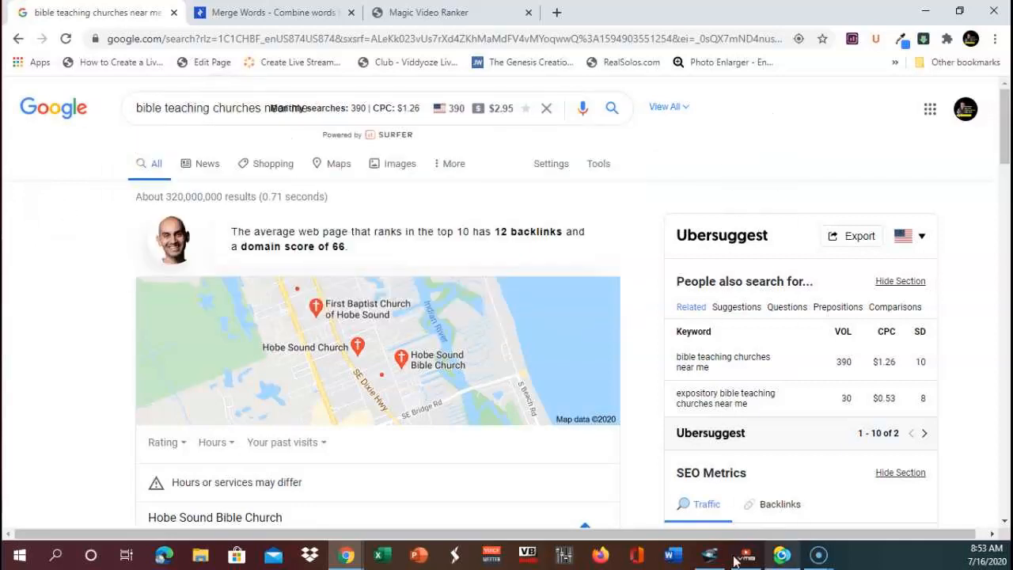
# In Video Marketing Blaster, replace Tampa with Vero Beach in the main keyword, research it, and clear the old checked keywords.
pyautogui.moveTo(746, 554)
pyautogui.click(701, 494)
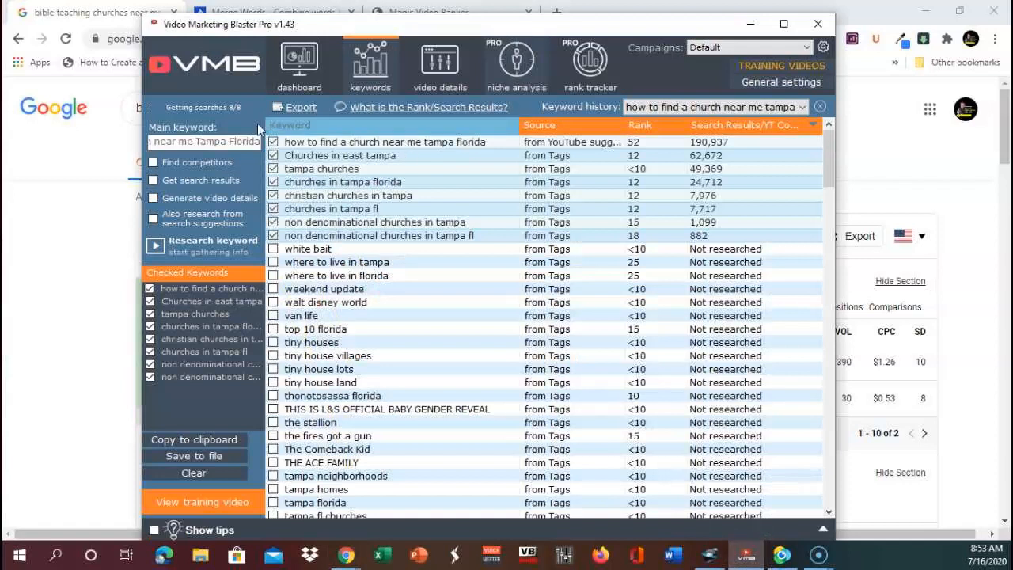
pyautogui.moveTo(196, 141); pyautogui.dragTo(227, 141)
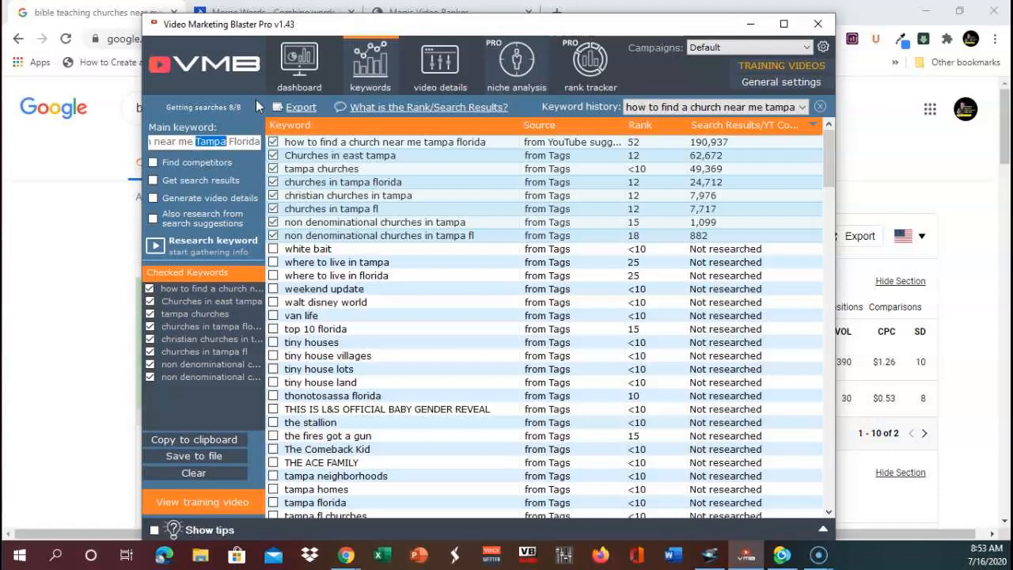
pyautogui.write('Ver')
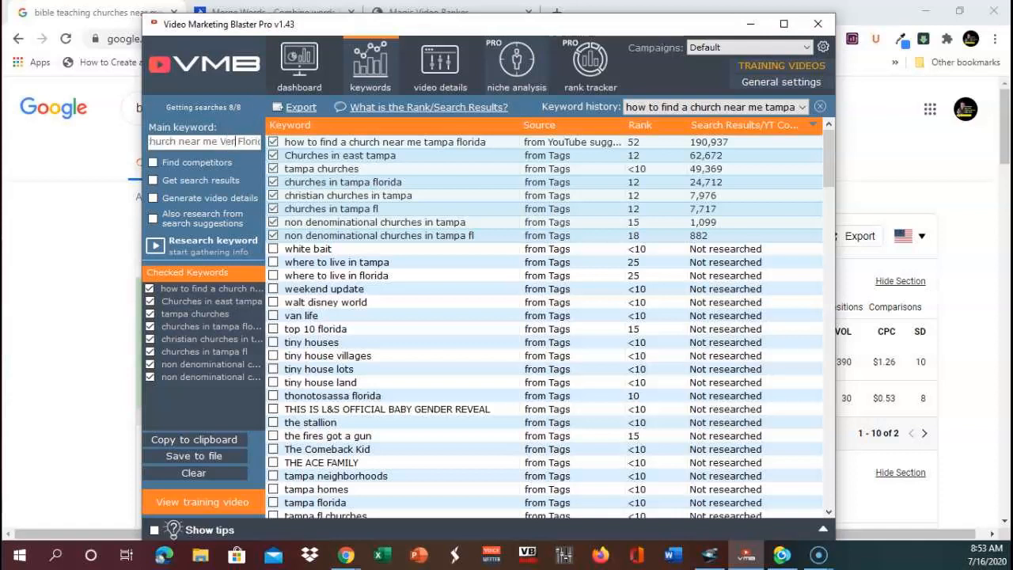
pyautogui.write('o Beach')
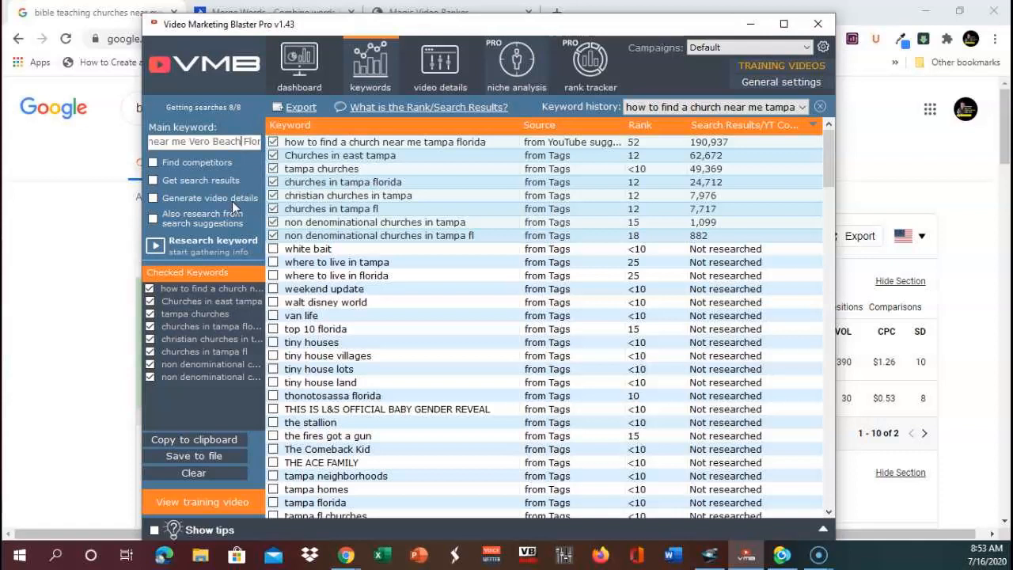
pyautogui.click(237, 250)
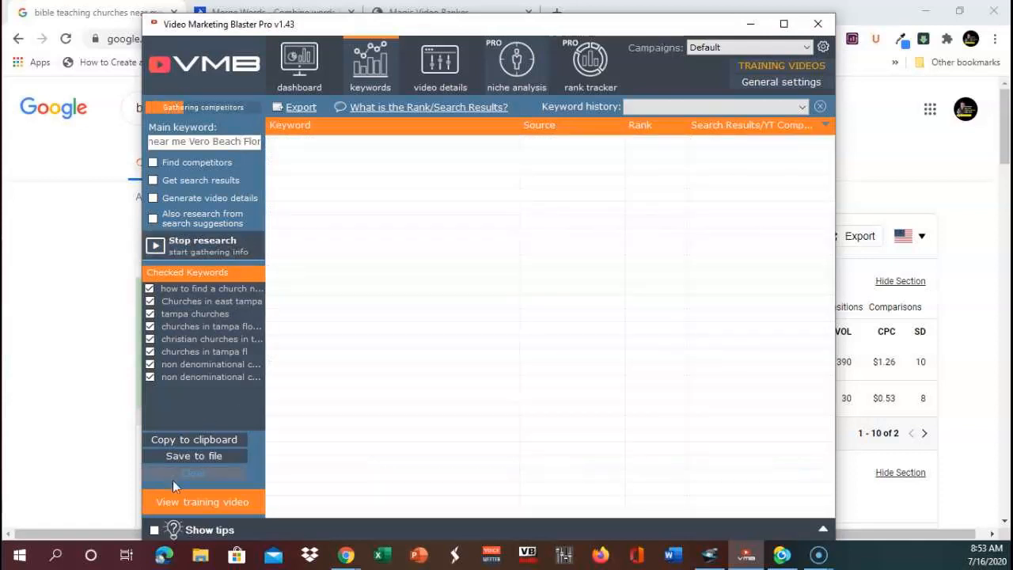
pyautogui.click(192, 470)
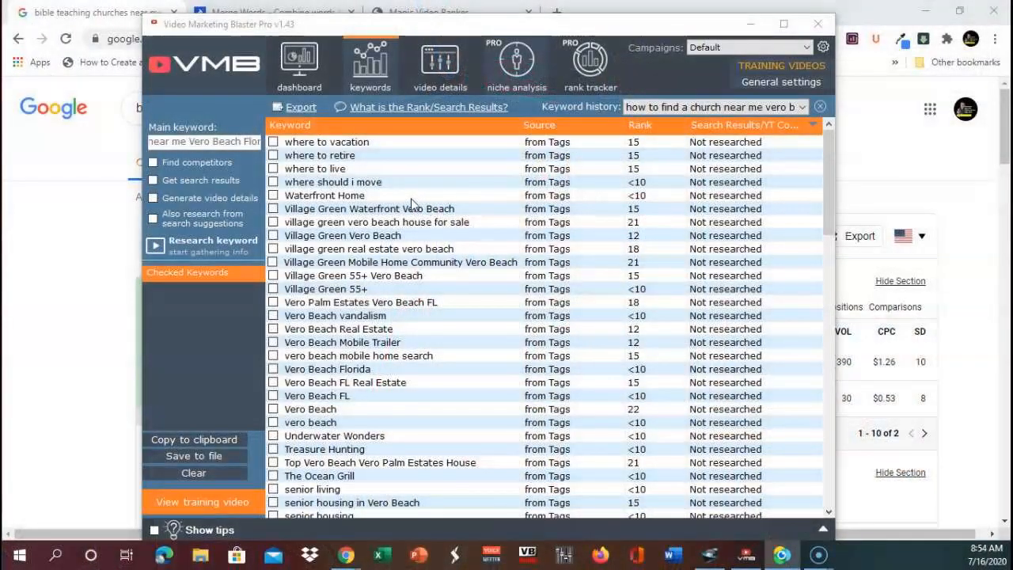
# Examine the whole Vero Beach keyword list for church-related phrases and their ranks.
pyautogui.scroll(-17, 411, 204)
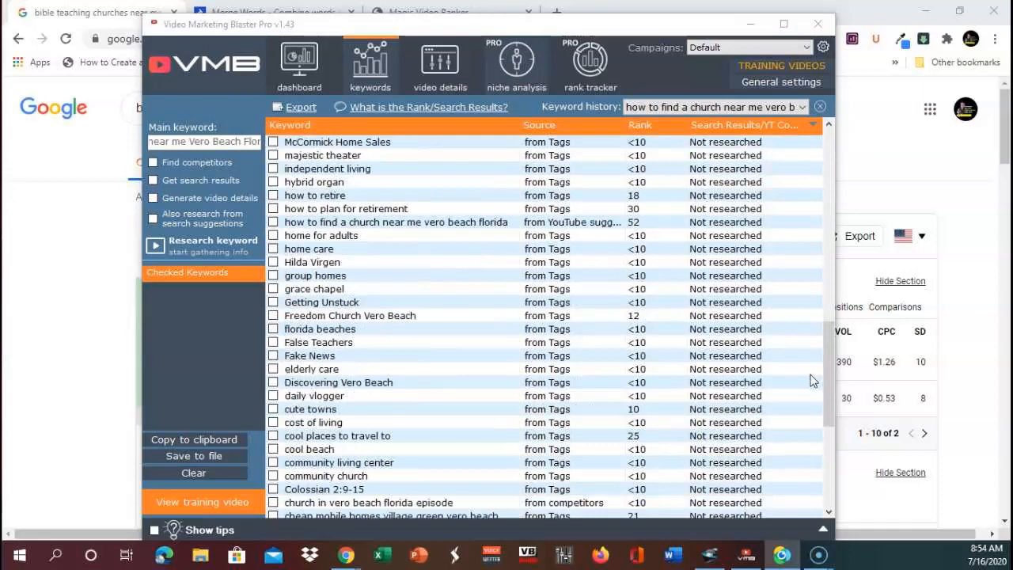
pyautogui.moveTo(827, 374); pyautogui.dragTo(825, 465)
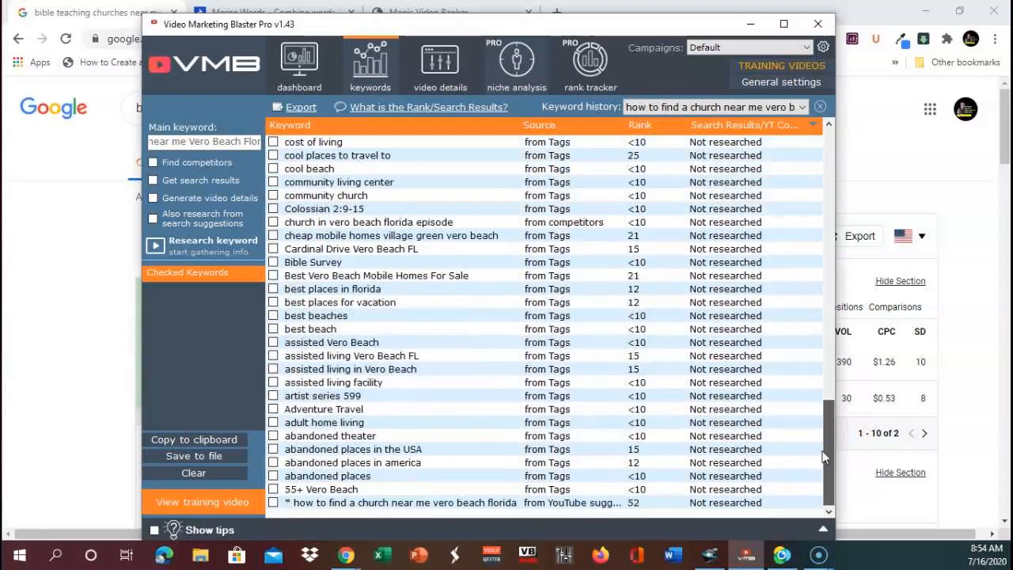
pyautogui.scroll(2, 823, 457)
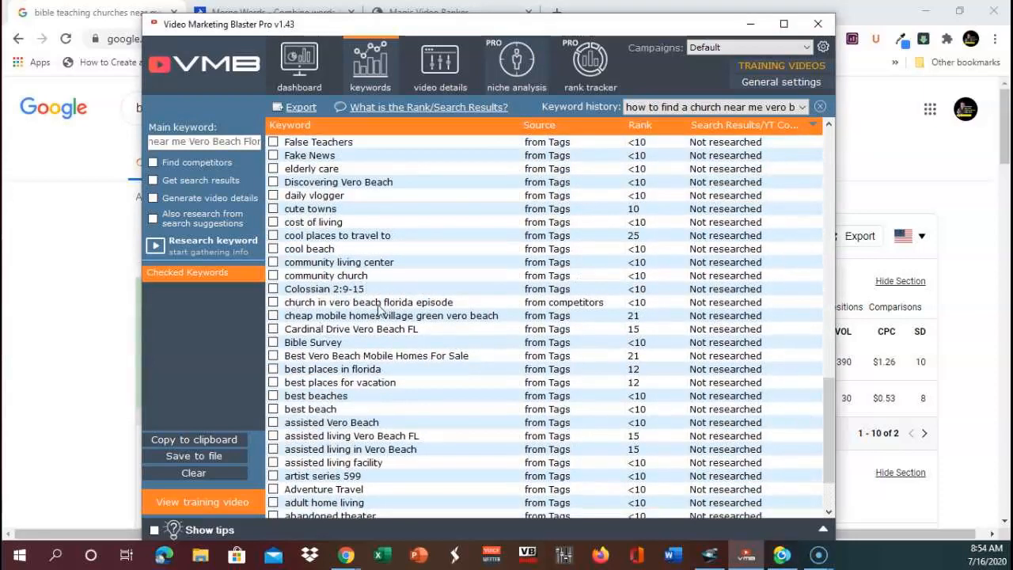
pyautogui.scroll(-2, 497, 342)
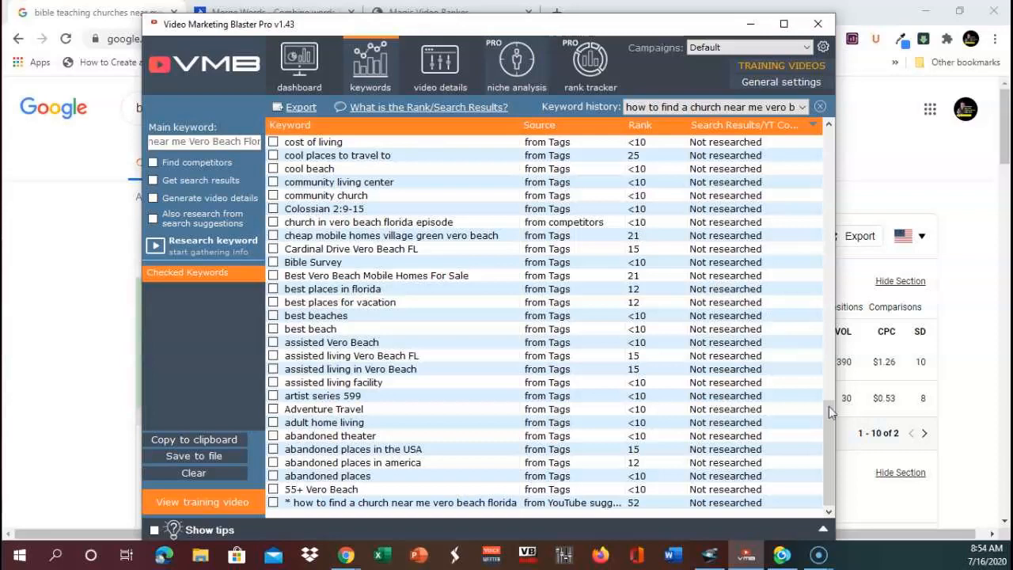
pyautogui.moveTo(828, 462); pyautogui.dragTo(812, 142)
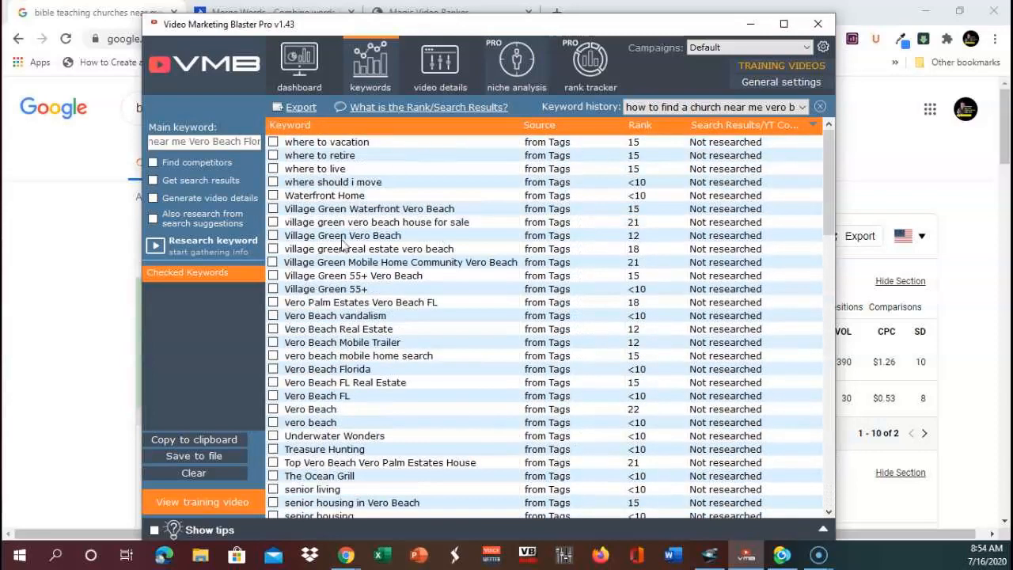
pyautogui.scroll(-3, 388, 269)
pyautogui.scroll(-3, 435, 318)
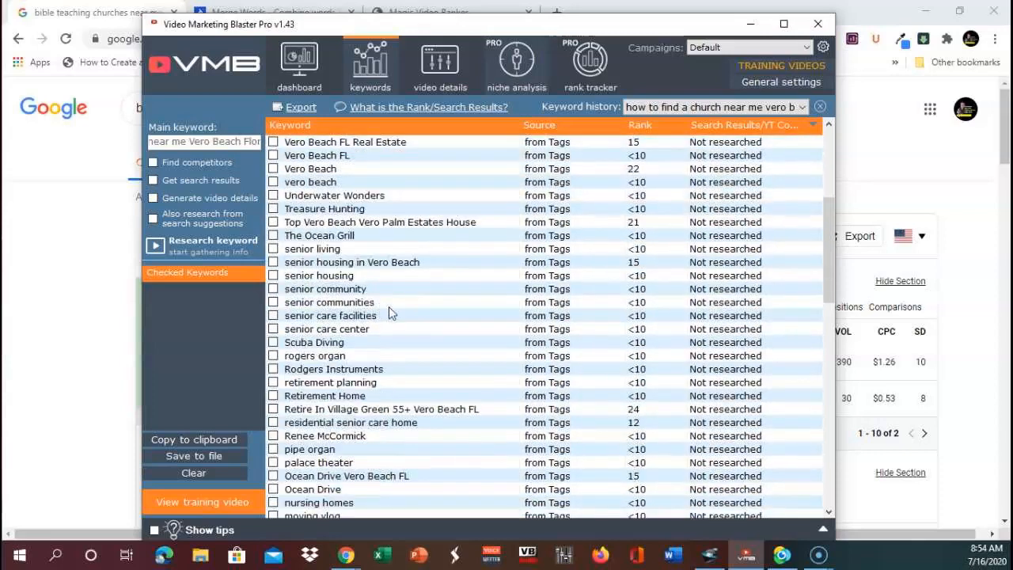
pyautogui.scroll(-8, 391, 314)
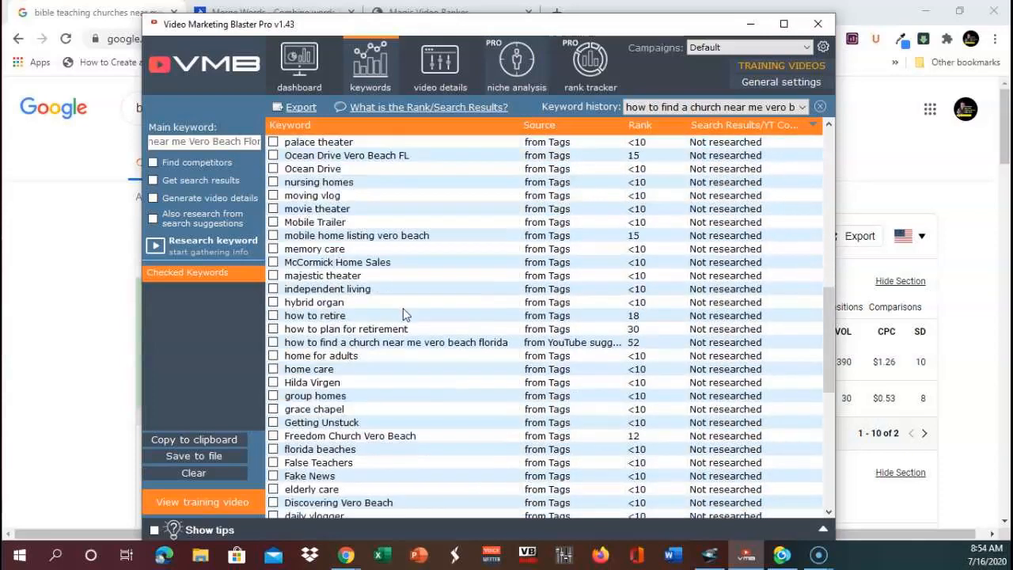
pyautogui.scroll(-3, 405, 316)
pyautogui.scroll(-4, 411, 317)
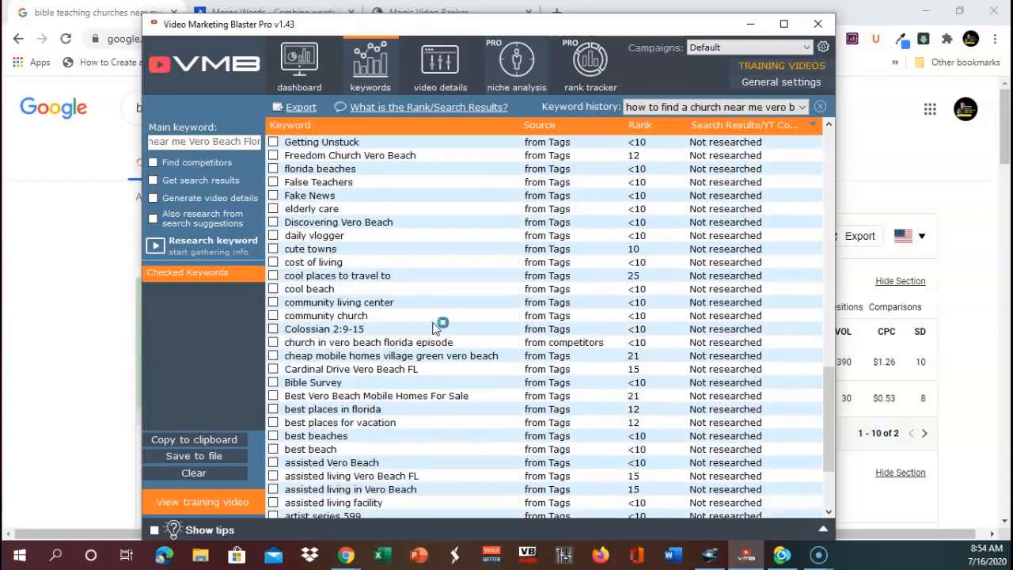
pyautogui.scroll(-3, 448, 325)
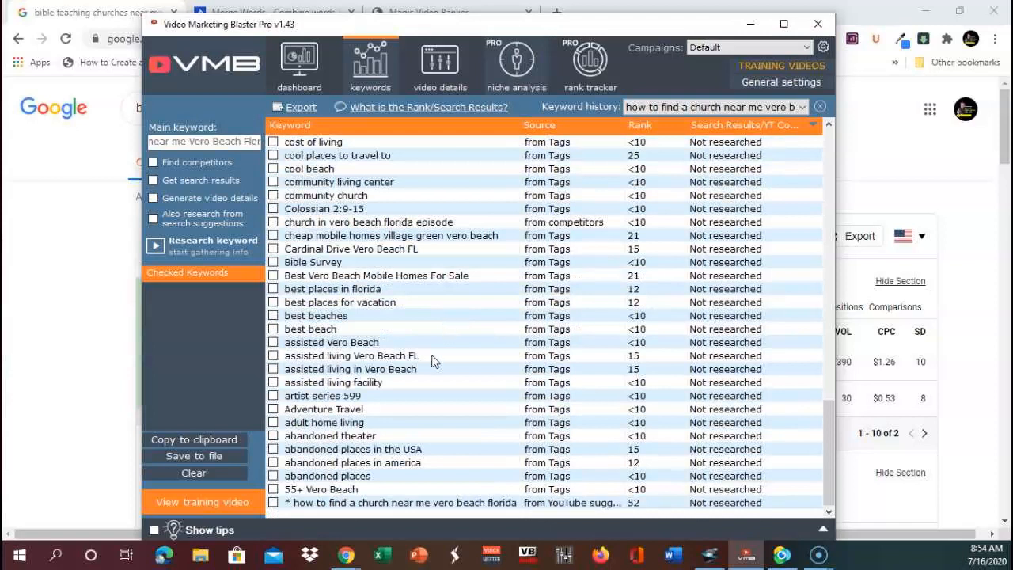
pyautogui.scroll(14, 436, 361)
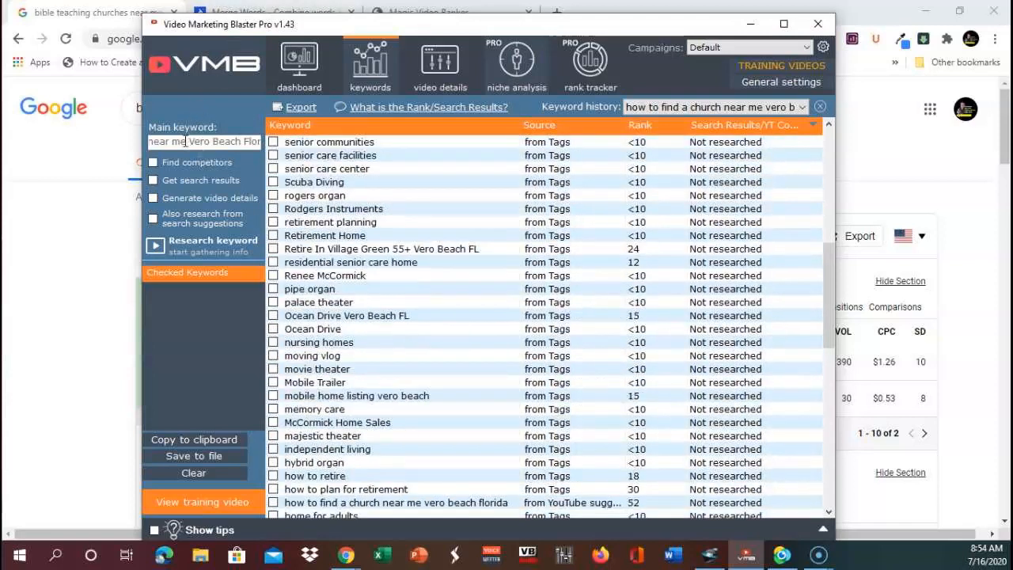
# Replace Vero Beach with St Petersburg in the main keyword, research it, and look through to the end of the results.
pyautogui.moveTo(190, 140); pyautogui.dragTo(237, 141)
pyautogui.write('St')
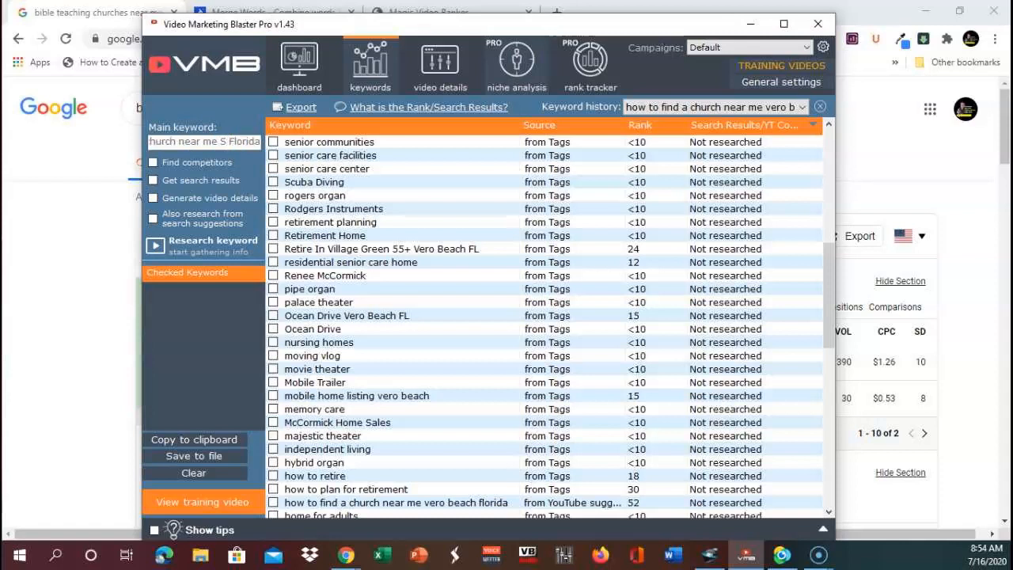
pyautogui.write(' Petersburg F')
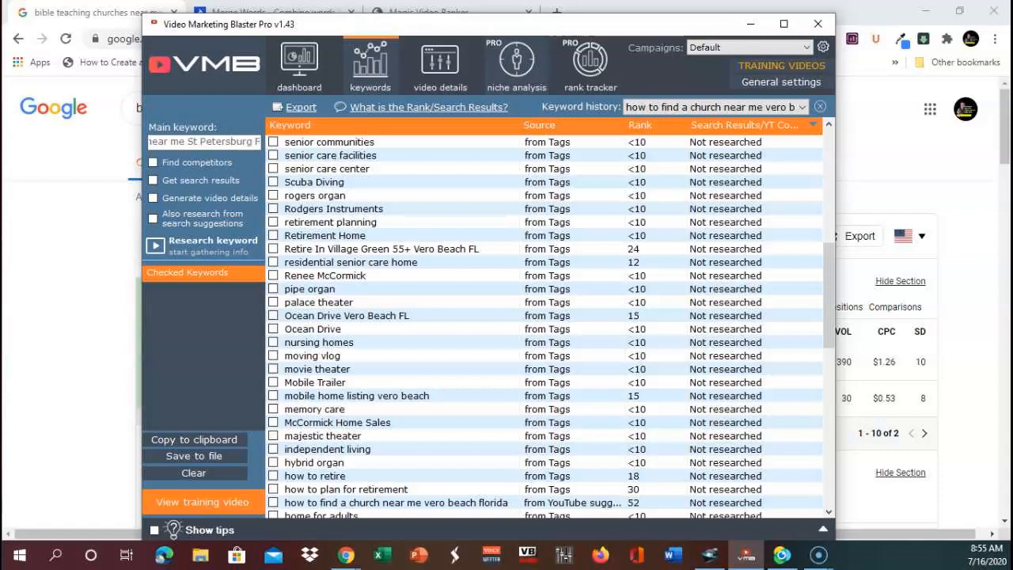
pyautogui.click(201, 246)
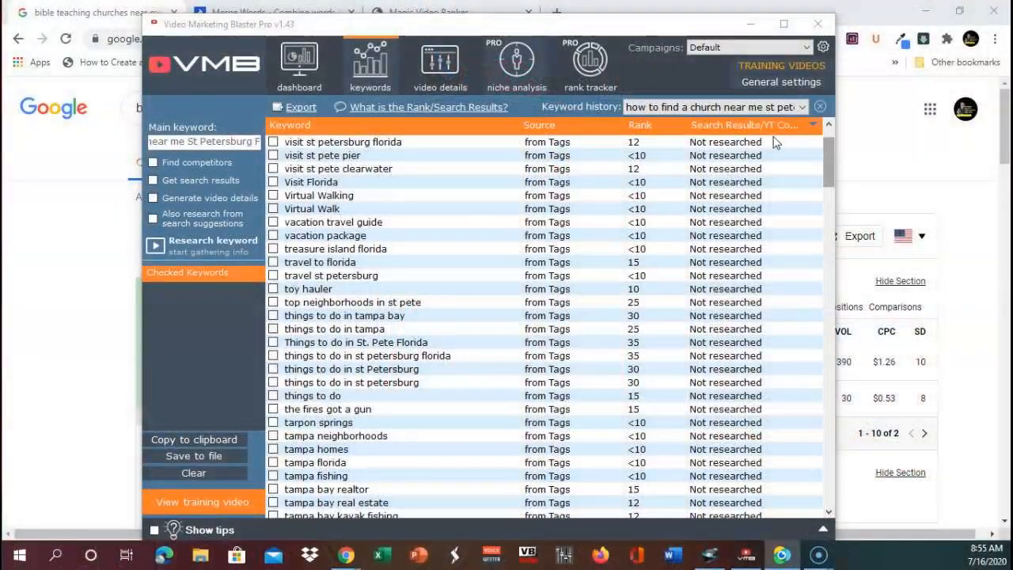
pyautogui.moveTo(828, 161); pyautogui.dragTo(827, 504)
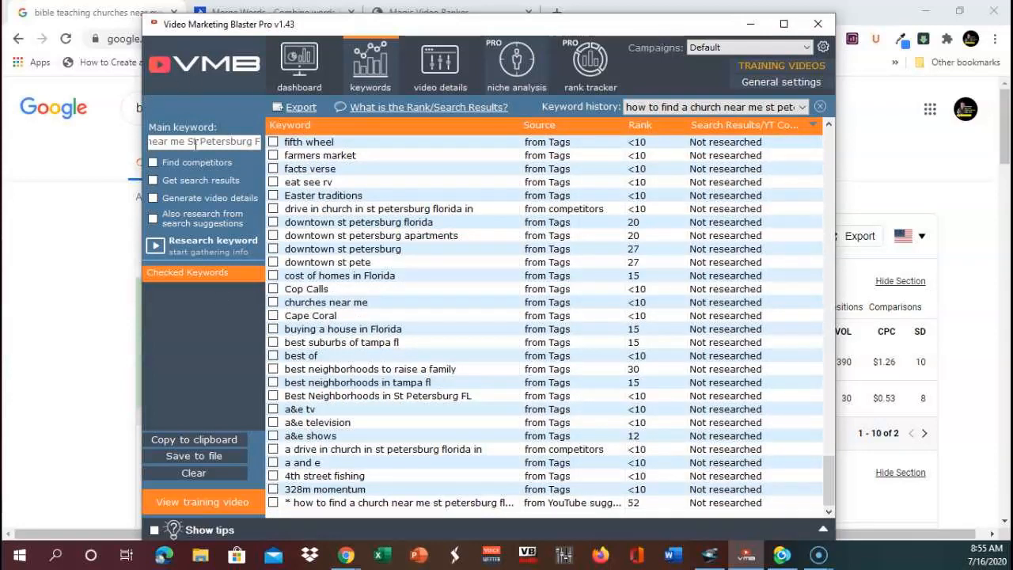
# Remove "near me" from the St Petersburg main keyword and research the shortened phrase.
pyautogui.press('Left')
pyautogui.press('Left')
pyautogui.press('Left')
pyautogui.press('Left')
pyautogui.press('Left')
pyautogui.press('Left')
pyautogui.press('Left')
pyautogui.press('Left')
pyautogui.press('Left')
pyautogui.press('Left')
pyautogui.press('Left')
pyautogui.press('Left')
pyautogui.press('Left')
pyautogui.press('Left')
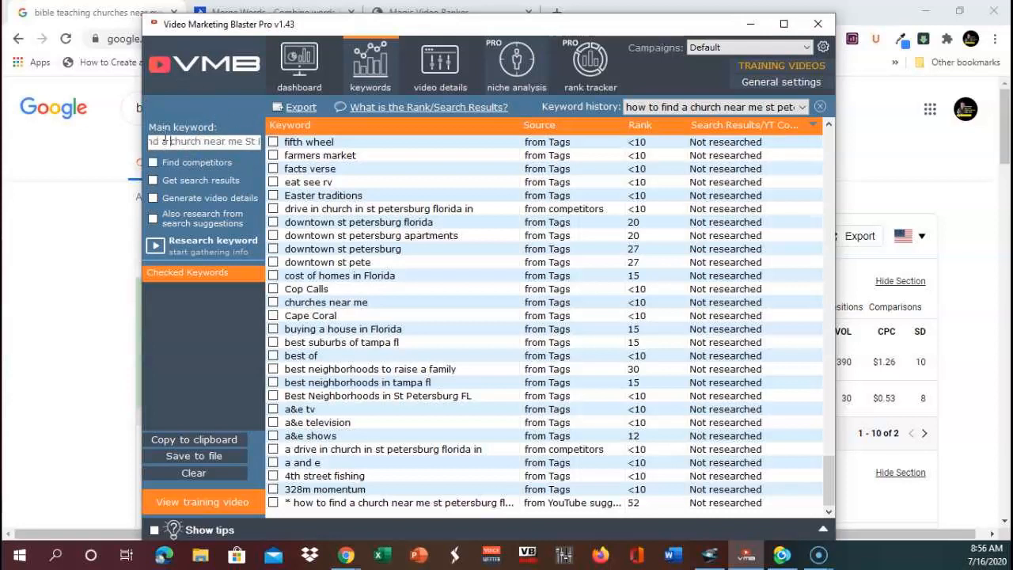
pyautogui.moveTo(207, 141); pyautogui.dragTo(248, 141)
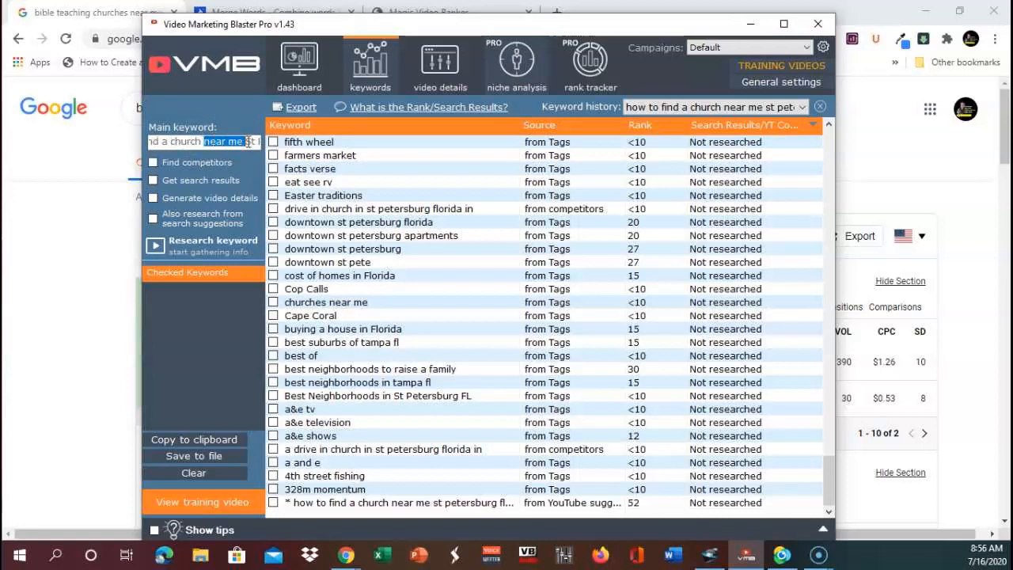
pyautogui.press('BackSpace')
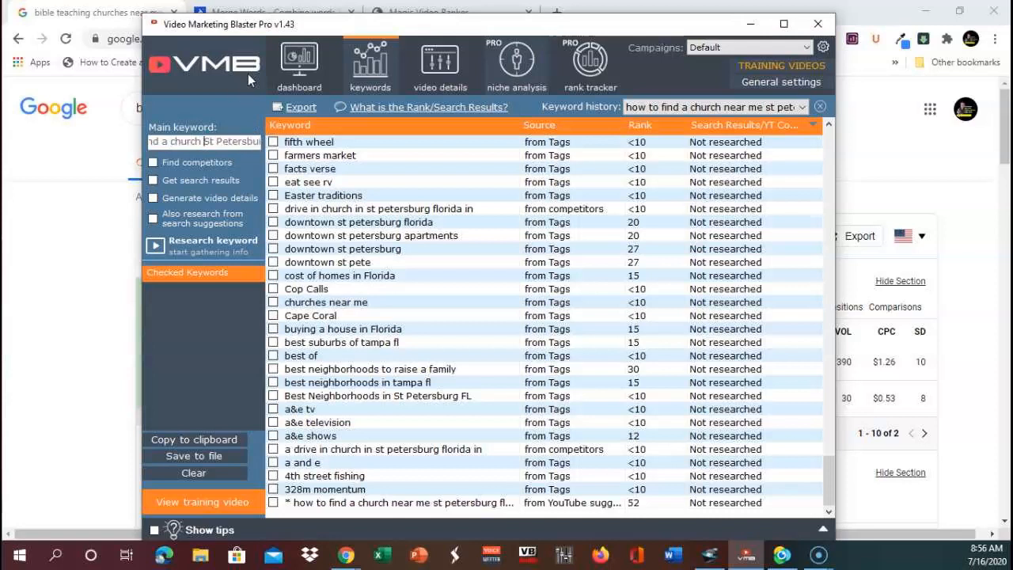
pyautogui.click(191, 246)
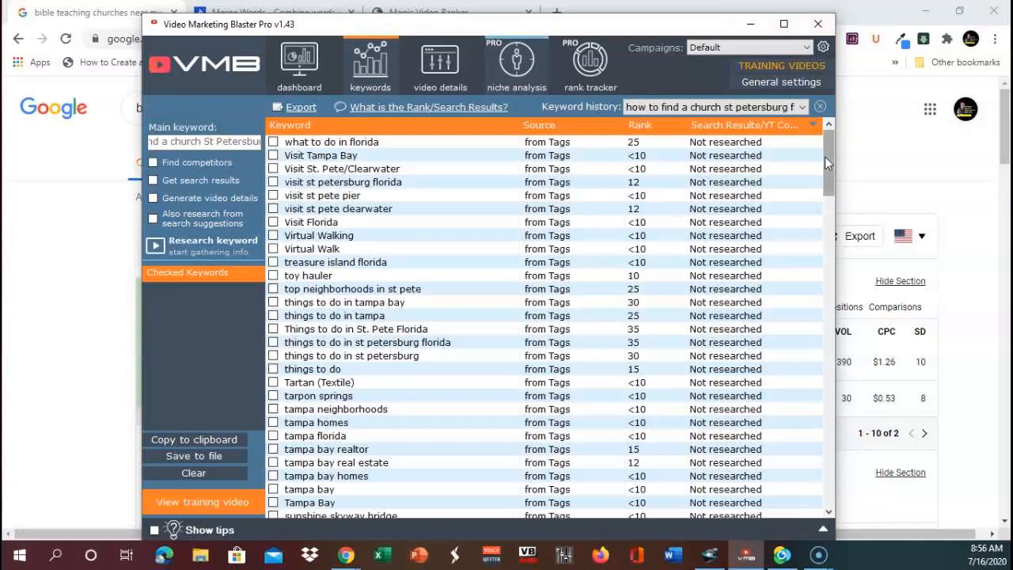
# Examine the new St Petersburg keyword list for church phrases, highlighting the "how to find a church st petersburg florida" suggestions.
pyautogui.moveTo(824, 157); pyautogui.dragTo(815, 401)
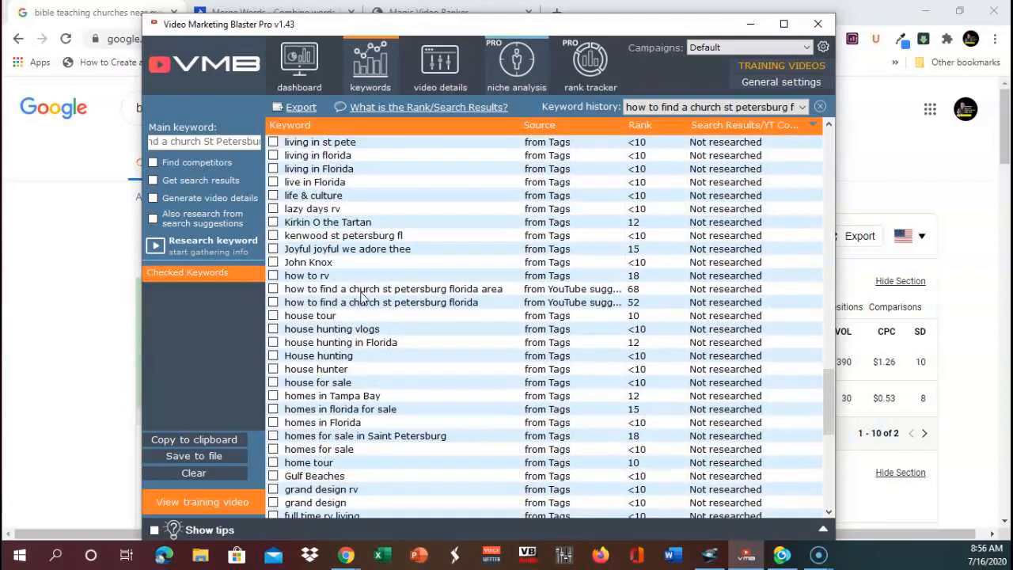
pyautogui.click(414, 304)
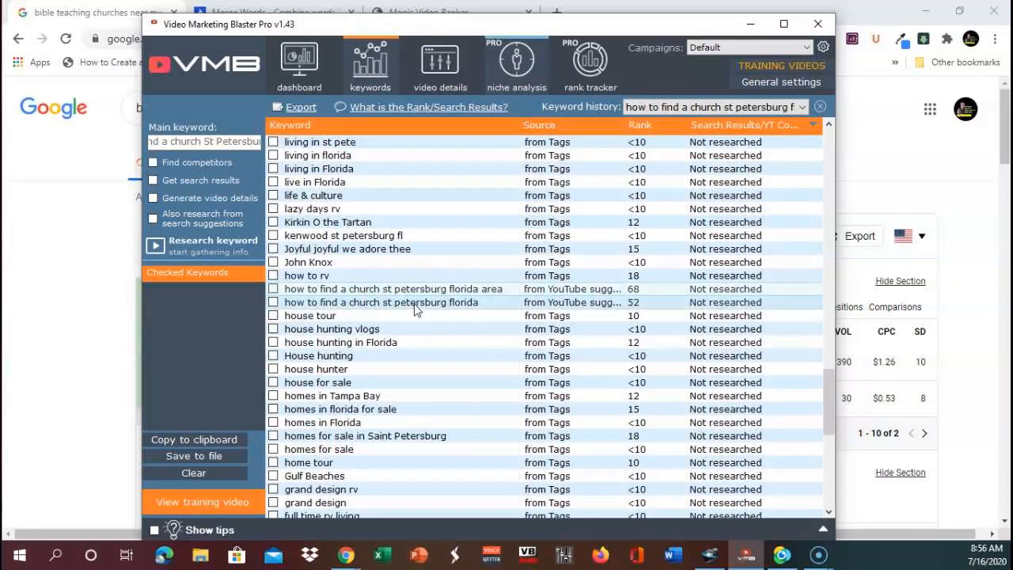
pyautogui.moveTo(828, 401)
pyautogui.mouseDown()
pyautogui.moveTo(825, 471)
pyautogui.moveTo(828, 392)
pyautogui.moveTo(830, 403)
pyautogui.mouseUp()
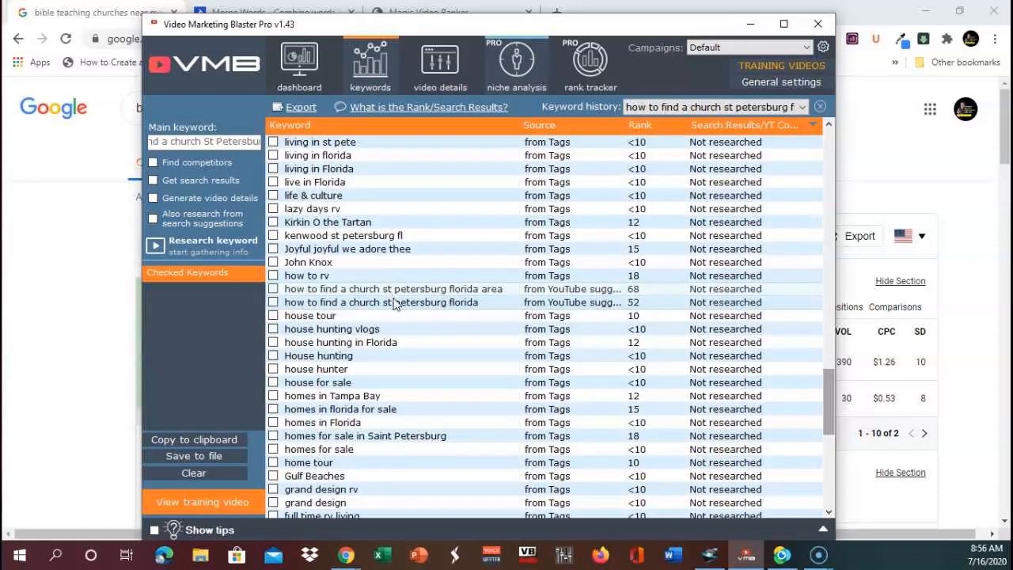
pyautogui.moveTo(822, 411); pyautogui.dragTo(819, 502)
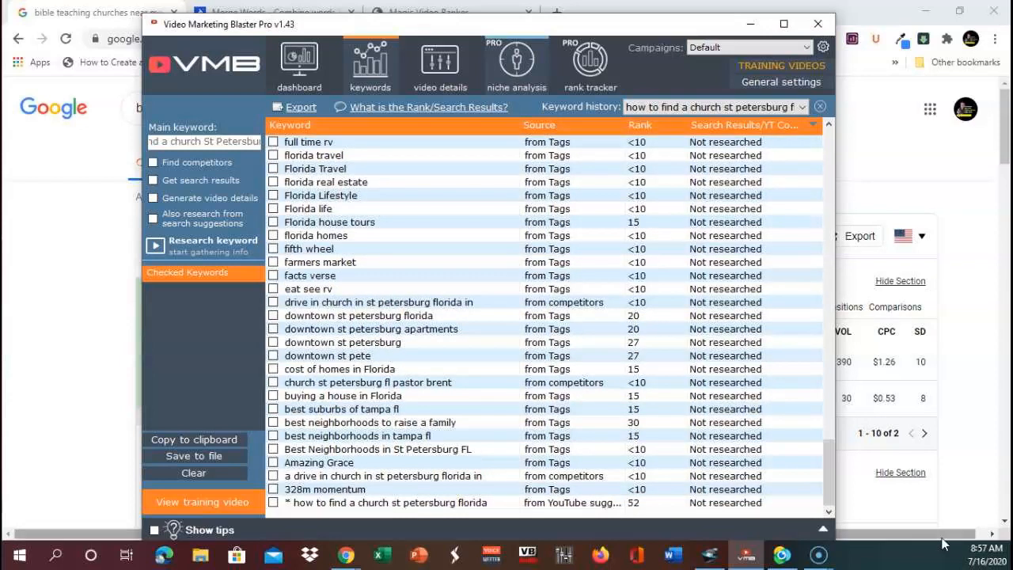
pyautogui.moveTo(836, 487); pyautogui.dragTo(838, 403)
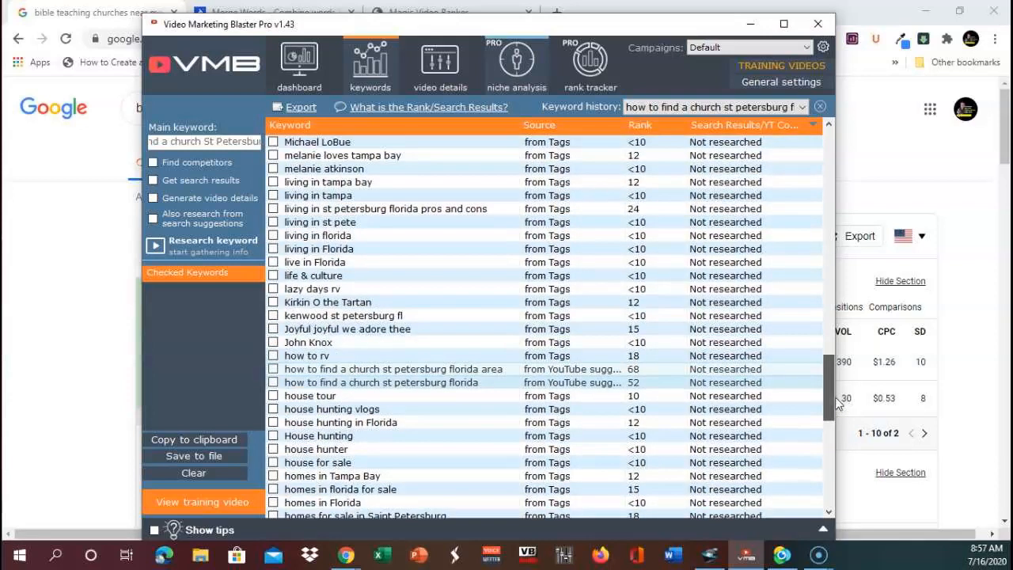
# Get search results for the two highlighted "how to find a church st petersburg florida" suggestions.
pyautogui.rightClick(528, 385)
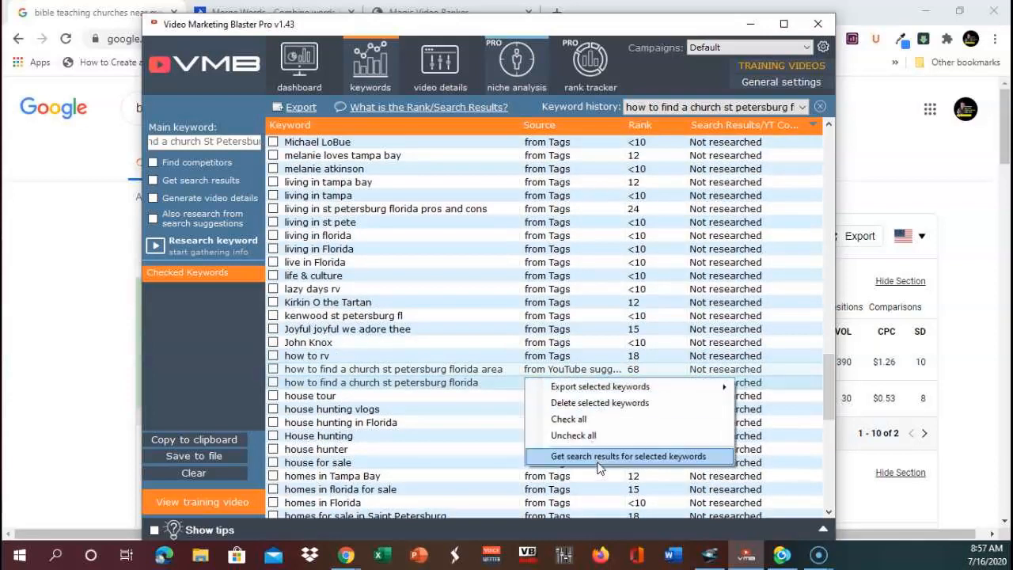
pyautogui.click(599, 457)
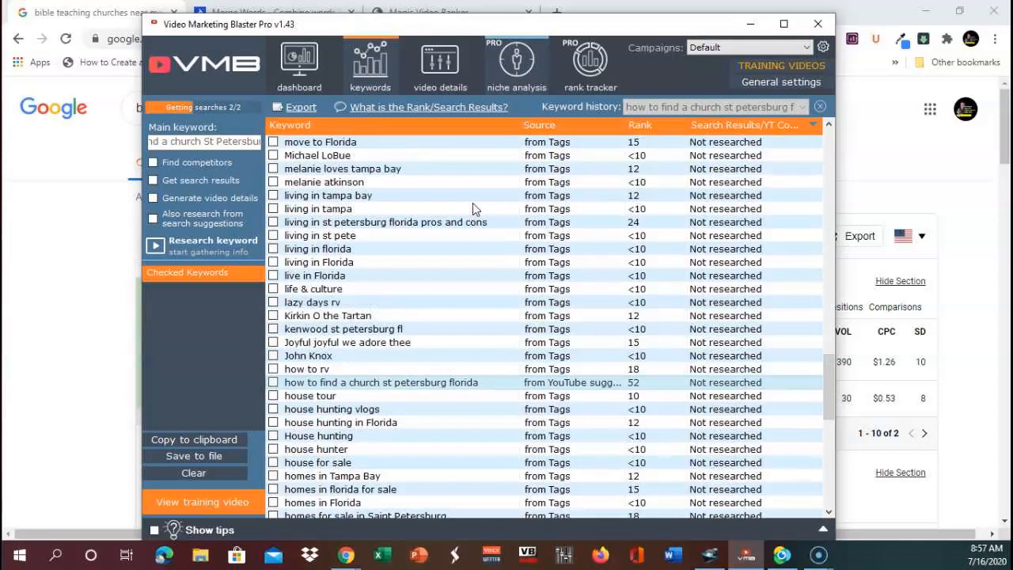
pyautogui.moveTo(826, 403); pyautogui.dragTo(807, 148)
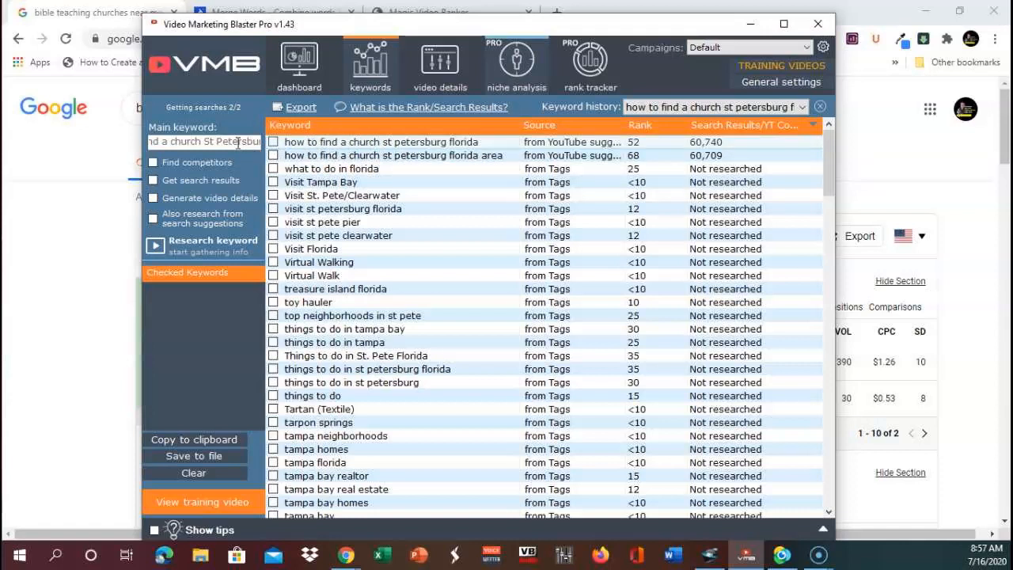
# Check both researched "how to find a church st petersburg florida" keywords and copy them to the clipboard.
pyautogui.click(273, 141)
pyautogui.click(273, 155)
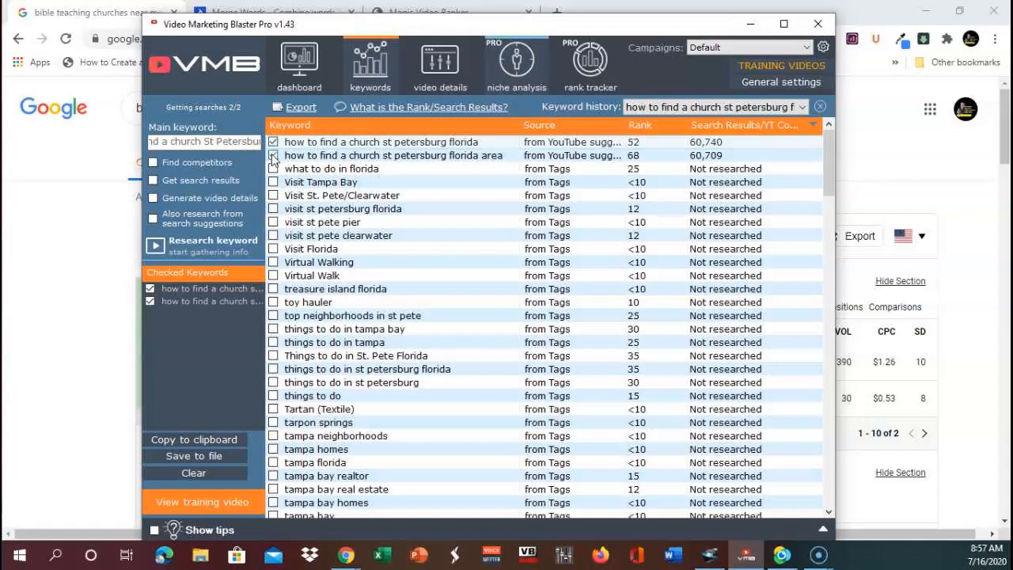
pyautogui.click(194, 437)
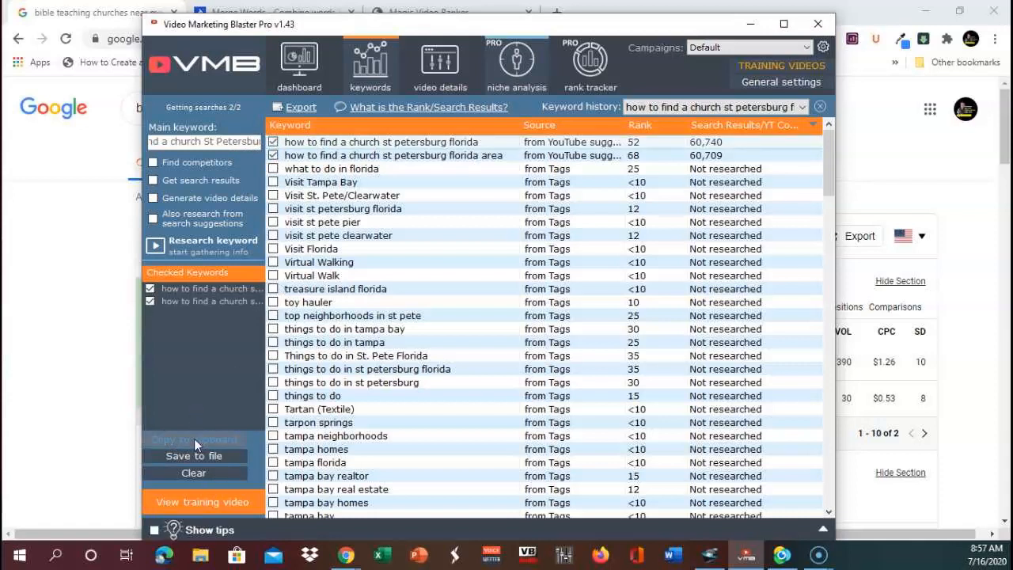
# Switch to Magic Video Ranker in the browser and replace the Tampa keywords with the copied St Petersburg phrases.
pyautogui.click(425, 9)
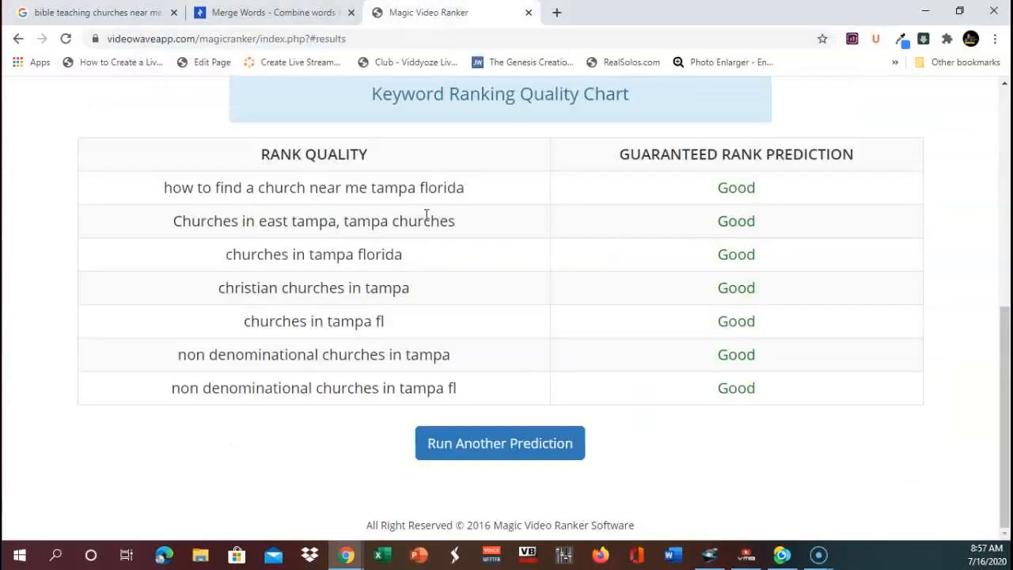
pyautogui.scroll(6, 561, 235)
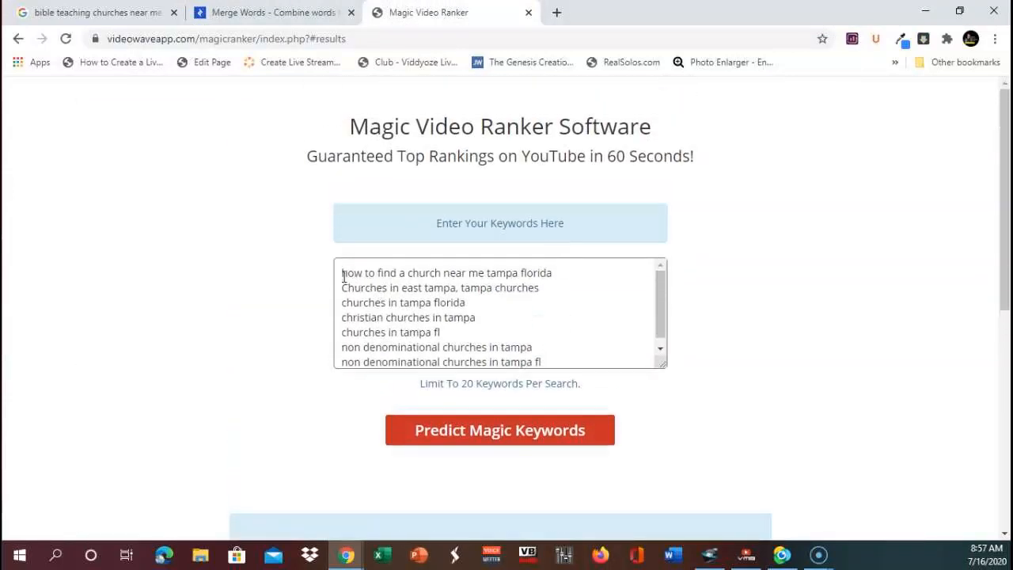
pyautogui.moveTo(341, 273); pyautogui.dragTo(837, 498)
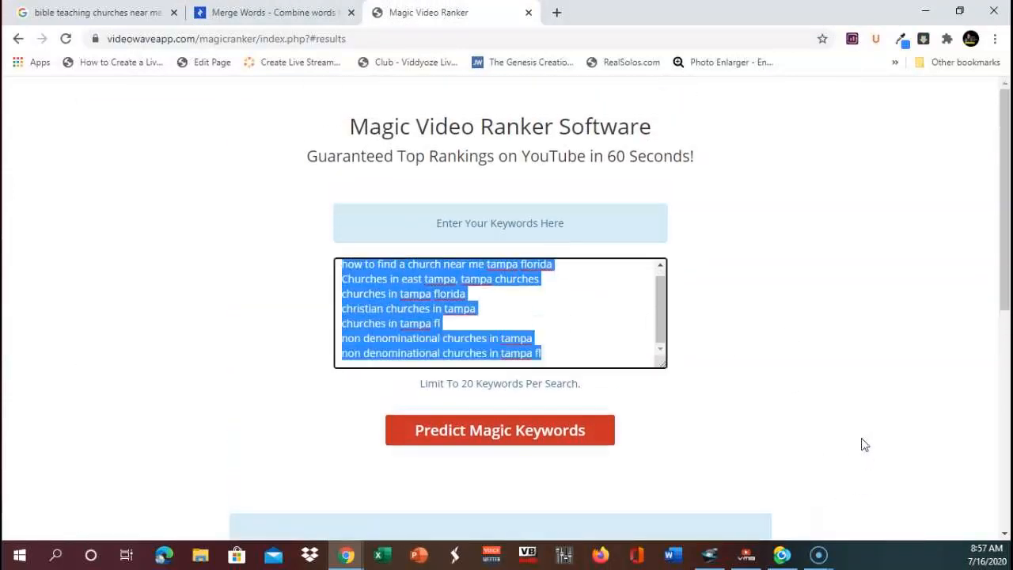
pyautogui.write('how to find a church st petersburg florida, how to find a church st petersburg florida area')
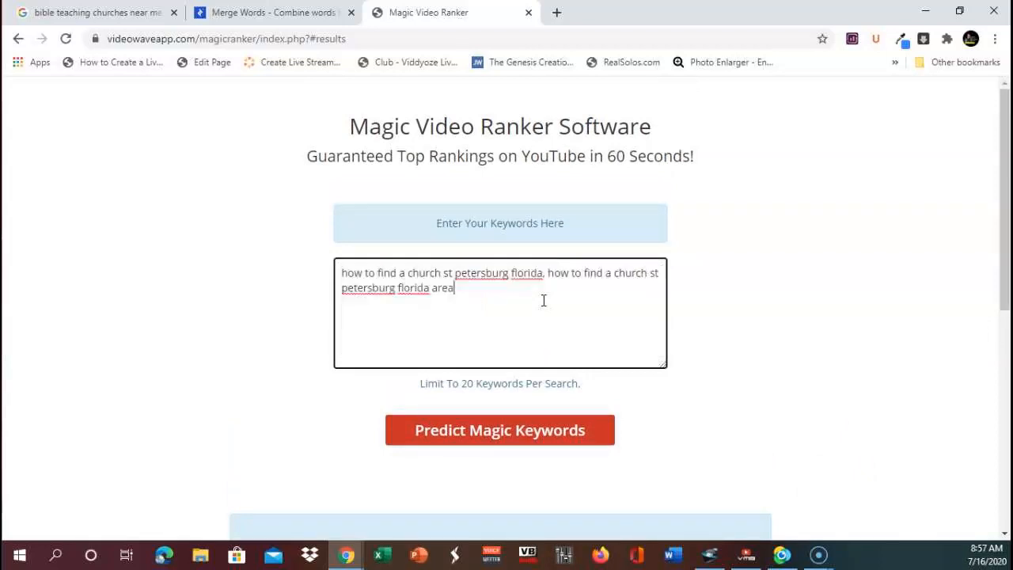
# Put each St Petersburg phrase on its own line without the comma and run the ranking prediction.
pyautogui.click(549, 273)
pyautogui.press('Return')
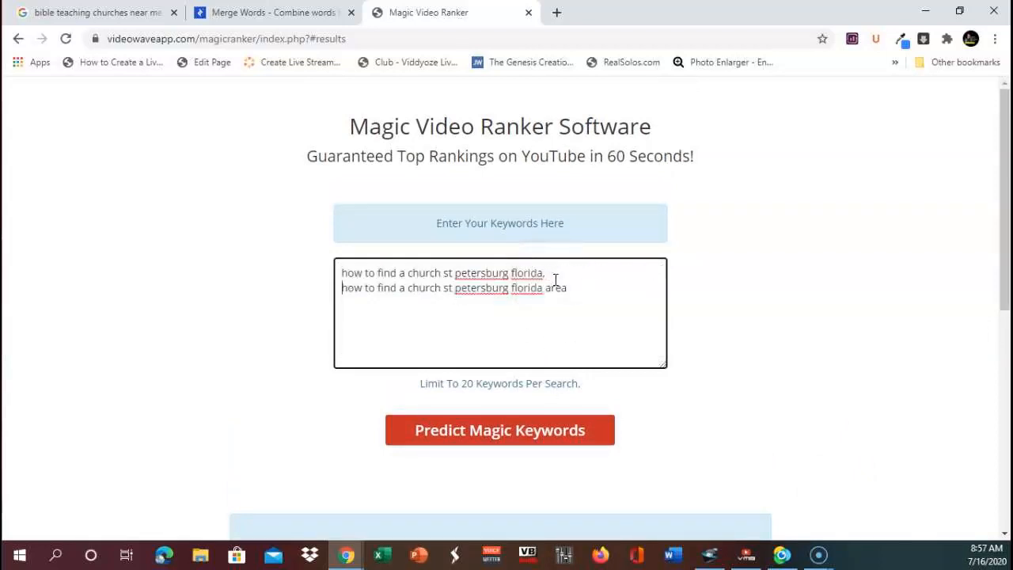
pyautogui.click(560, 268)
pyautogui.click(514, 431)
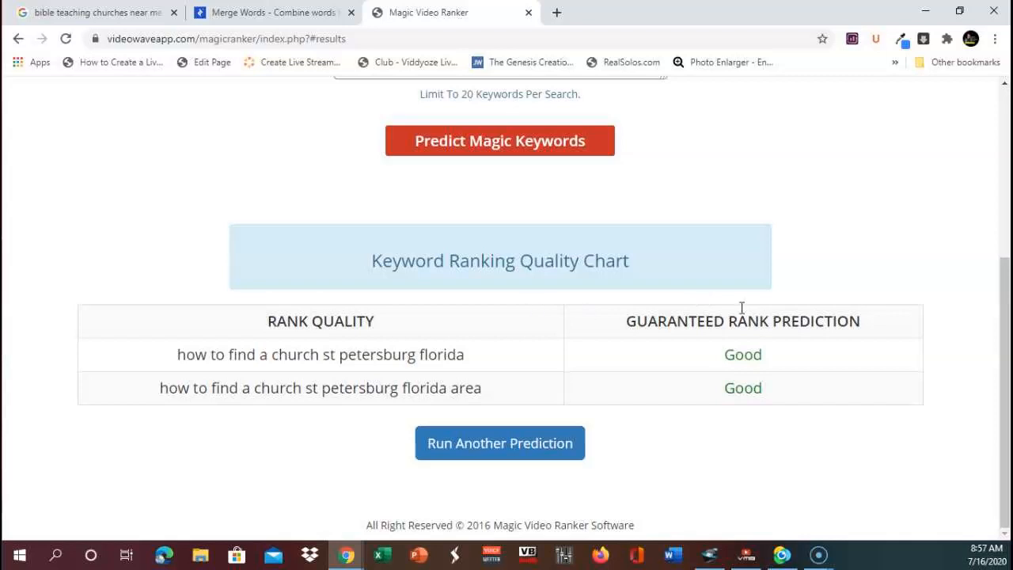
# Return to Video Marketing Blaster and remove "How to" from the beginning of the main keyword.
pyautogui.click(293, 13)
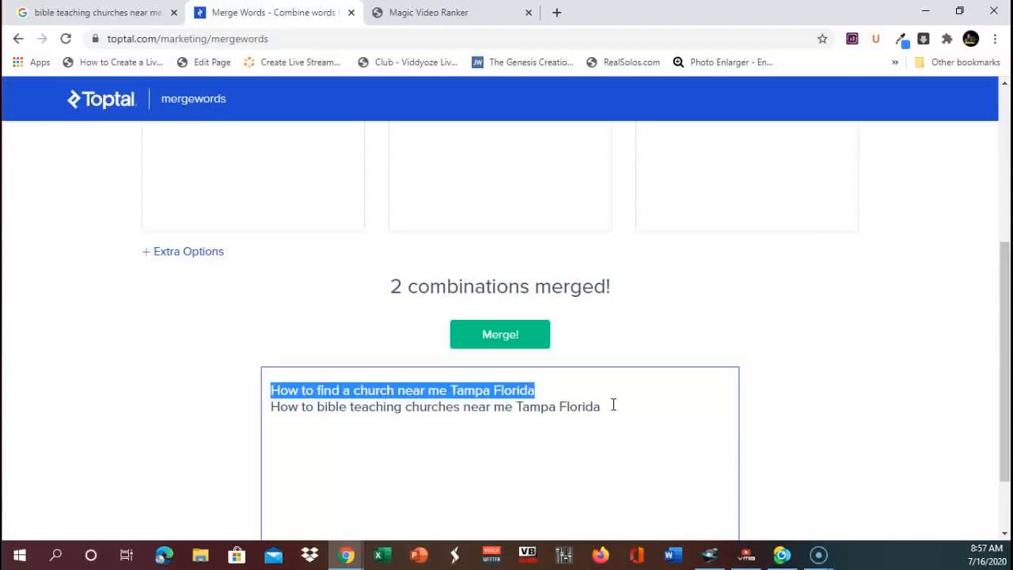
pyautogui.click(64, 12)
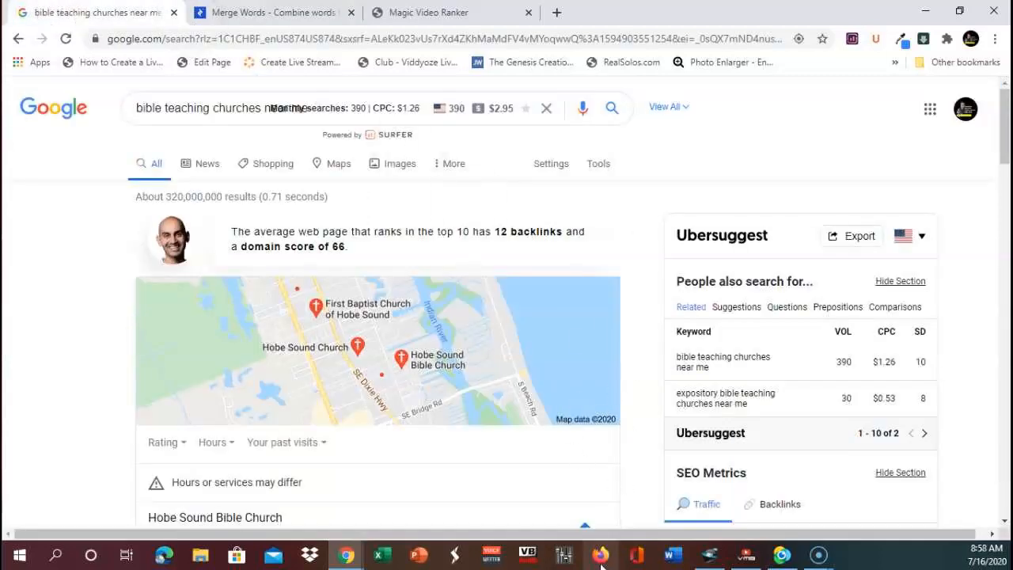
pyautogui.click(745, 554)
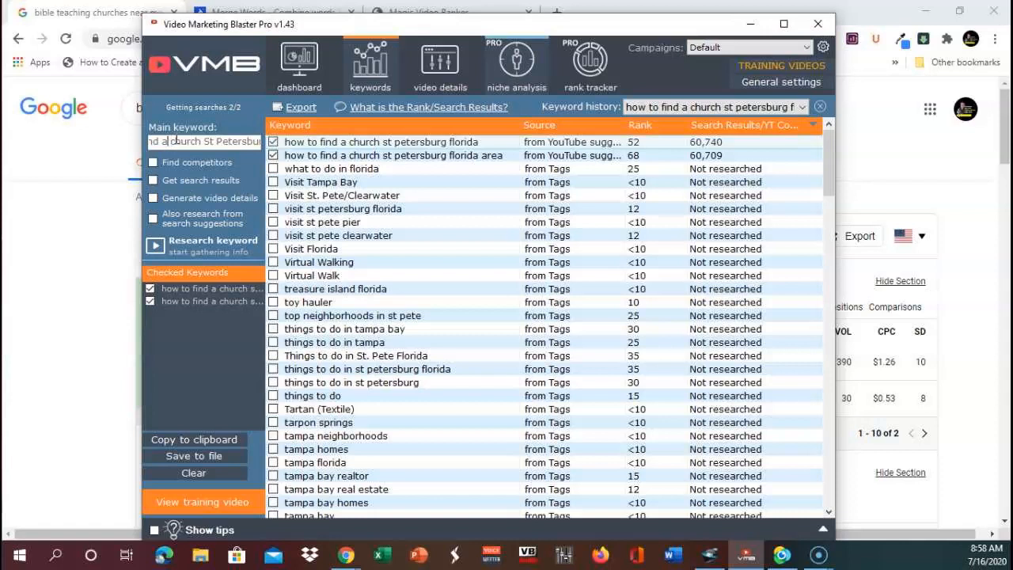
pyautogui.press('Left')
pyautogui.press('Left')
pyautogui.press('Left')
pyautogui.press('Left')
pyautogui.press('Left')
pyautogui.press('Left')
pyautogui.press('Left')
pyautogui.press('Left')
pyautogui.press('Left')
pyautogui.press('Left')
pyautogui.press('Left')
pyautogui.press('Left')
pyautogui.press('Left')
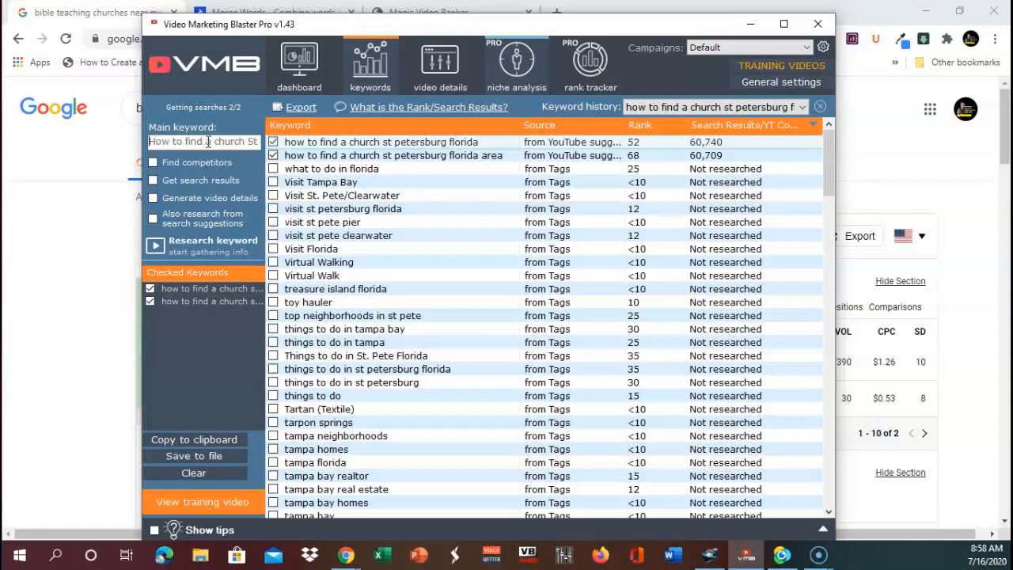
pyautogui.moveTo(185, 143); pyautogui.dragTo(149, 142)
pyautogui.press('BackSpace')
# Replace "St Petersburg Florida" with "Port St Lucie Fl" in the main keyword and research the phrase.
pyautogui.moveTo(212, 141); pyautogui.dragTo(283, 143)
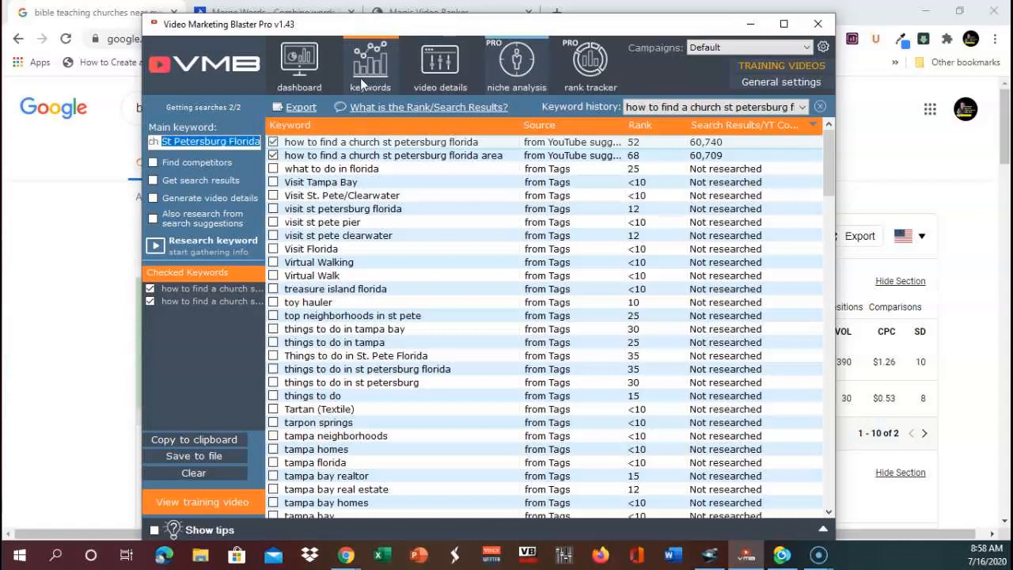
pyautogui.write('Por')
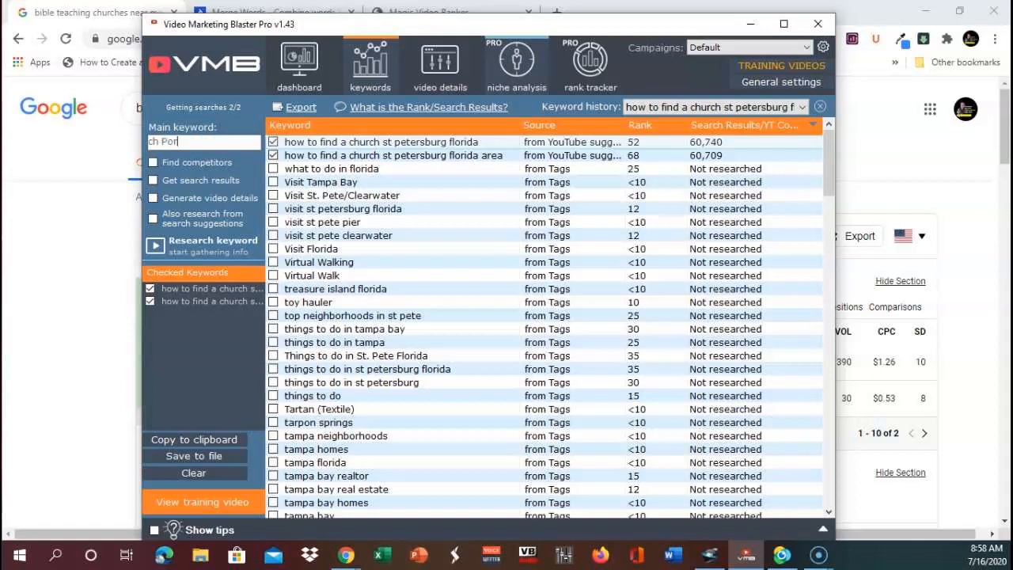
pyautogui.write('t St Lucie Fl')
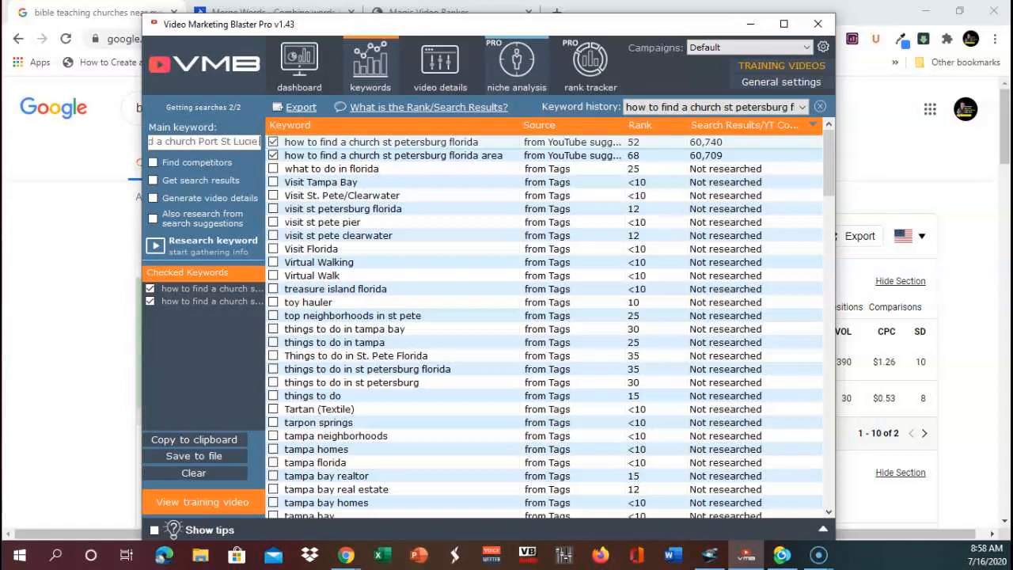
pyautogui.click(214, 247)
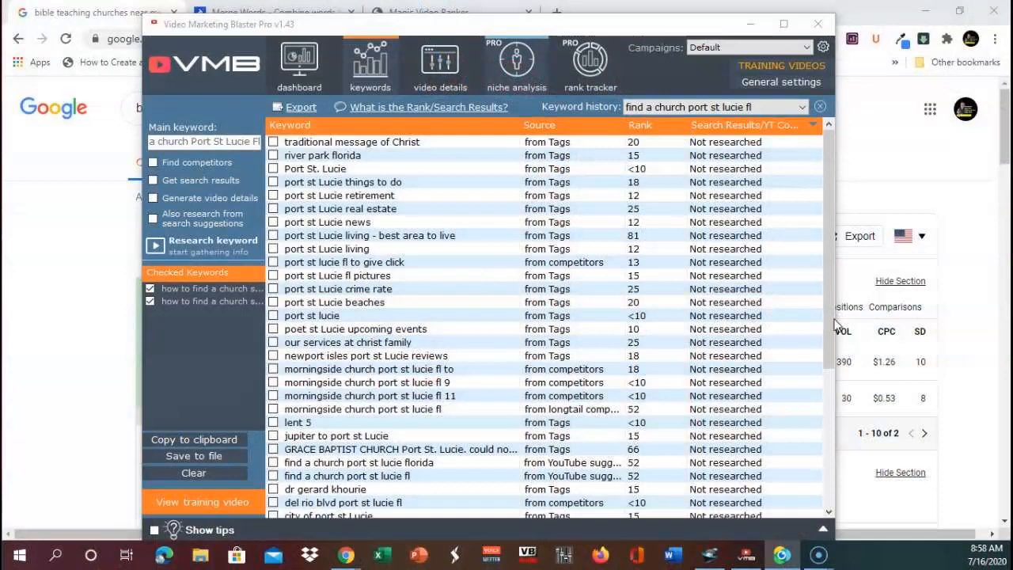
# Select the relevant Port St Lucie church keywords, including the two "find a church" suggestions and "baptist church port st lucie", and get their search results.
pyautogui.moveTo(833, 215); pyautogui.dragTo(823, 397)
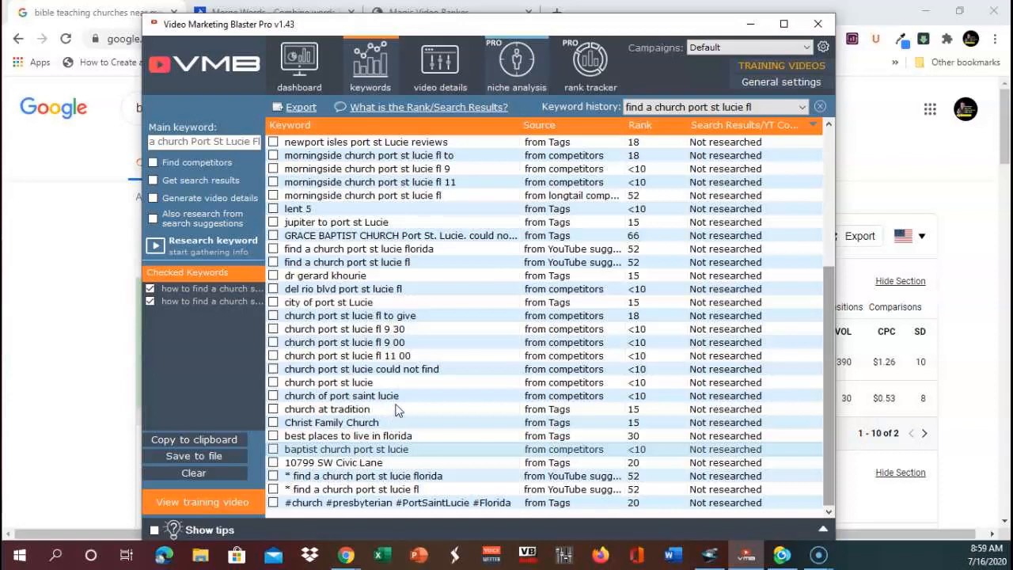
pyautogui.scroll(3, 409, 252)
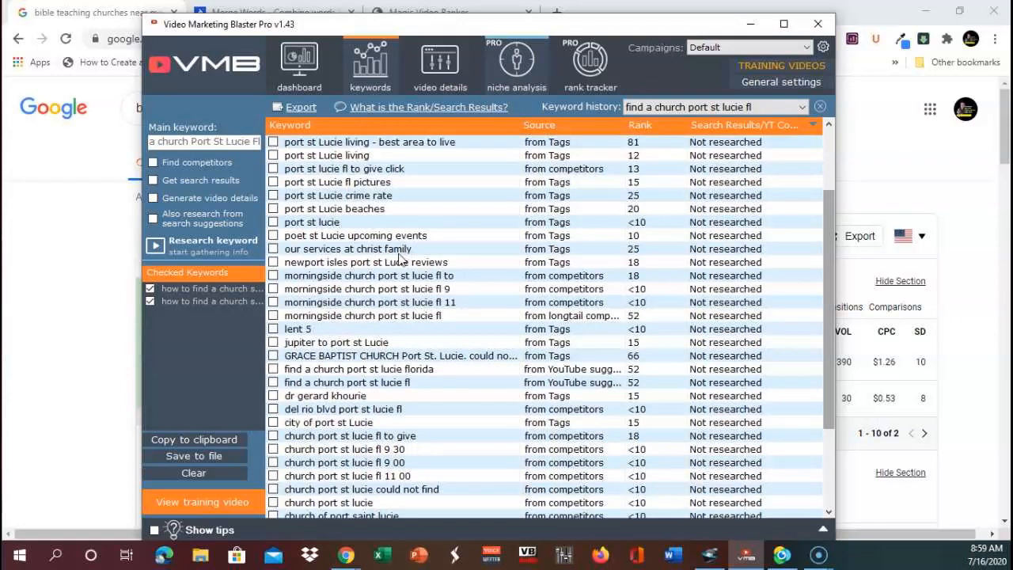
pyautogui.scroll(1, 393, 237)
pyautogui.scroll(1, 393, 238)
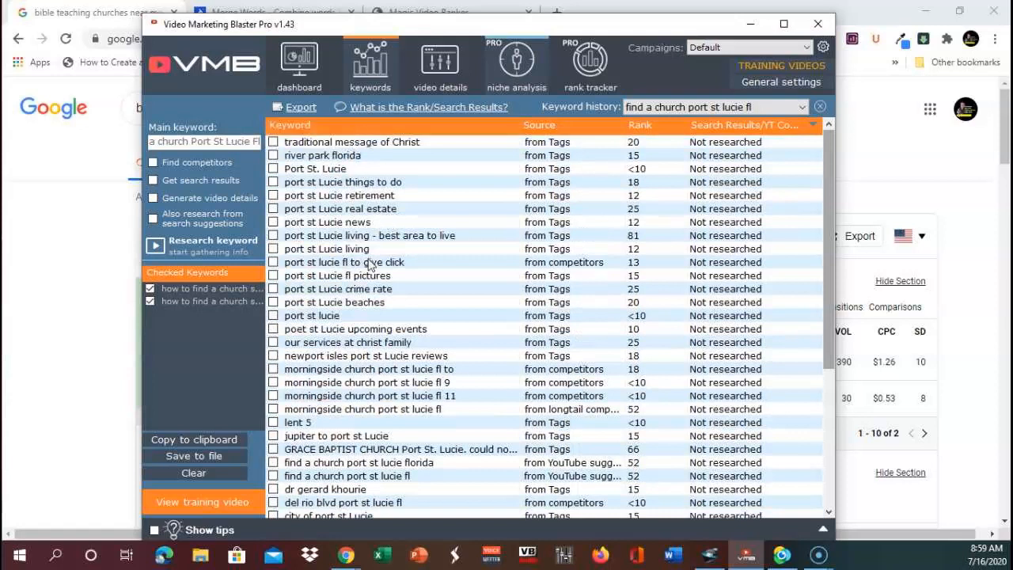
pyautogui.scroll(-2, 395, 374)
pyautogui.scroll(-1, 388, 356)
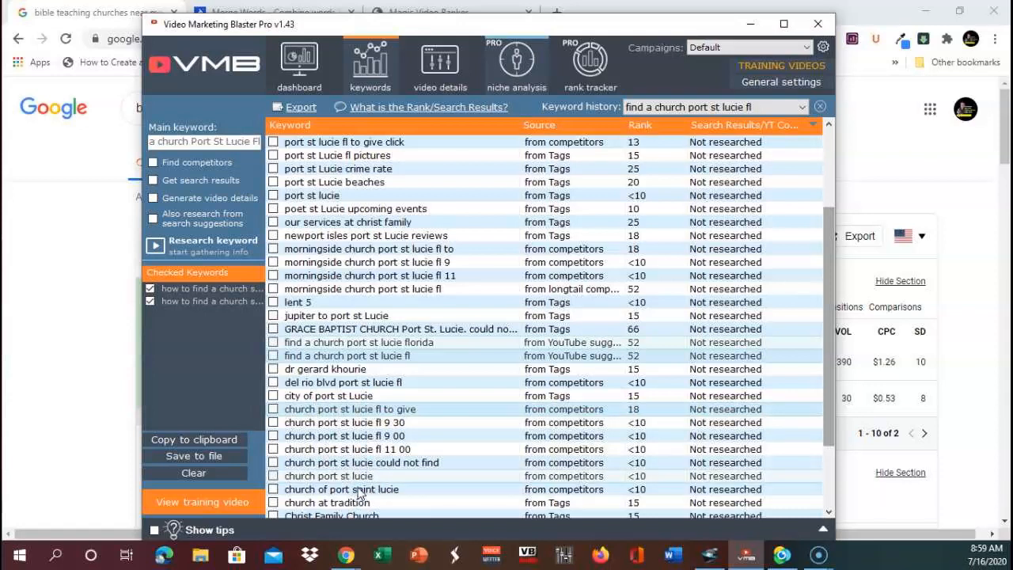
pyautogui.scroll(-3, 429, 449)
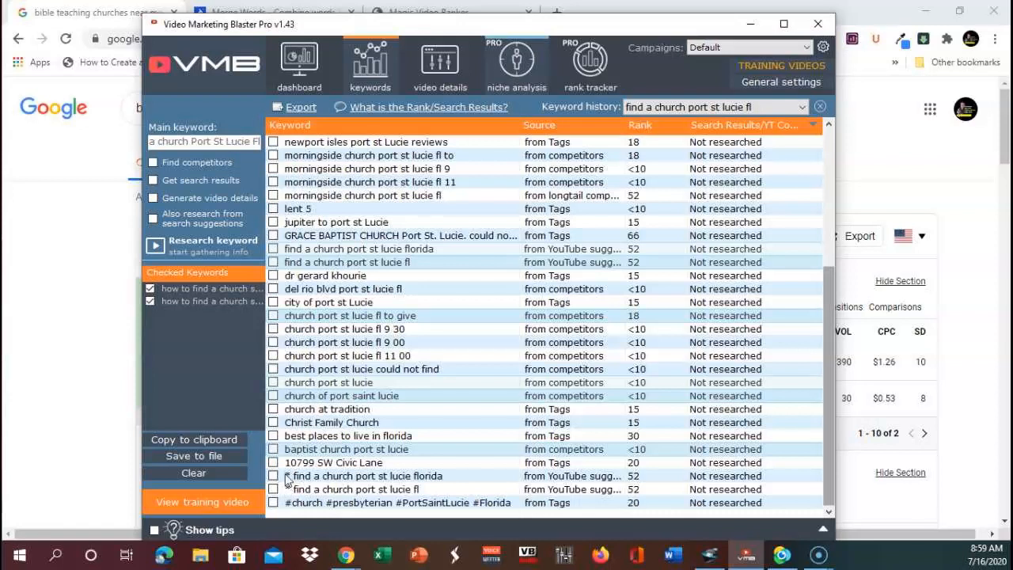
pyautogui.rightClick(324, 452)
pyautogui.click(395, 532)
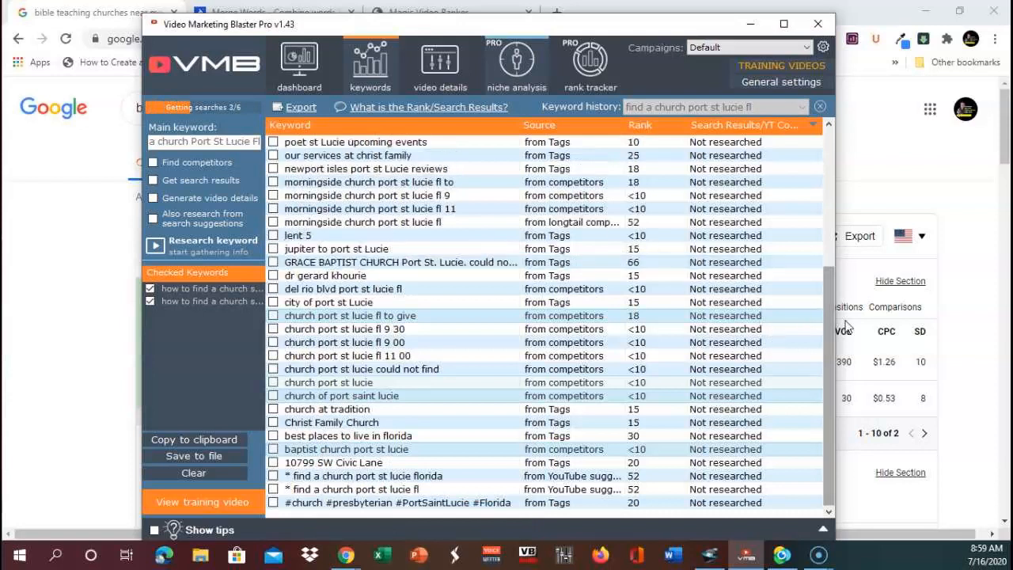
pyautogui.moveTo(827, 333); pyautogui.dragTo(826, 159)
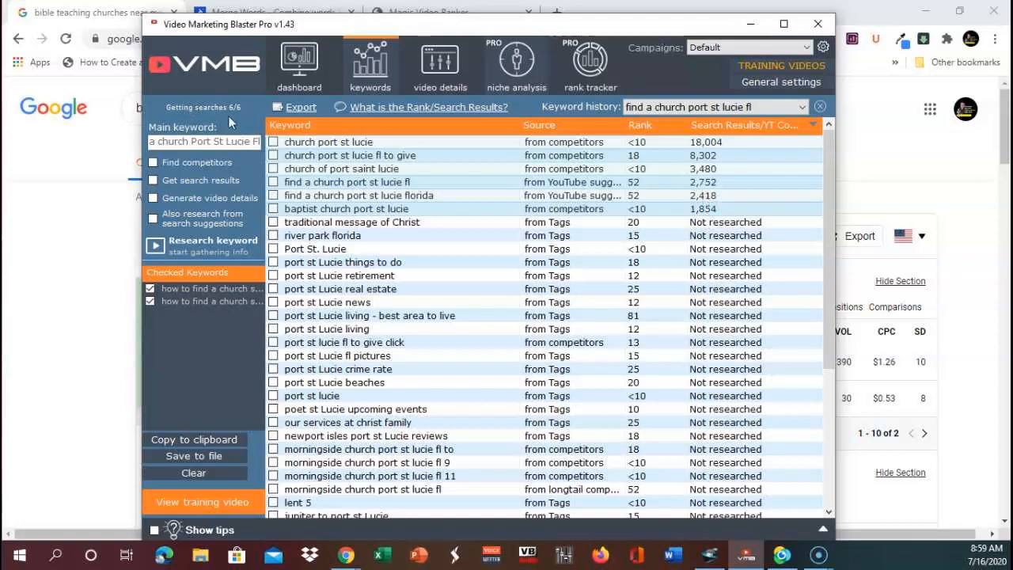
# Clear the old checked keywords, check the six researched Port St Lucie church keywords, and copy them to the clipboard.
pyautogui.click(194, 472)
pyautogui.click(273, 142)
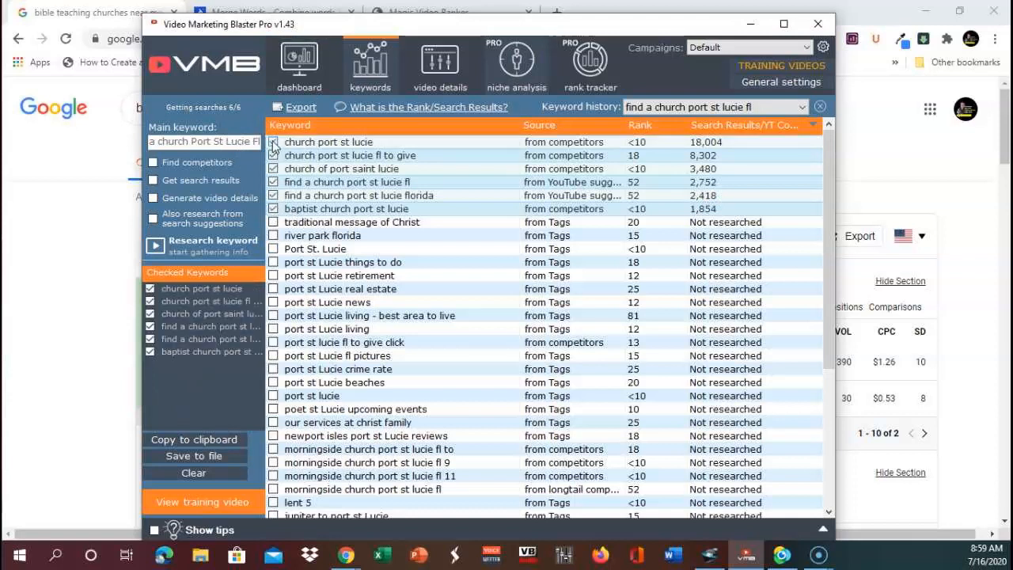
pyautogui.click(202, 442)
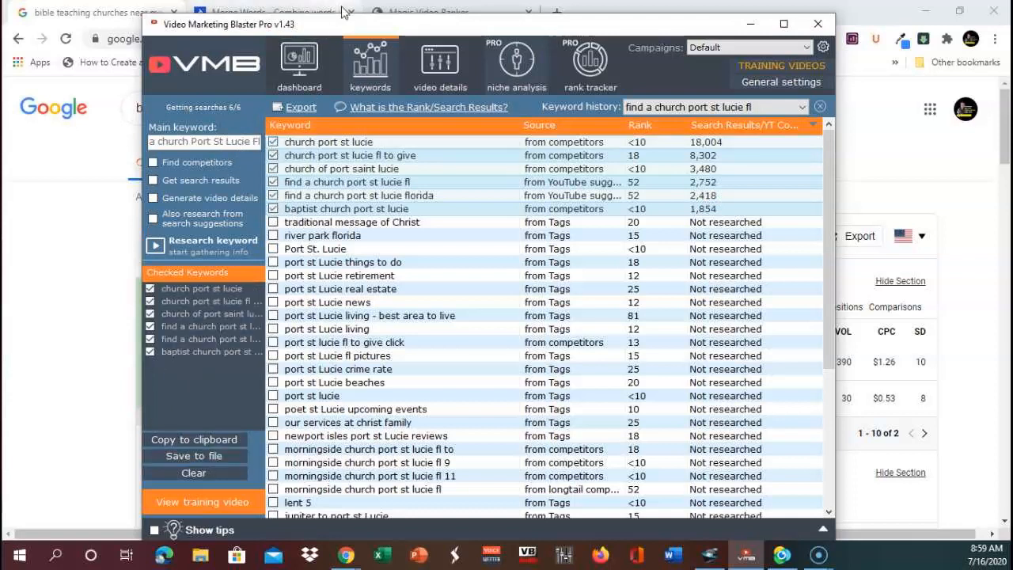
# In the browser's mergewords page, delete "Tampa Florida" and replace the "near me" church phrases with the copied Port St Lucie keywords.
pyautogui.click(443, 11)
pyautogui.click(278, 11)
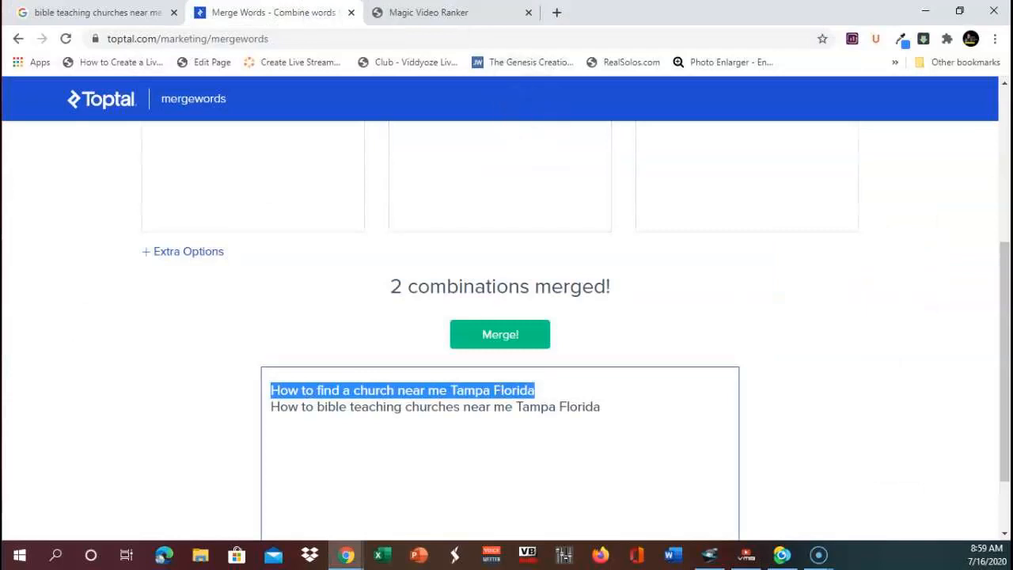
pyautogui.scroll(4, 629, 379)
pyautogui.click(560, 427)
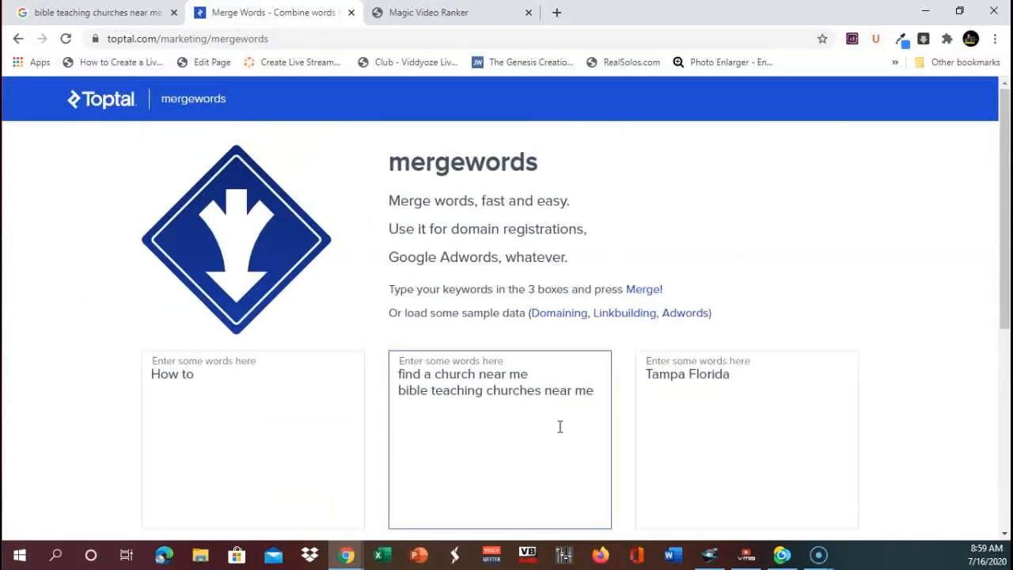
pyautogui.moveTo(594, 386); pyautogui.dragTo(337, 350)
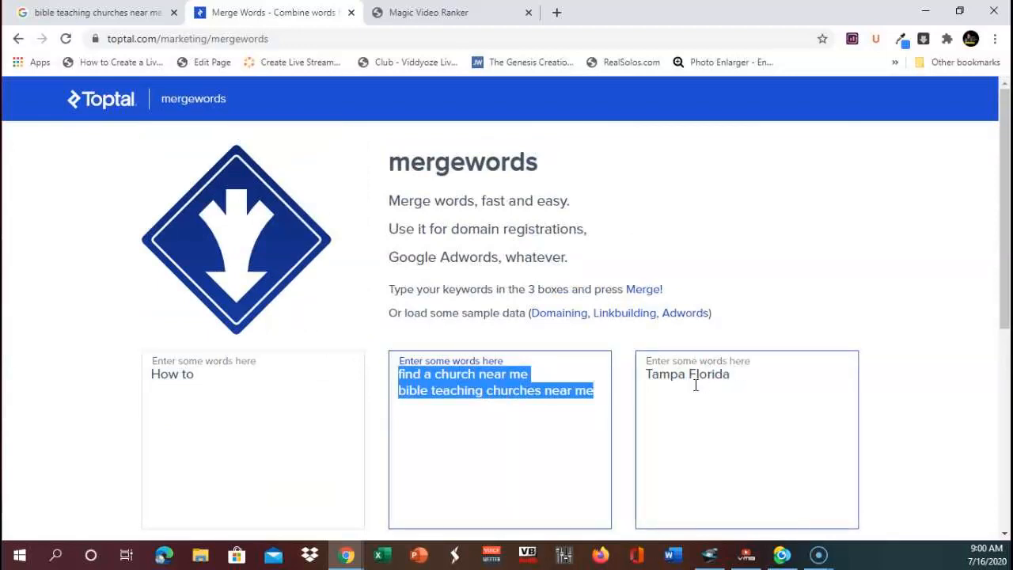
pyautogui.moveTo(741, 377); pyautogui.dragTo(543, 344)
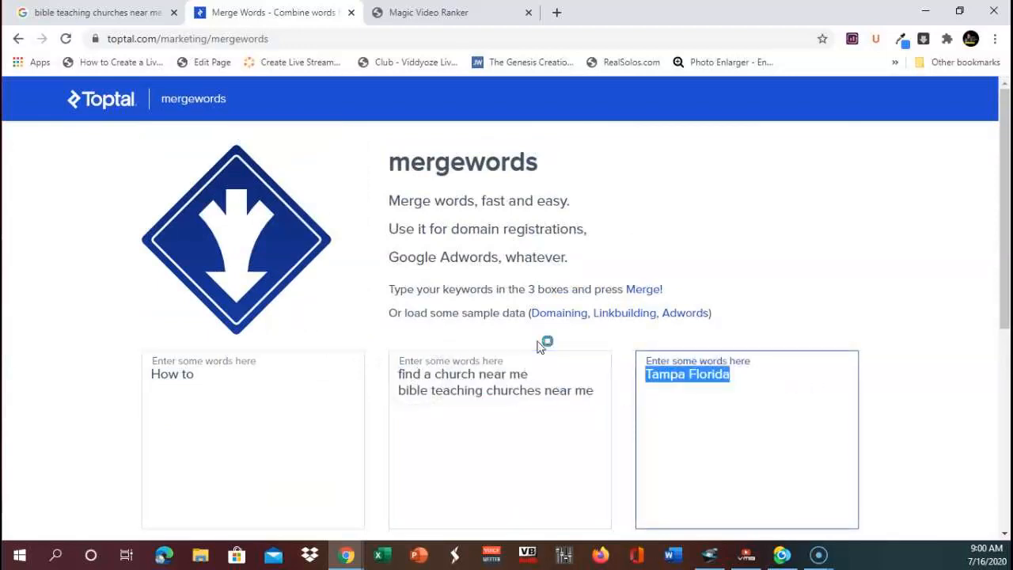
pyautogui.press('BackSpace')
pyautogui.moveTo(610, 389); pyautogui.dragTo(257, 376)
pyautogui.hotkey('ctrl', 'v')
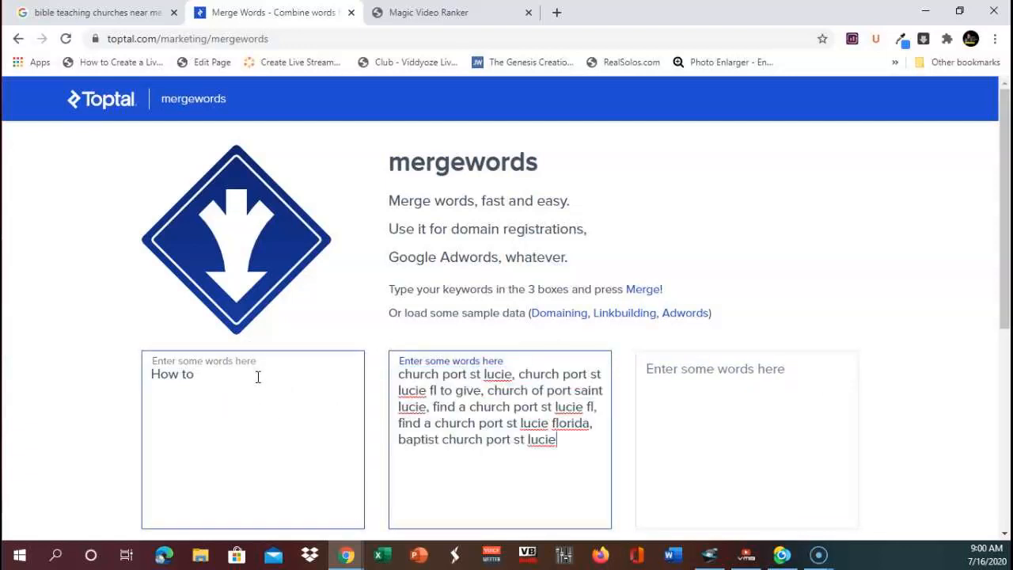
# Split the comma-separated Port St Lucie keywords in the middle word box so that each phrase sits on its own line.
pyautogui.click(515, 375)
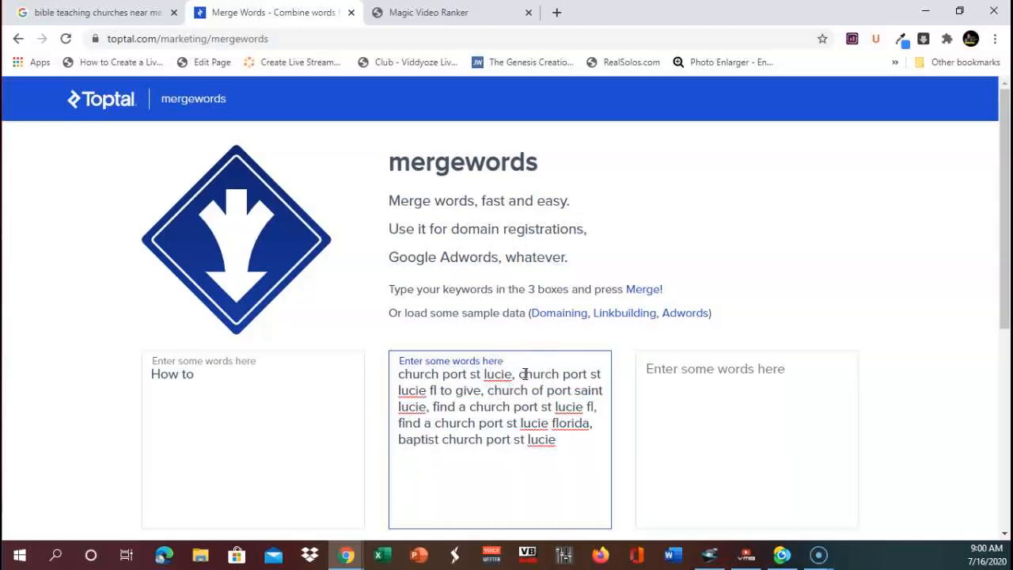
pyautogui.press('Return')
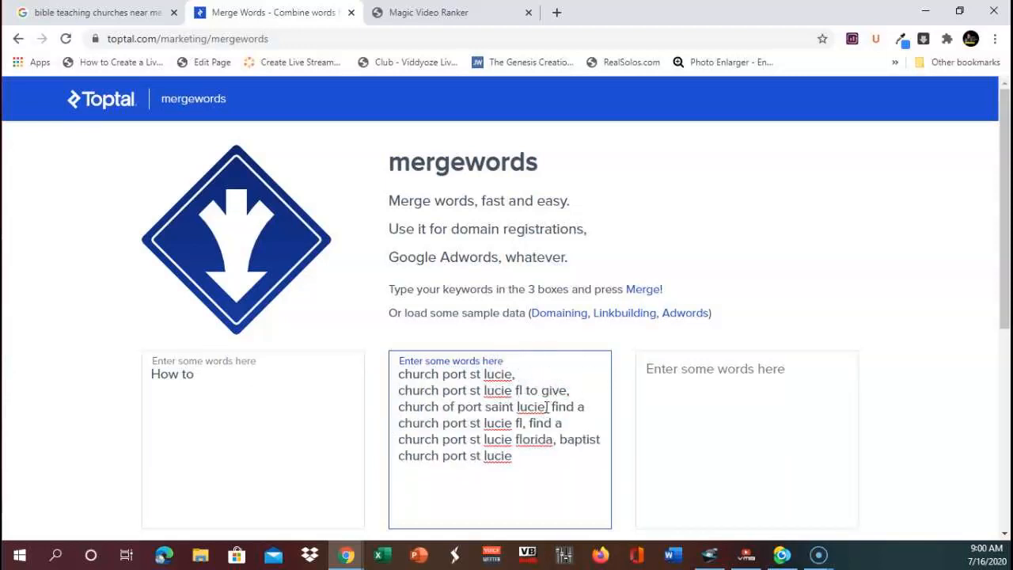
pyautogui.click(549, 407)
pyautogui.press('Return')
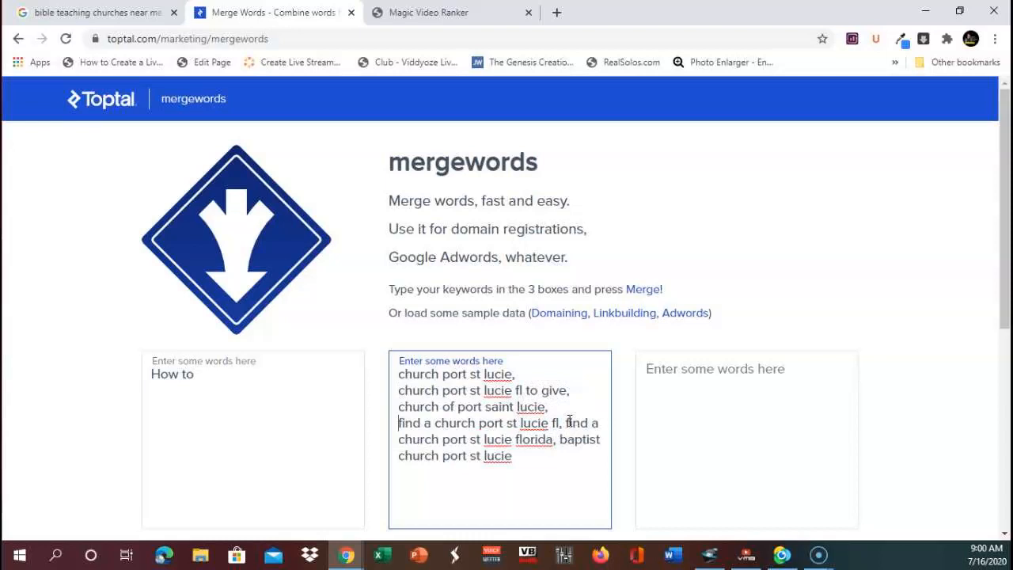
pyautogui.click(566, 423)
pyautogui.press('Return')
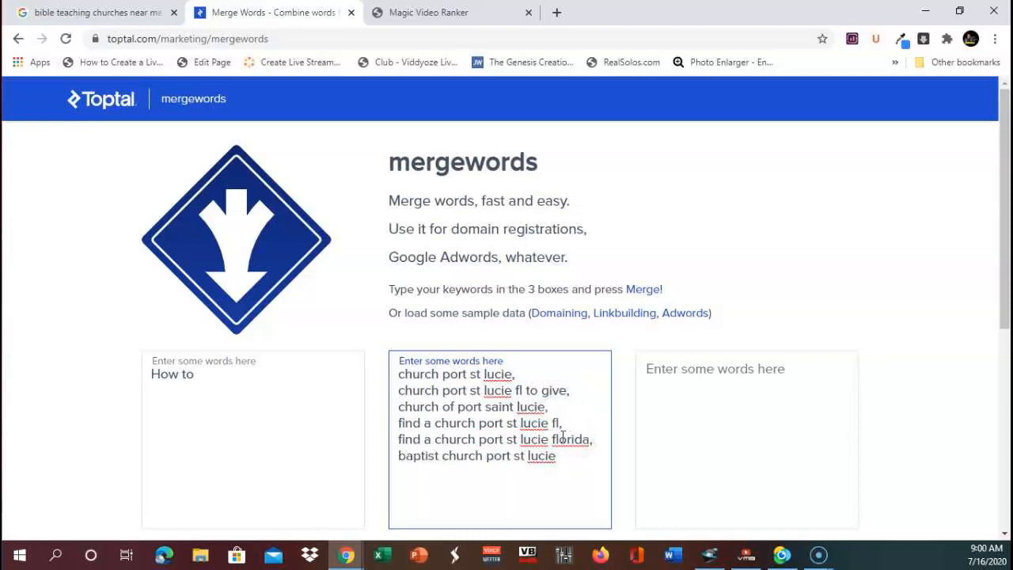
pyautogui.click(599, 439)
pyautogui.press('Delete')
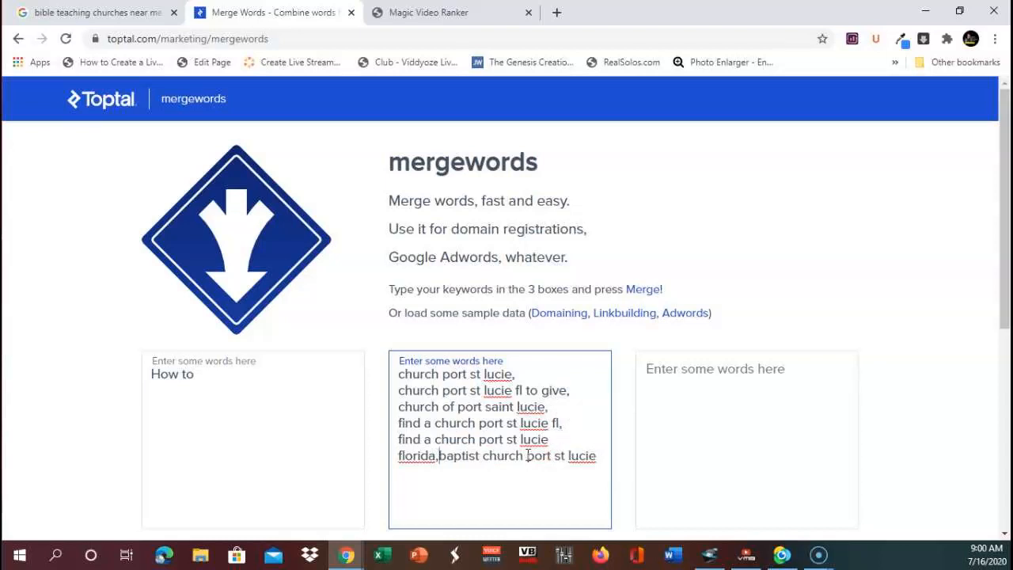
pyautogui.press('Return')
# Remove the trailing commas from the Port St Lucie keyword lines, keeping one phrase per line.
pyautogui.click(599, 436)
pyautogui.press('BackSpace')
pyautogui.click(579, 422)
pyautogui.click(546, 407)
pyautogui.press('BackSpace')
pyautogui.click(575, 388)
pyautogui.press('Delete')
pyautogui.press('BackSpace')
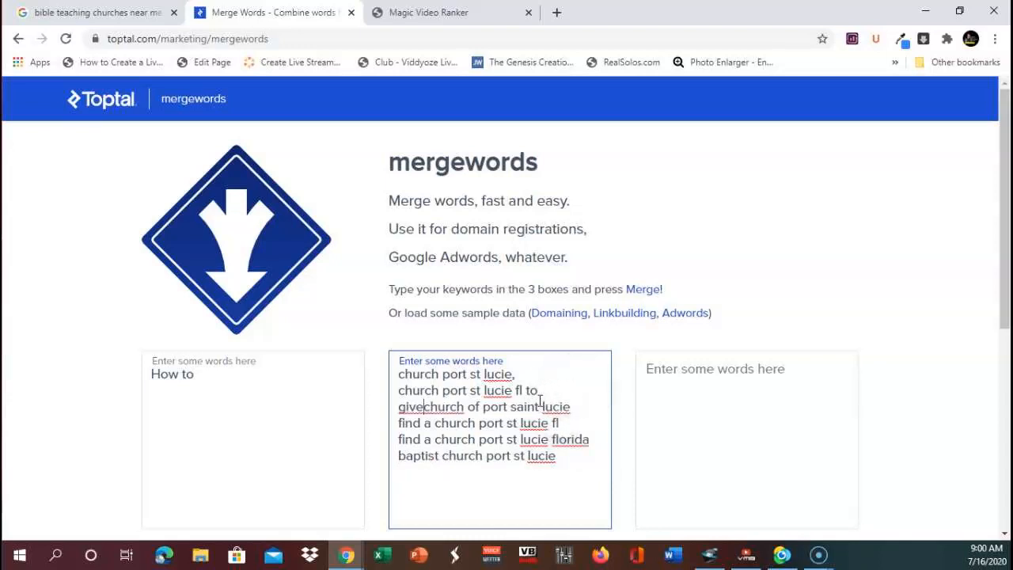
pyautogui.press('Return')
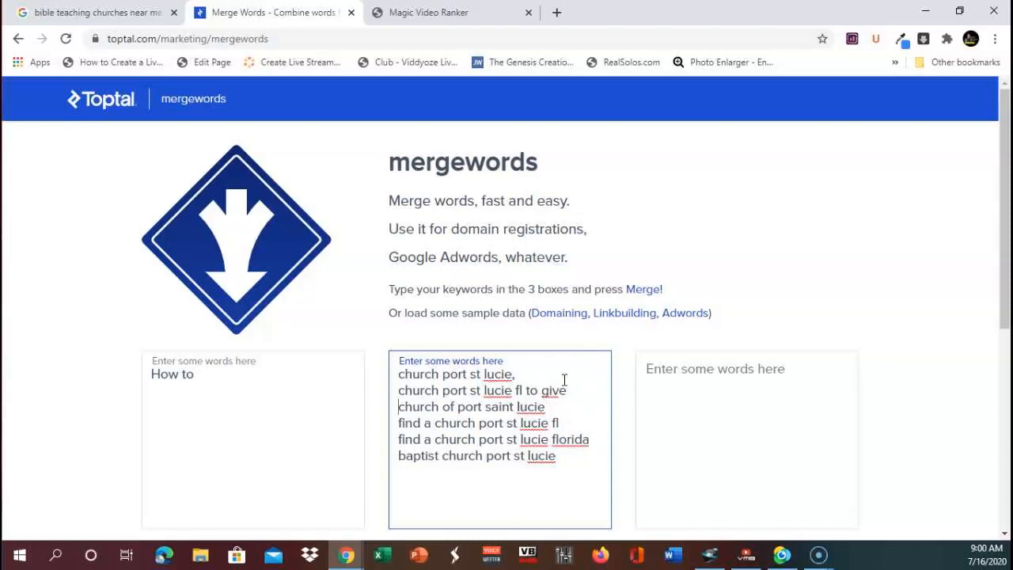
pyautogui.click(531, 373)
# Change the prefix phrase in the first word box to "How to find" and leave the third word box empty.
pyautogui.click(756, 379)
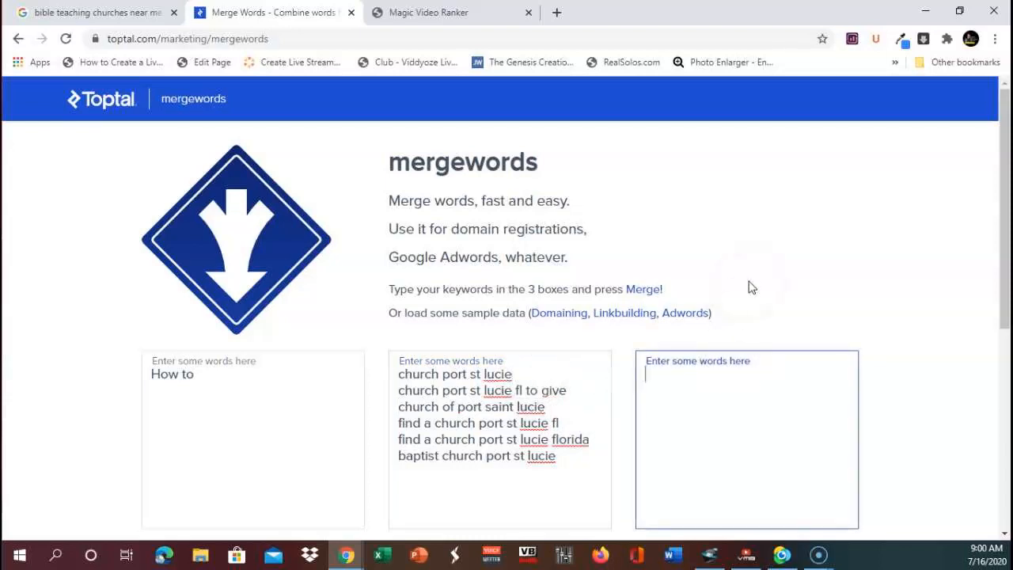
pyautogui.scroll(-2, 493, 334)
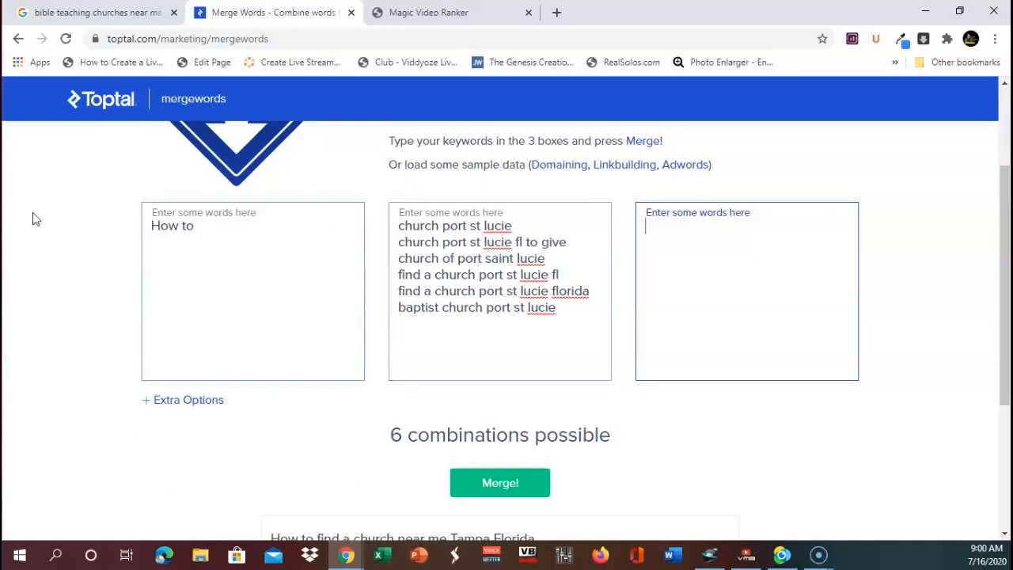
pyautogui.click(306, 221)
pyautogui.write('How to find')
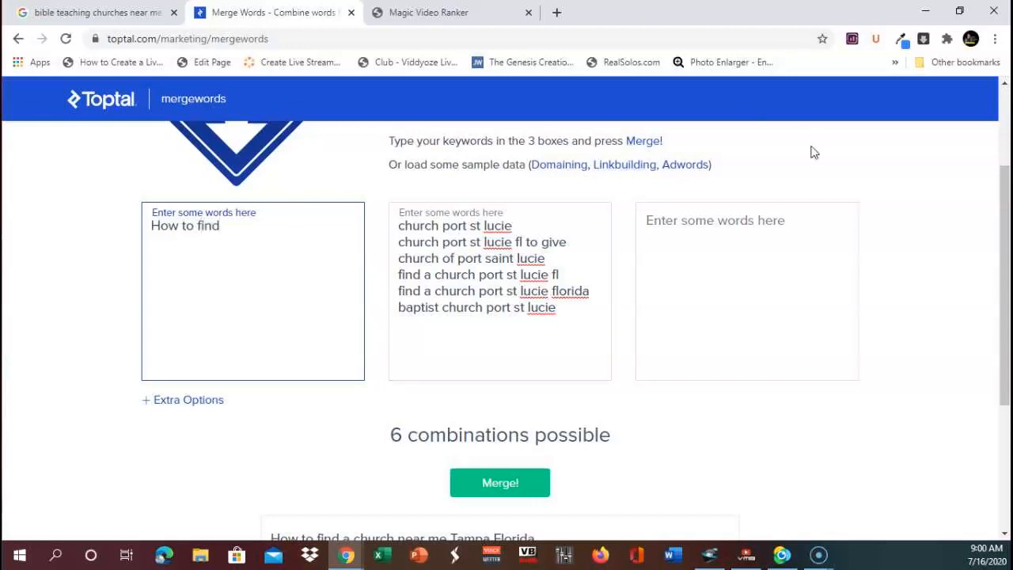
pyautogui.click(747, 225)
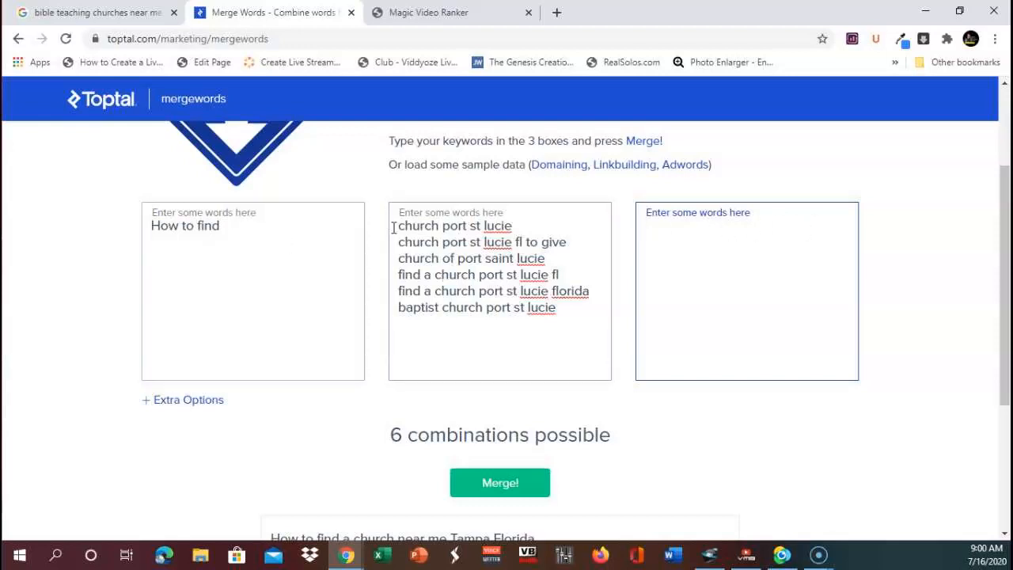
# Merge the "How to find" prefix with the Port St Lucie keywords and copy all the merged phrases.
pyautogui.scroll(-1, 913, 211)
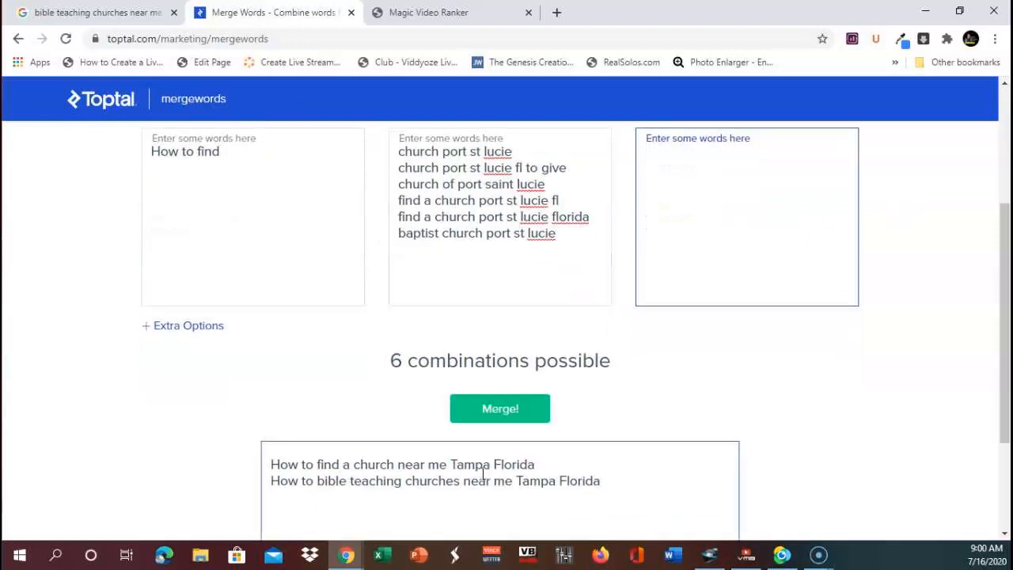
pyautogui.click(511, 411)
pyautogui.scroll(-2, 894, 360)
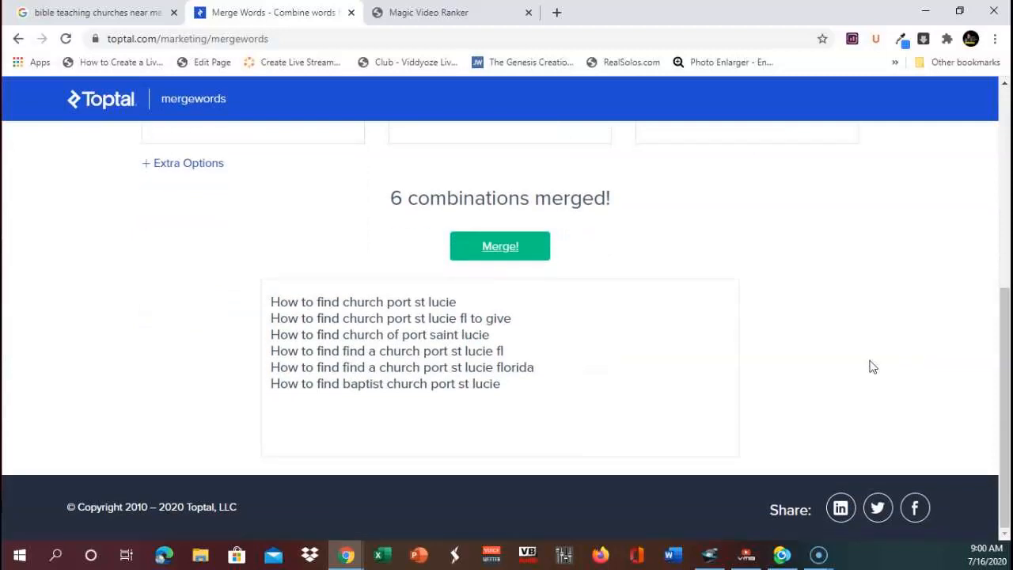
pyautogui.moveTo(533, 393); pyautogui.dragTo(106, 285)
pyautogui.hotkey('ctrl', 'c')
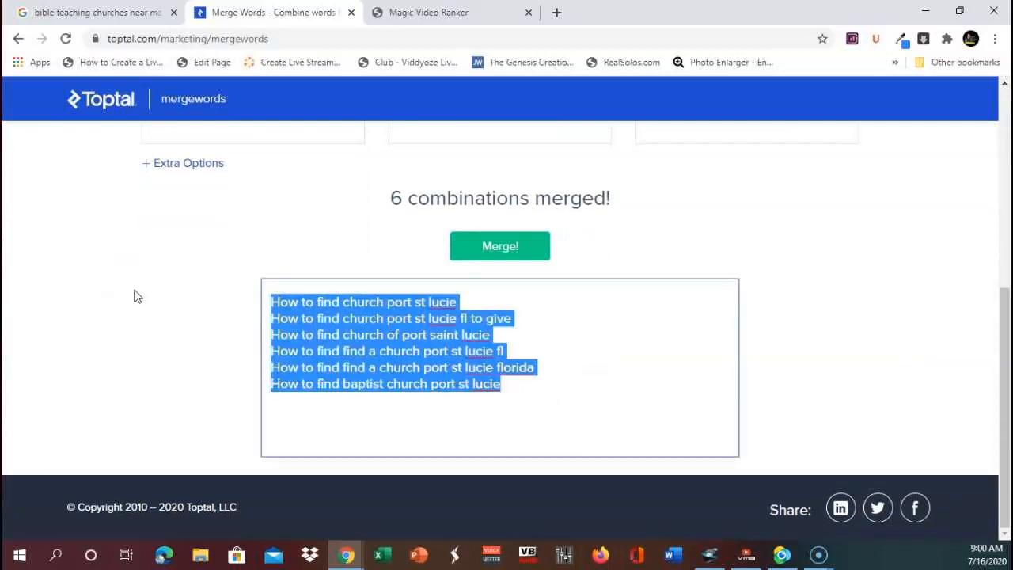
# In Magic Video Ranker, replace the St Petersburg keywords with the copied "How to find" Port St Lucie phrases and predict their rankings.
pyautogui.click(496, 11)
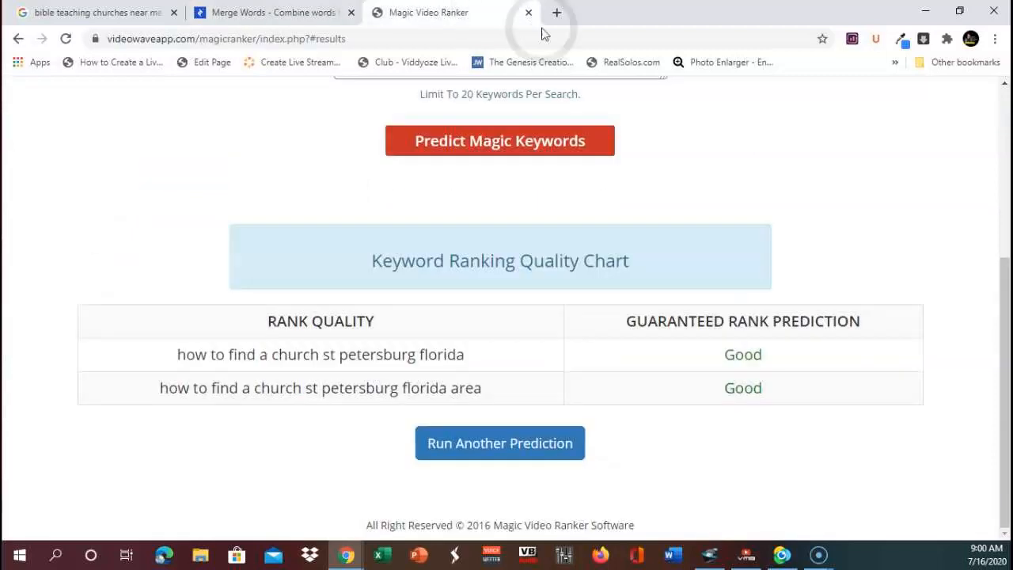
pyautogui.scroll(4, 602, 210)
pyautogui.moveTo(600, 295); pyautogui.dragTo(77, 256)
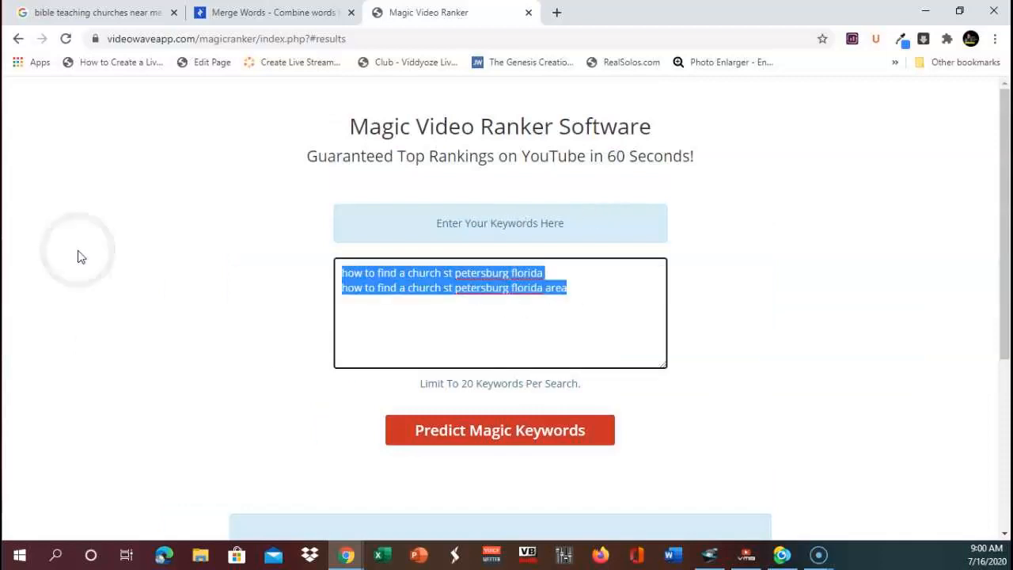
pyautogui.hotkey('ctrl', 'v')
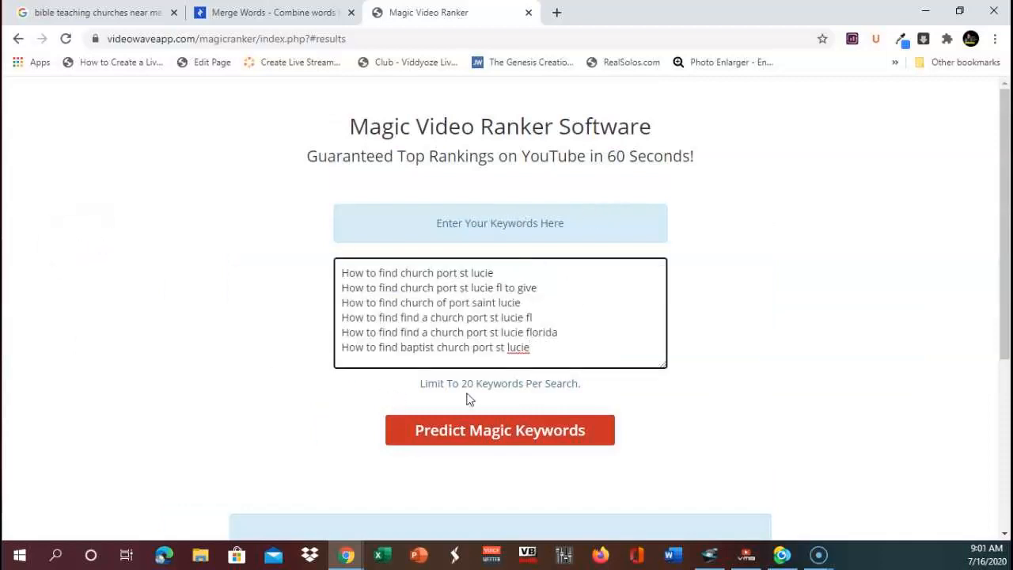
pyautogui.click(528, 435)
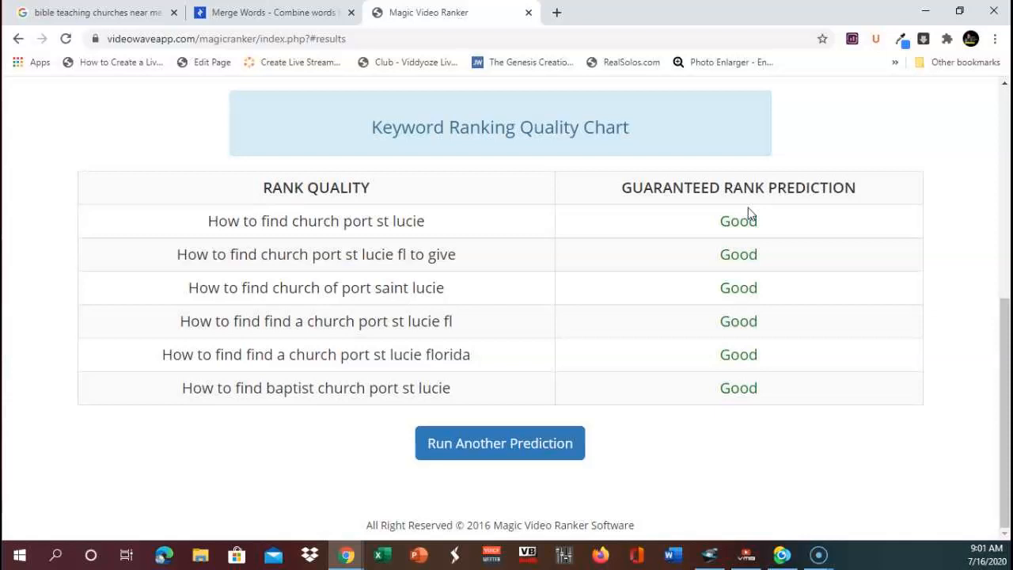
pyautogui.moveTo(1007, 348); pyautogui.dragTo(1008, 93)
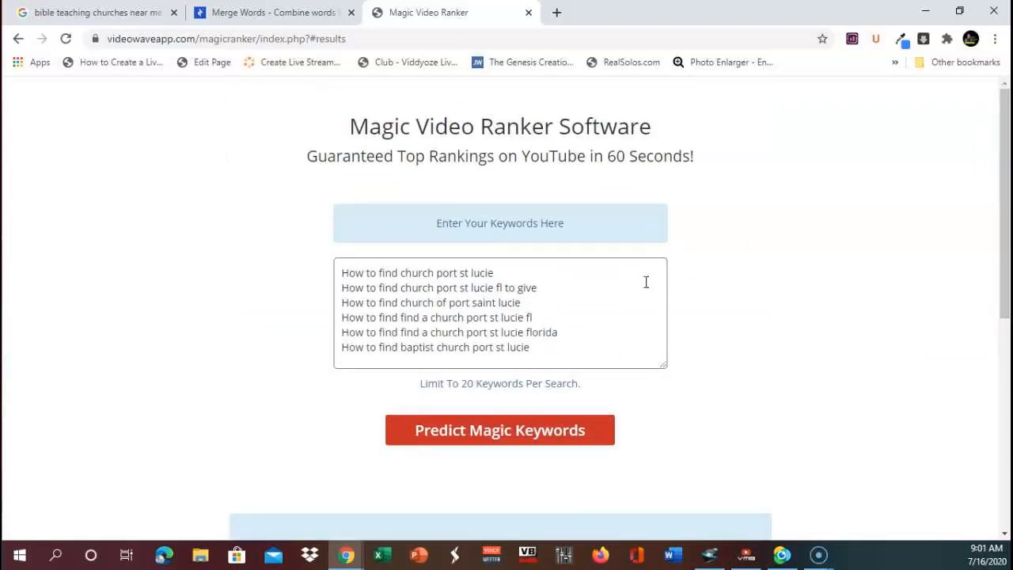
pyautogui.click(562, 348)
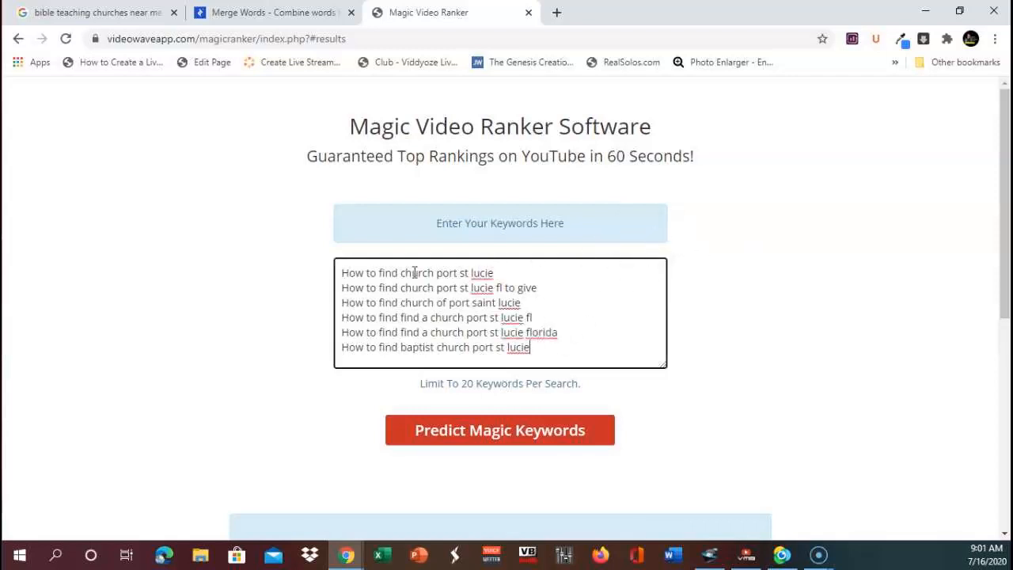
# Return to the mergewords page and delete the "How to find" prefix from the first word box.
pyautogui.click(286, 12)
pyautogui.scroll(5, 599, 131)
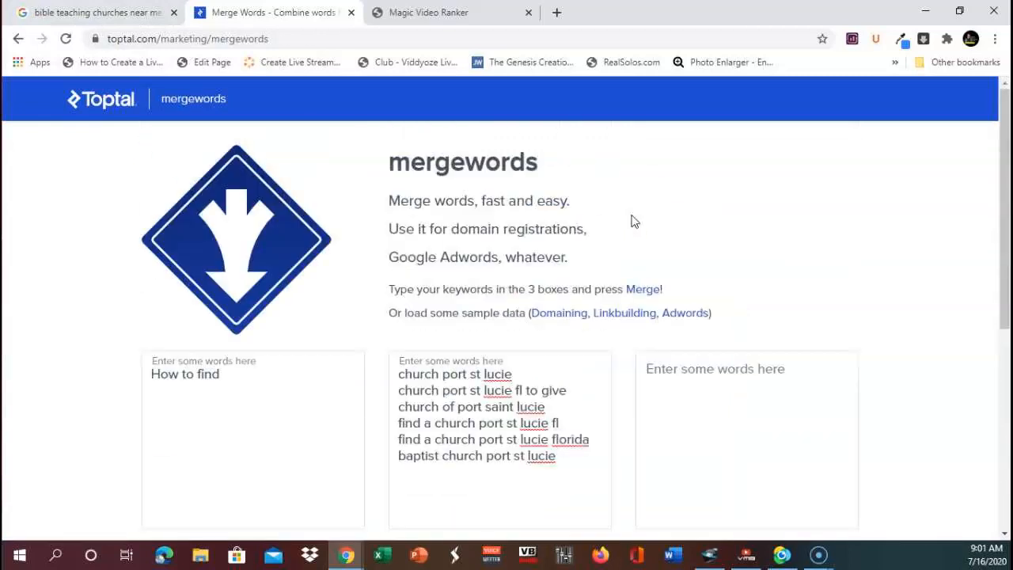
pyautogui.moveTo(258, 360); pyautogui.dragTo(153, 363)
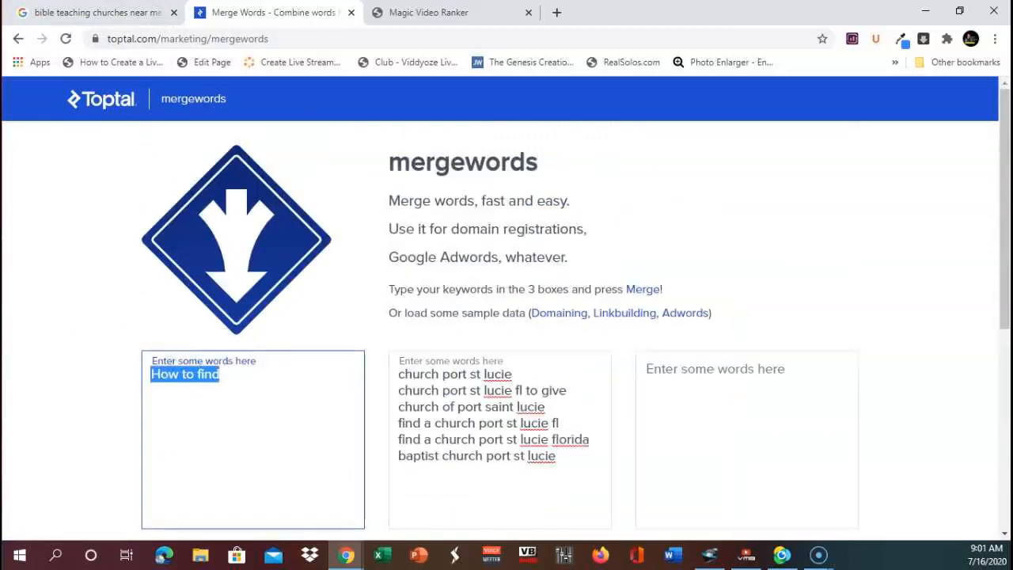
pyautogui.press('BackSpace')
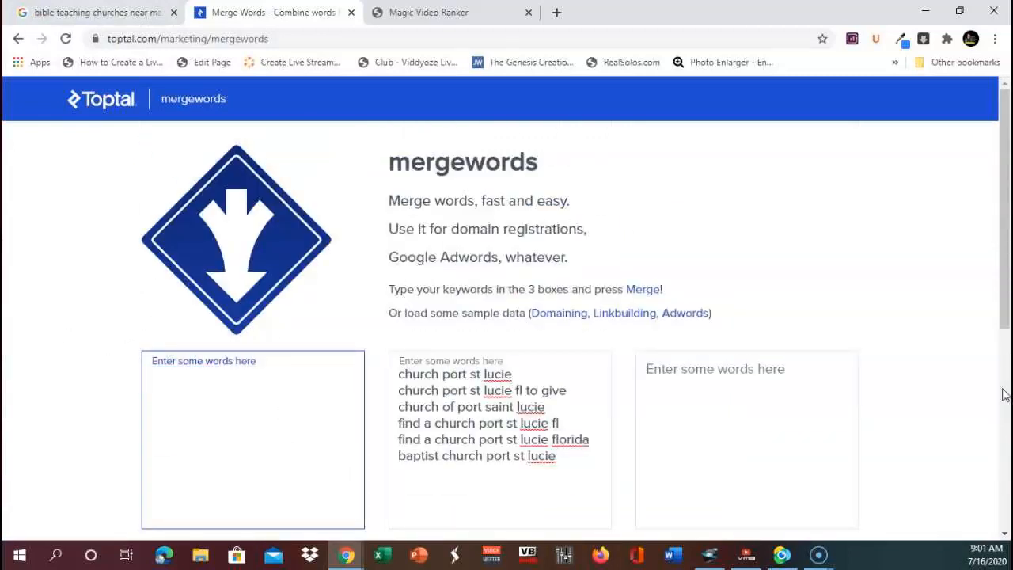
# Merge the Port St Lucie keywords without any prefix and copy the resulting list.
pyautogui.scroll(-3, 1005, 395)
pyautogui.click(490, 408)
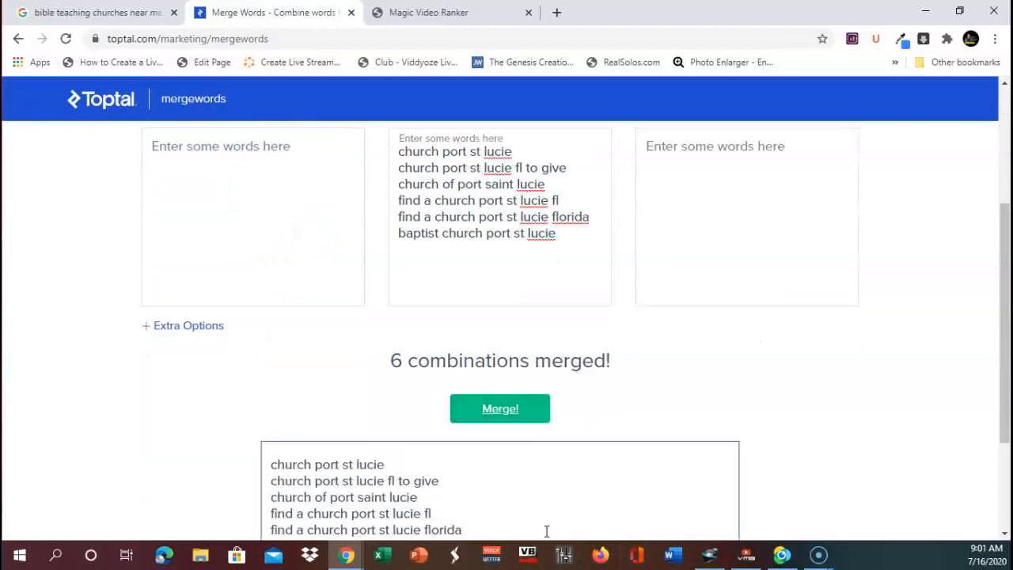
pyautogui.scroll(-2, 187, 219)
pyautogui.moveTo(271, 300); pyautogui.dragTo(550, 417)
pyautogui.hotkey('ctrl', 'c')
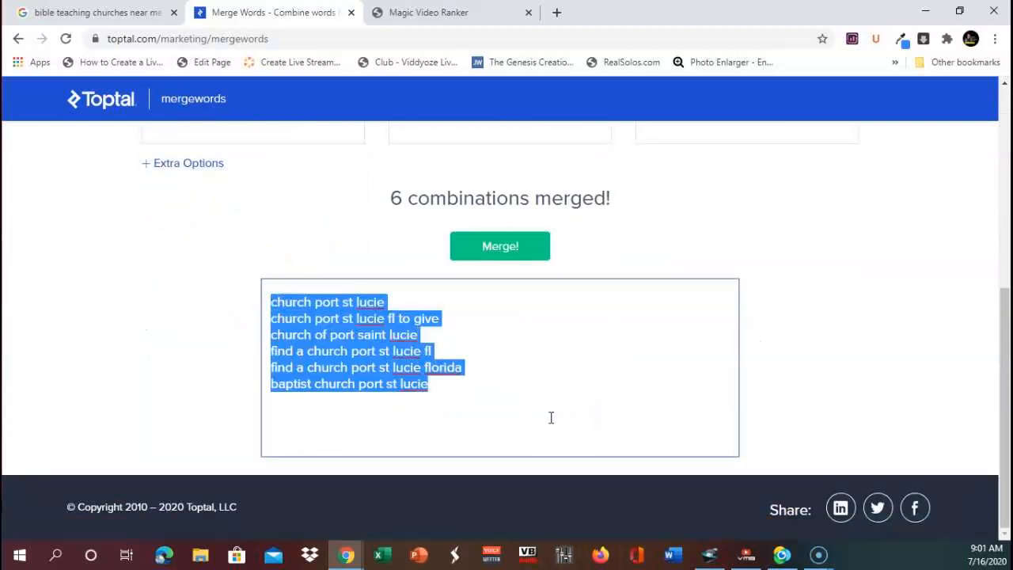
# In Magic Video Ranker, replace the "How to find" phrases with the copied plain Port St Lucie keywords and predict their rankings.
pyautogui.click(475, 10)
pyautogui.moveTo(201, 309); pyautogui.dragTo(112, 229)
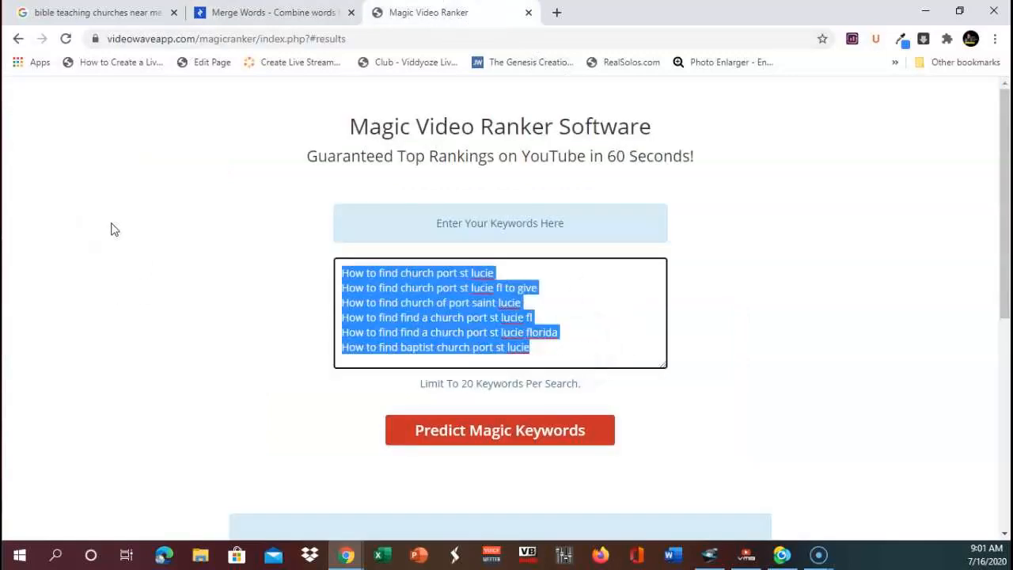
pyautogui.hotkey('ctrl', 'v')
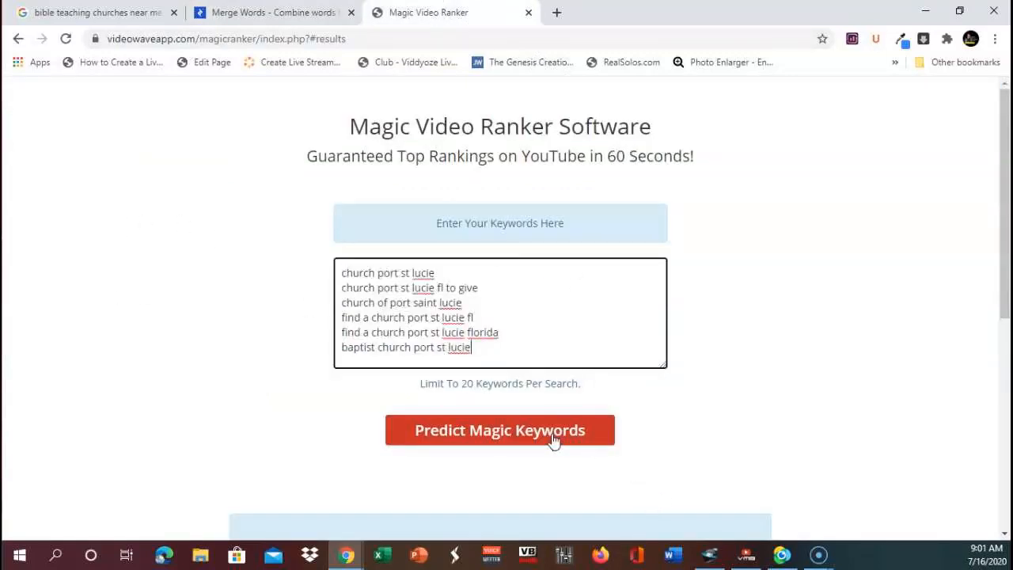
pyautogui.click(554, 439)
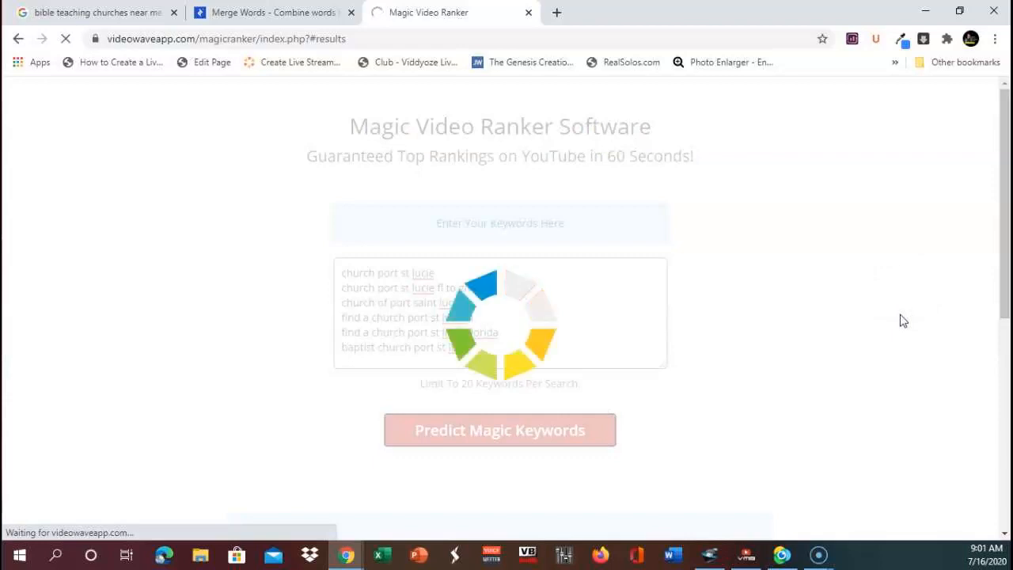